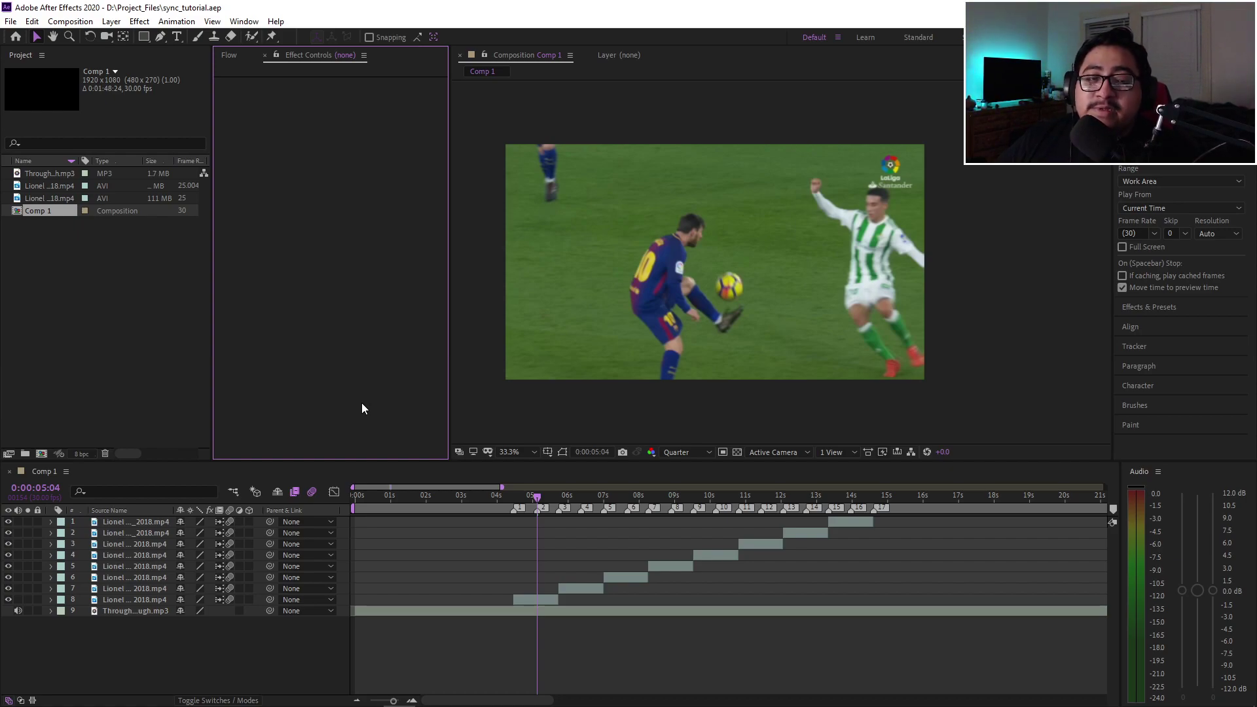
- Scrub through the opening video clips and highlight all eight footage layers to review their arrangement in Comp 1
click(590, 528)
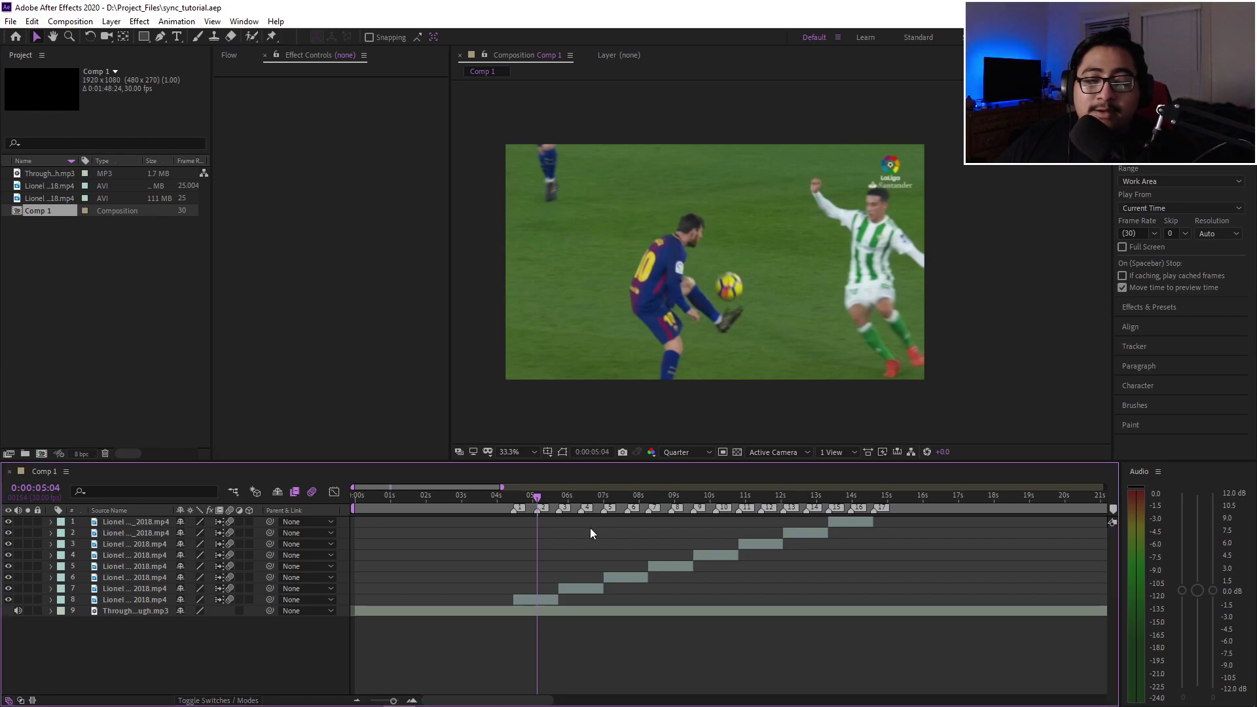
drag(536, 498, 504, 537)
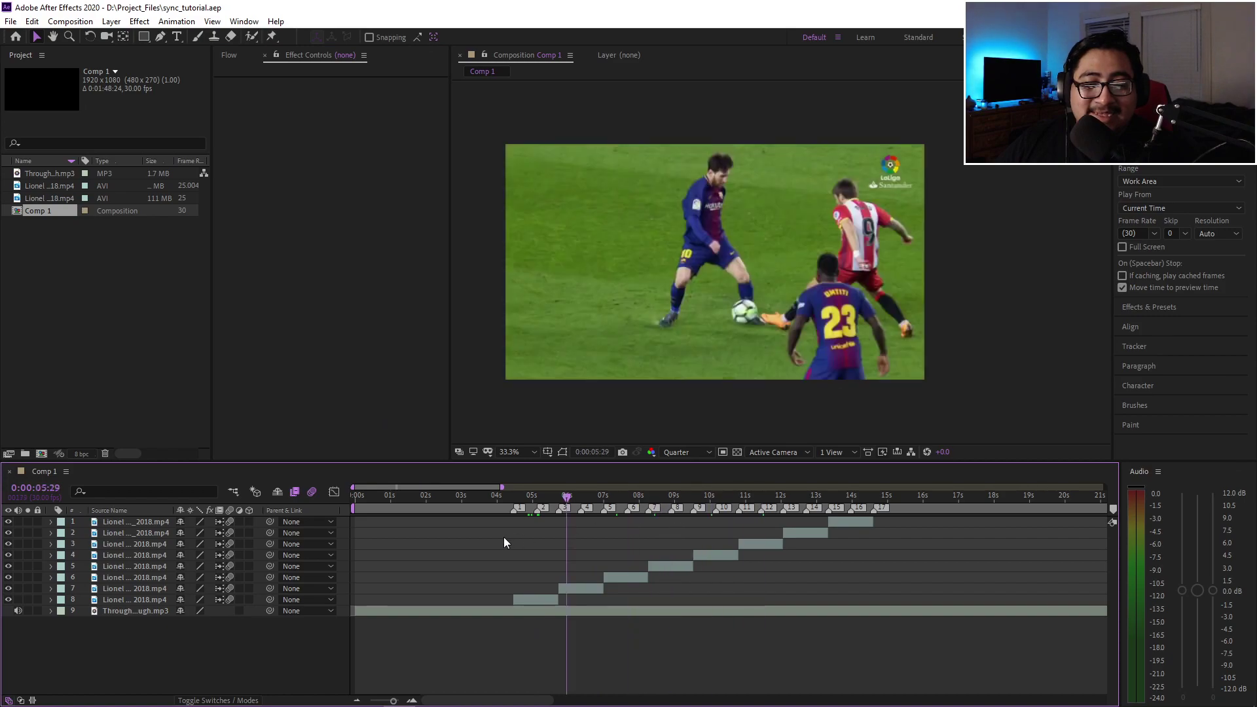
click(134, 521)
shift+click(151, 599)
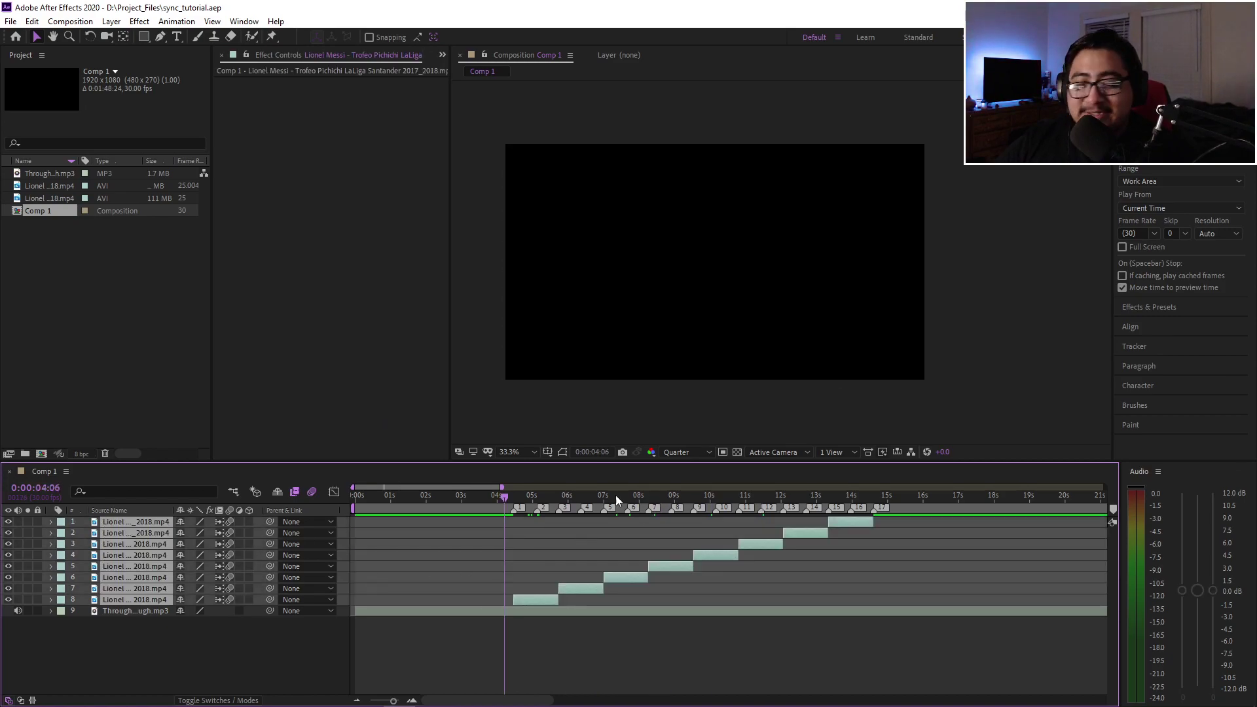
click(532, 497)
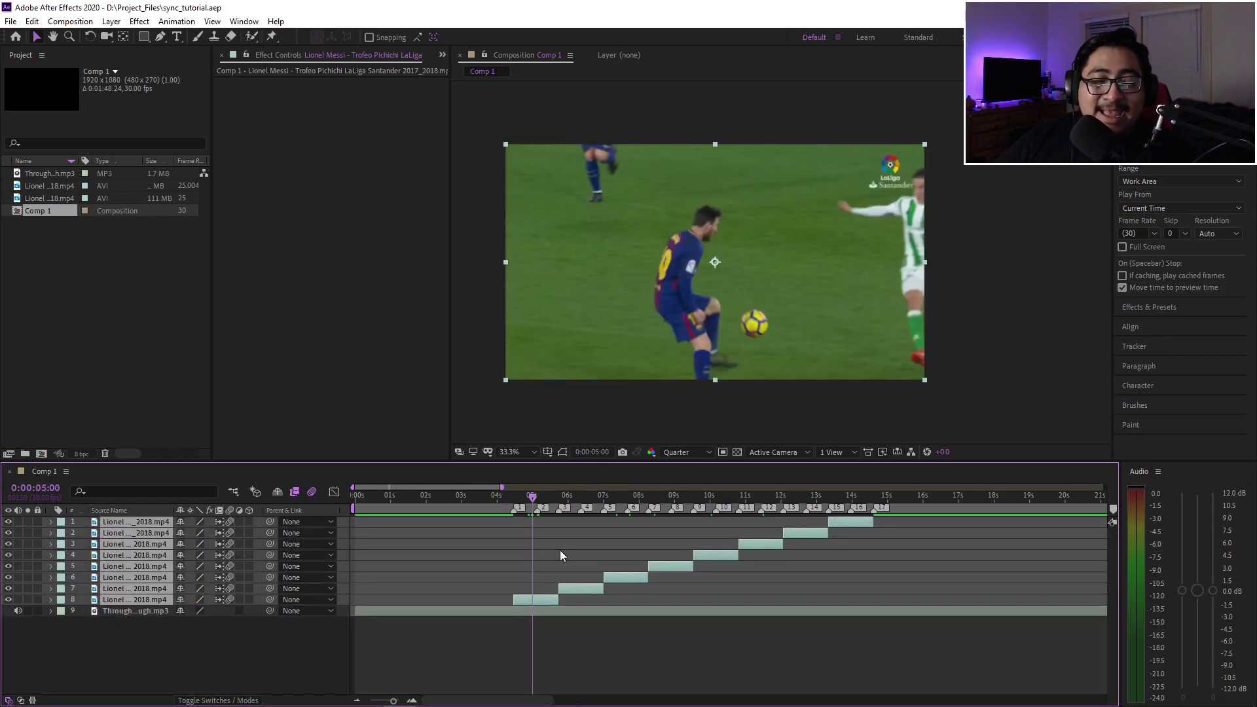
click(597, 650)
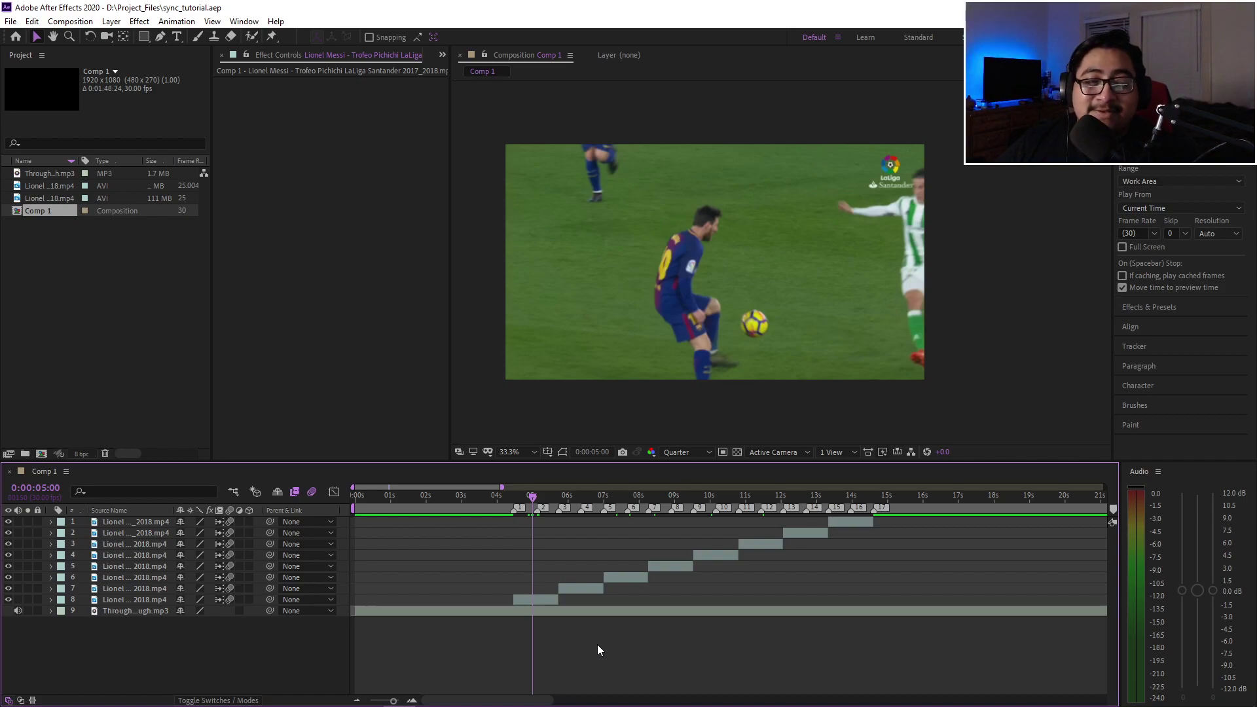
click(538, 497)
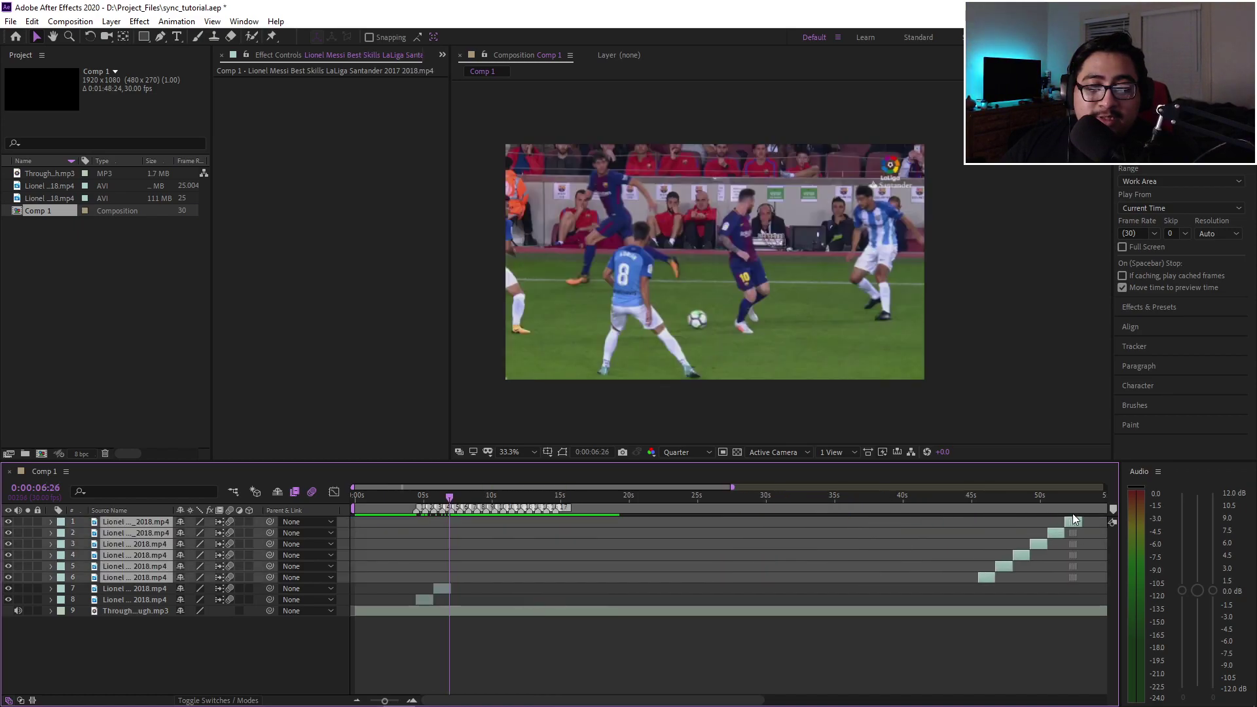
- Move the clips on layers 7 and 8 out of the way, past the numbered markers to about 25 seconds
scroll(502, 561, up, 2)
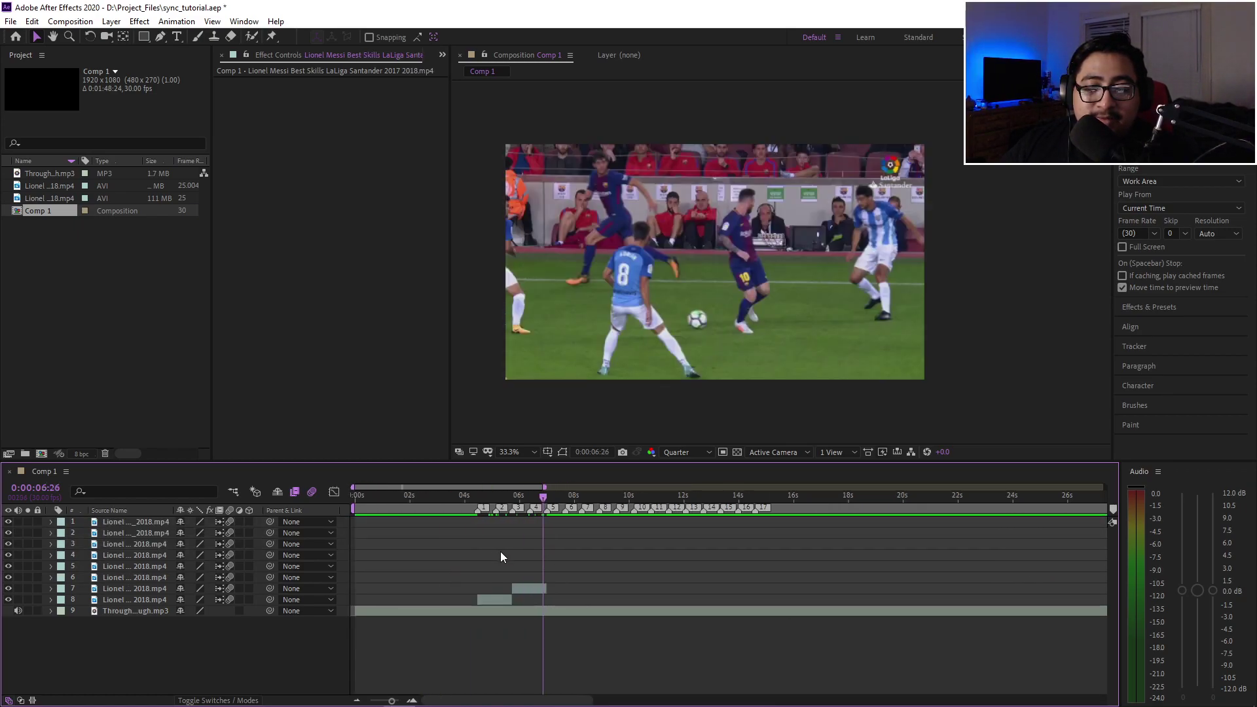
scroll(502, 552, up, 2)
click(630, 497)
scroll(632, 531, down, 1)
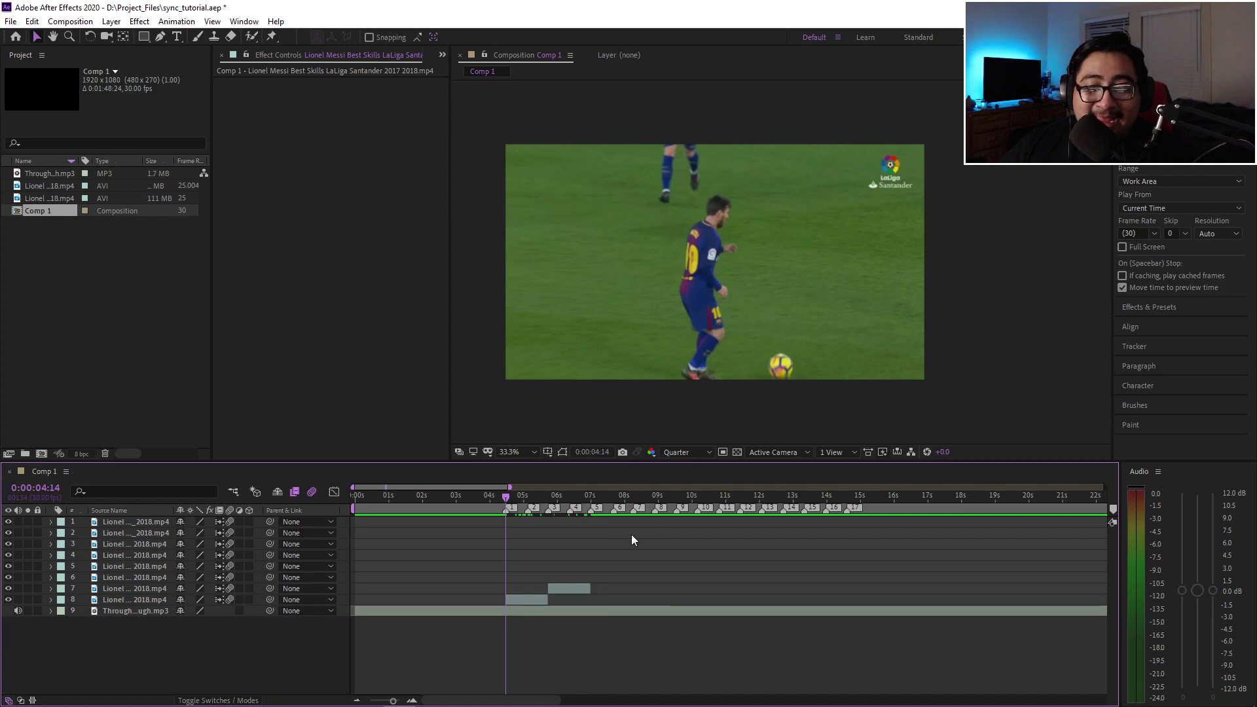
click(532, 601)
click(535, 610)
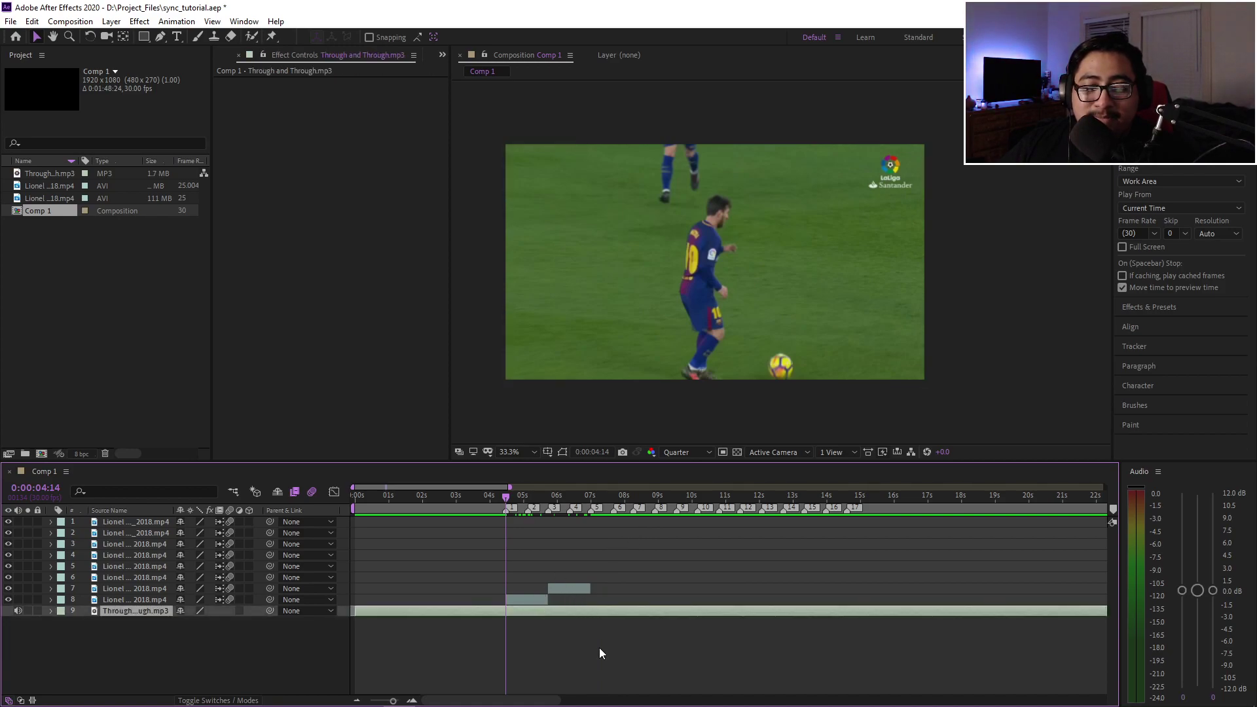
scroll(598, 647, down, 1)
click(123, 589)
shift+click(124, 599)
drag(544, 586, 1106, 595)
click(853, 516)
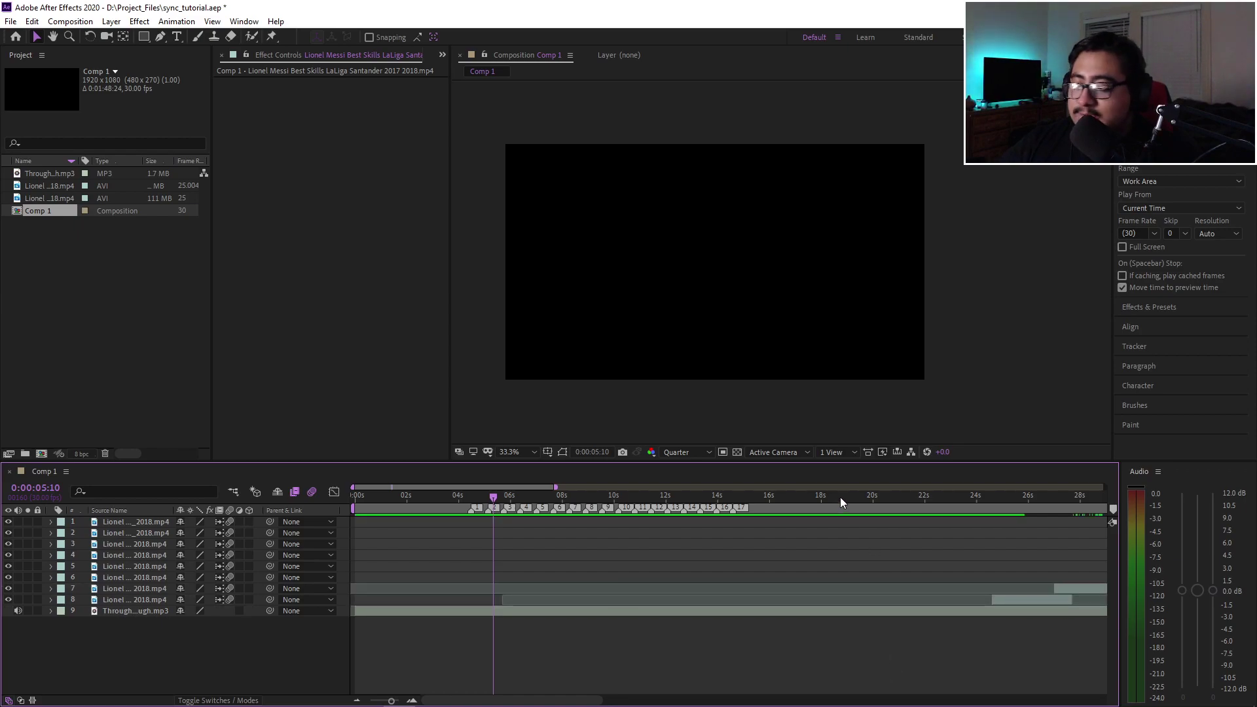
- End the work area at about 19 seconds and return the playhead to the start of the composition
click(839, 497)
key(n)
key(Home)
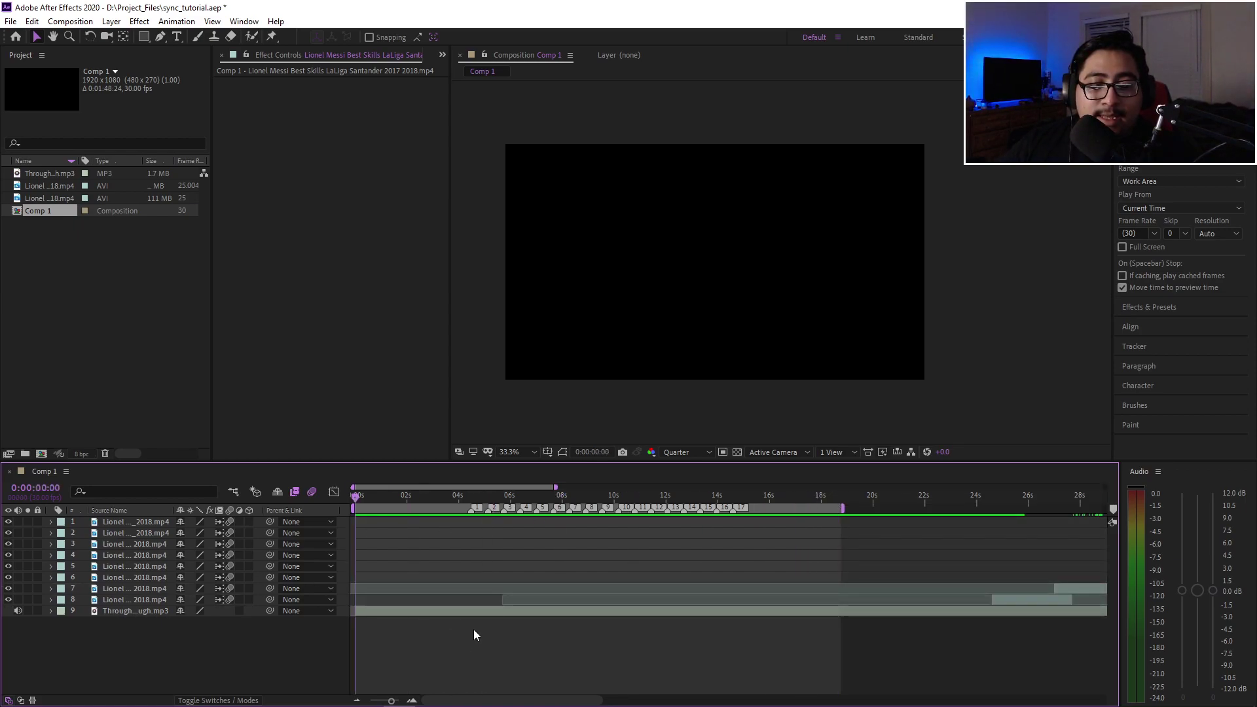
- Reveal the audio waveform of the Through and Through.mp3 layer and examine its beats beneath the numbered markers
scroll(477, 632, up, 2)
scroll(483, 634, down, 1)
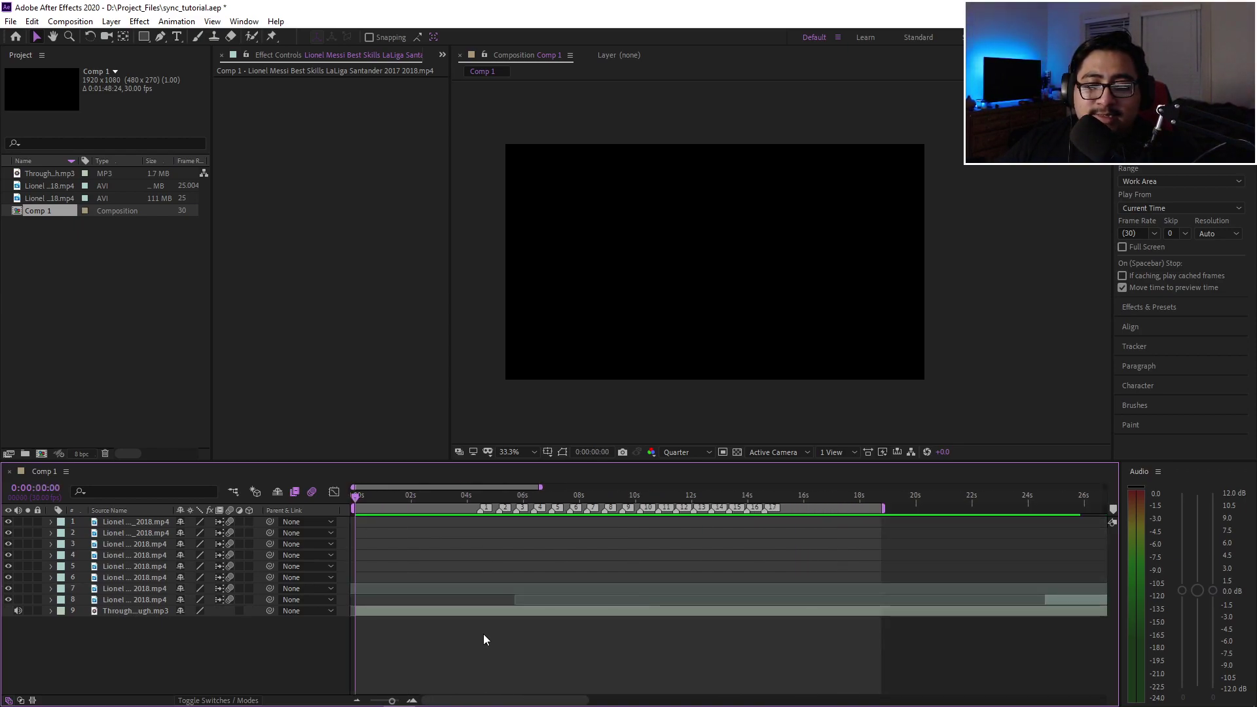
click(410, 614)
key(l)
key(l)
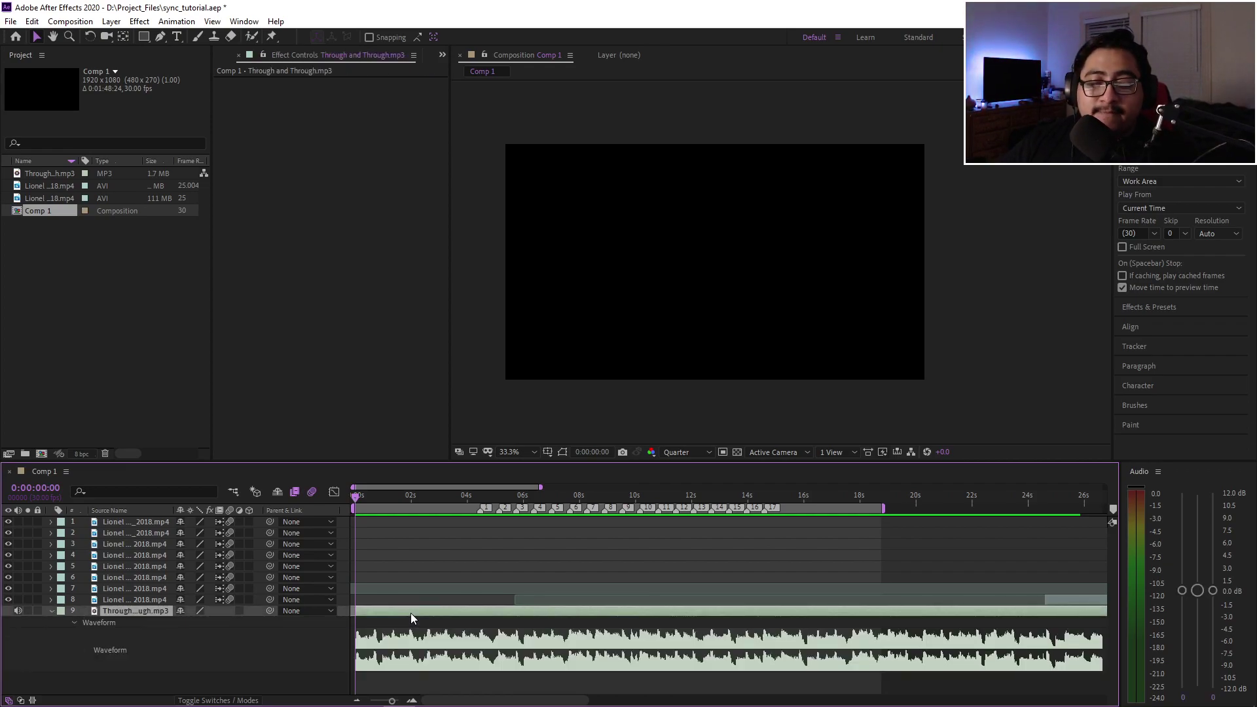
scroll(407, 599, up, 2)
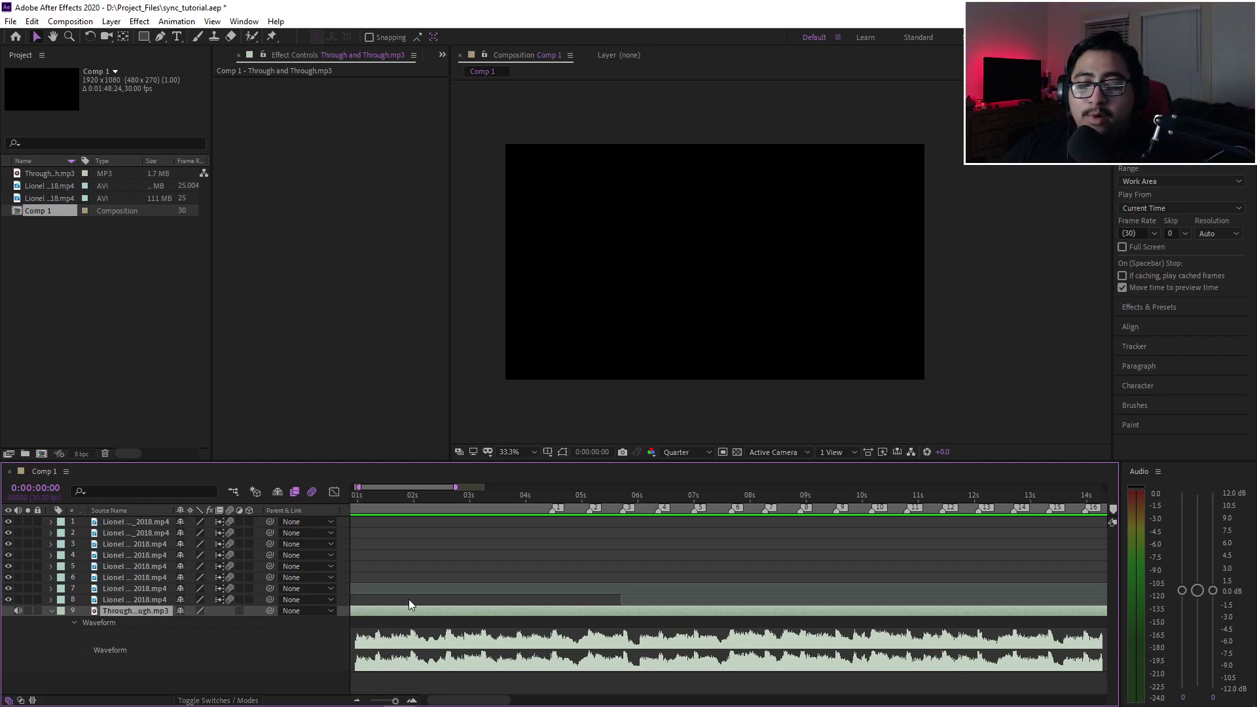
scroll(504, 587, down, 2)
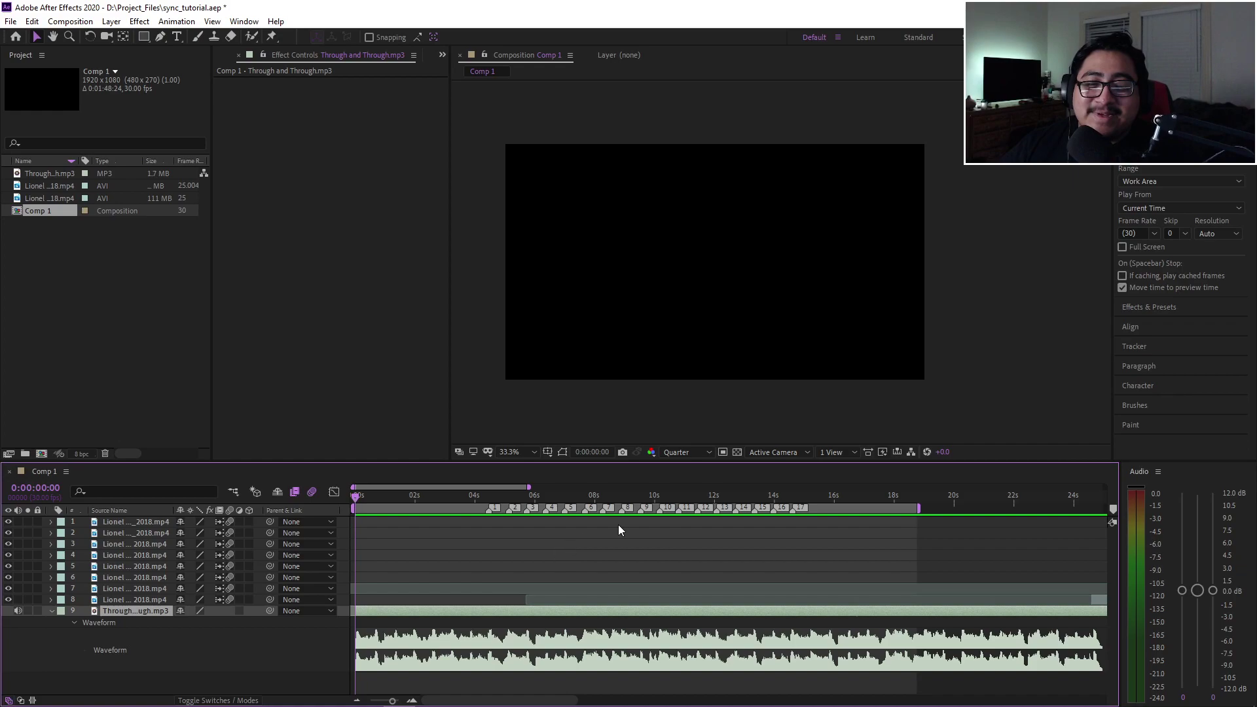
- Scrub across the first few numbered markers to compare them with the waveform peaks, ending on marker 1 at 0:00:04:14
click(488, 500)
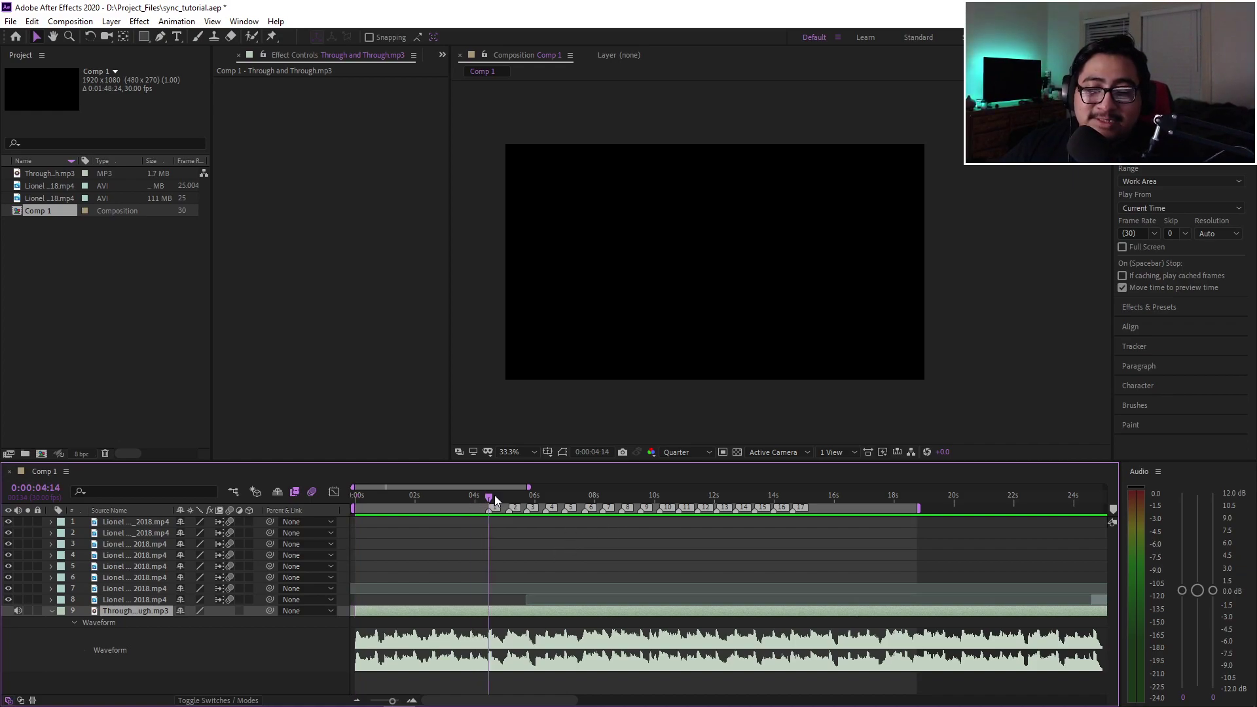
click(502, 497)
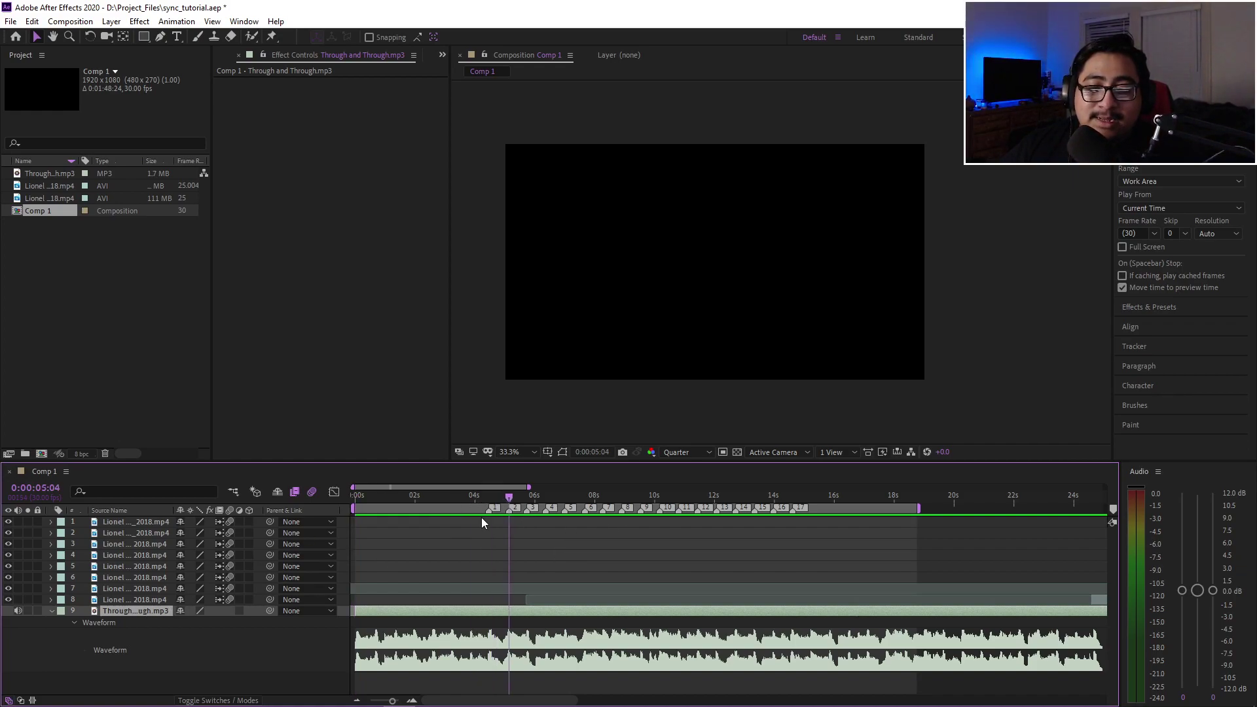
scroll(481, 517, up, 2)
click(496, 498)
drag(498, 496, 616, 587)
scroll(616, 587, right, 1)
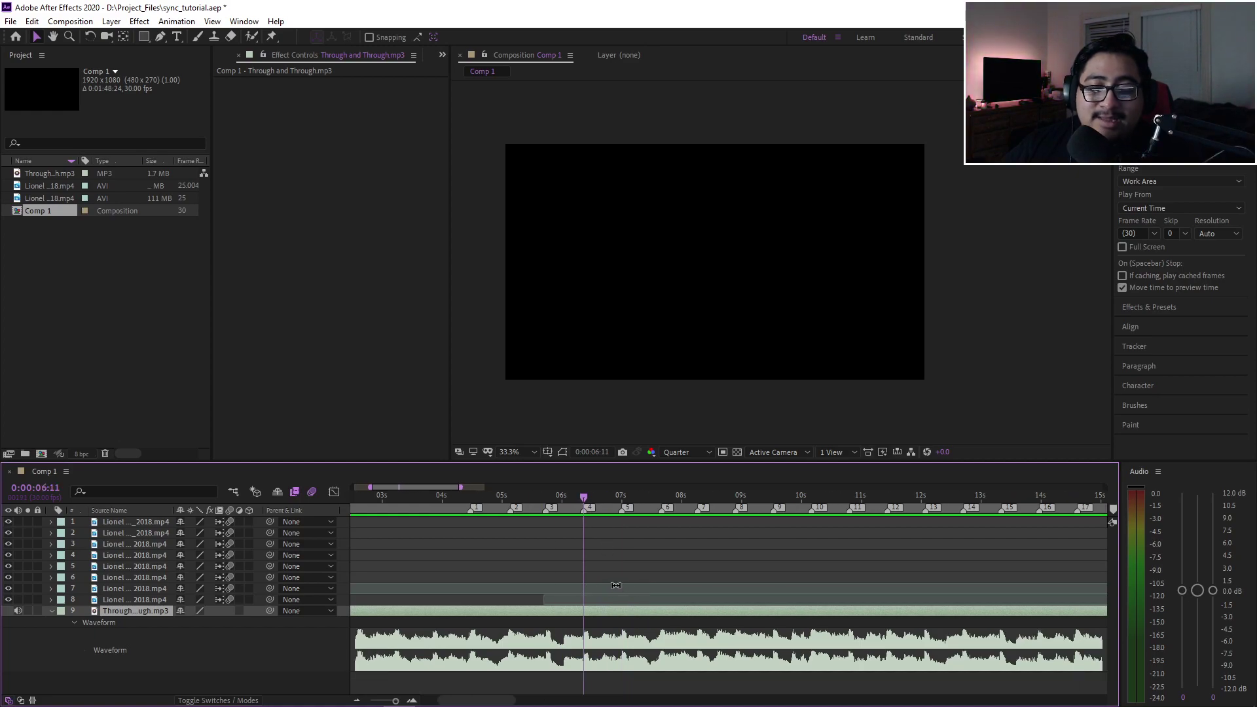
click(472, 498)
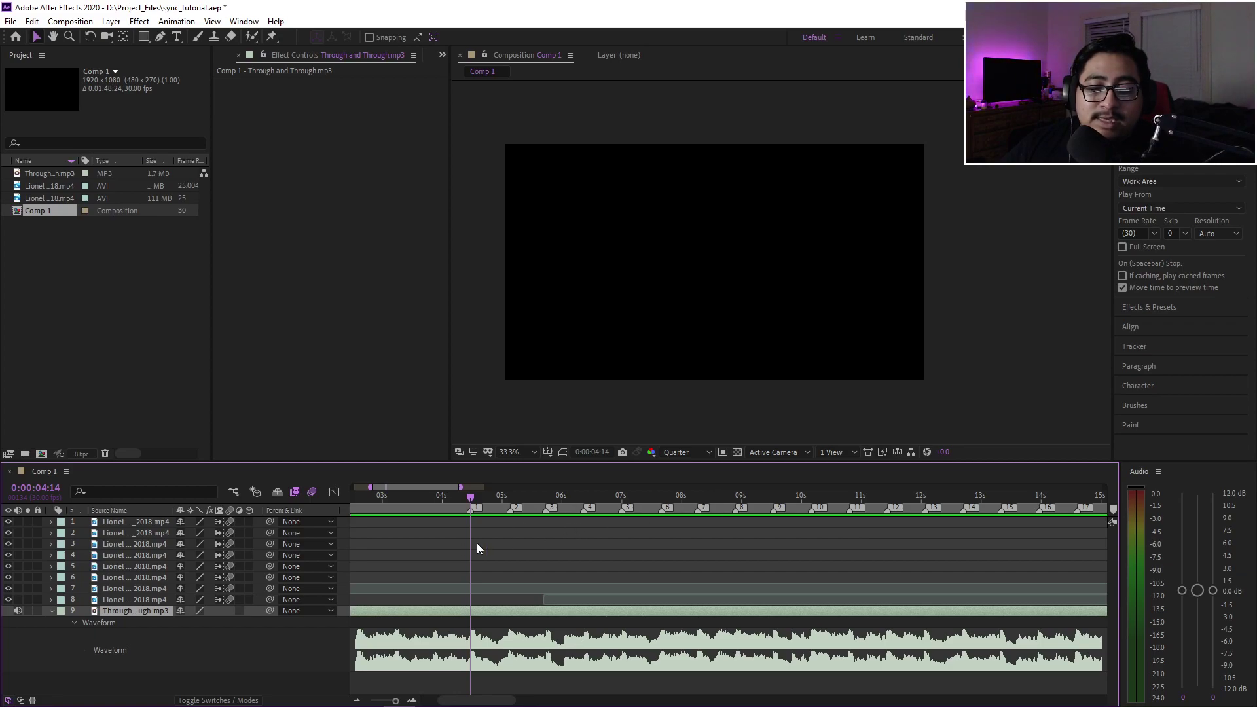
scroll(512, 533, down, 3)
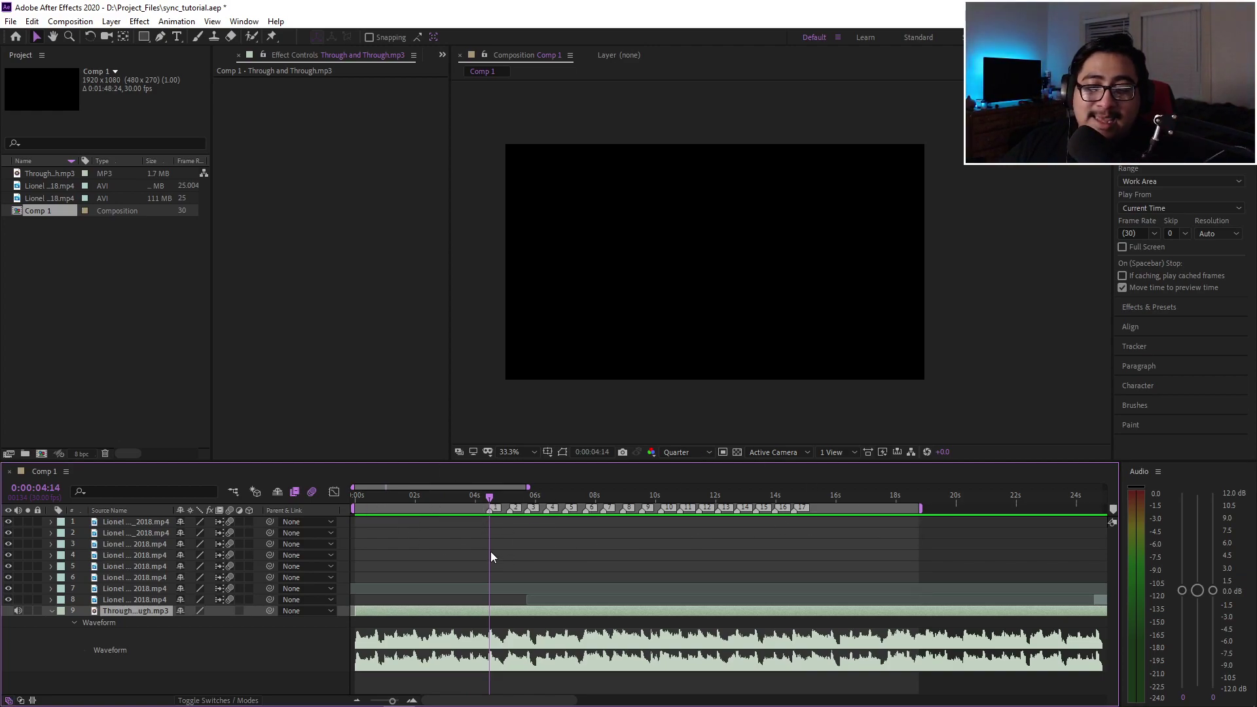
- Play the music from 0:00:01:28 to about 0:00:12:22 to check that the markers fall on the beats
key(=)
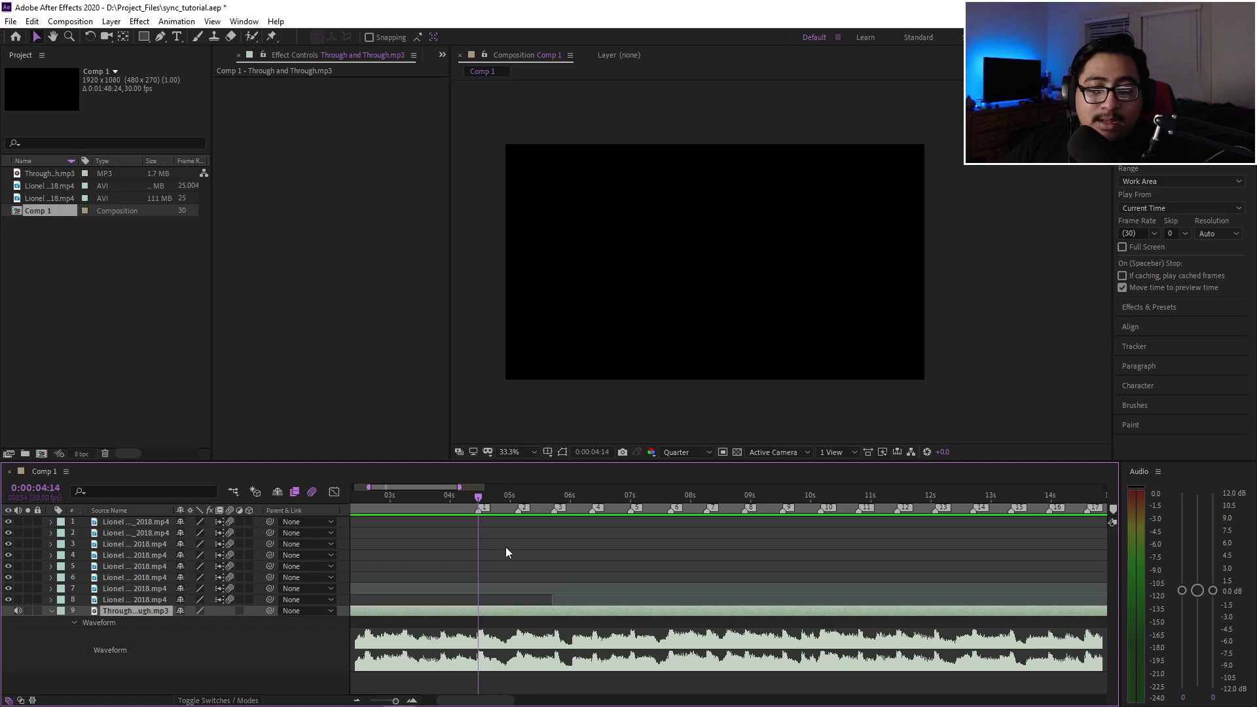
key(=)
drag(421, 498, 405, 499)
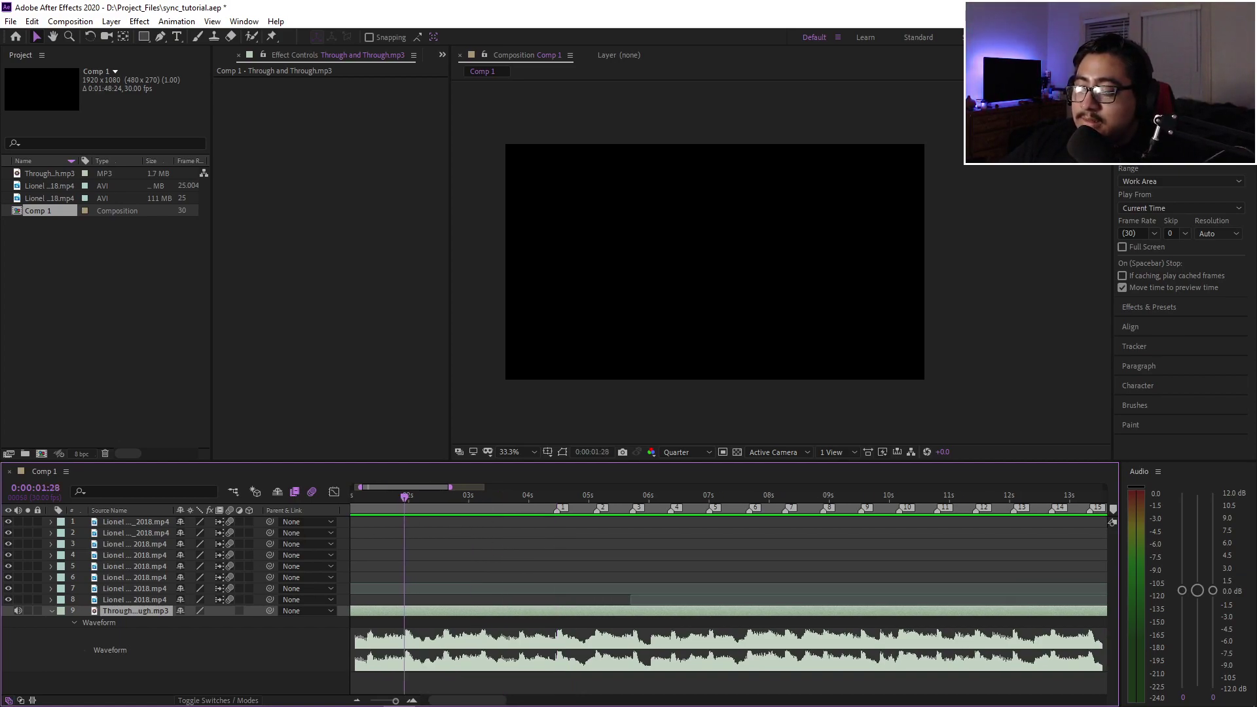
click(529, 564)
key(space)
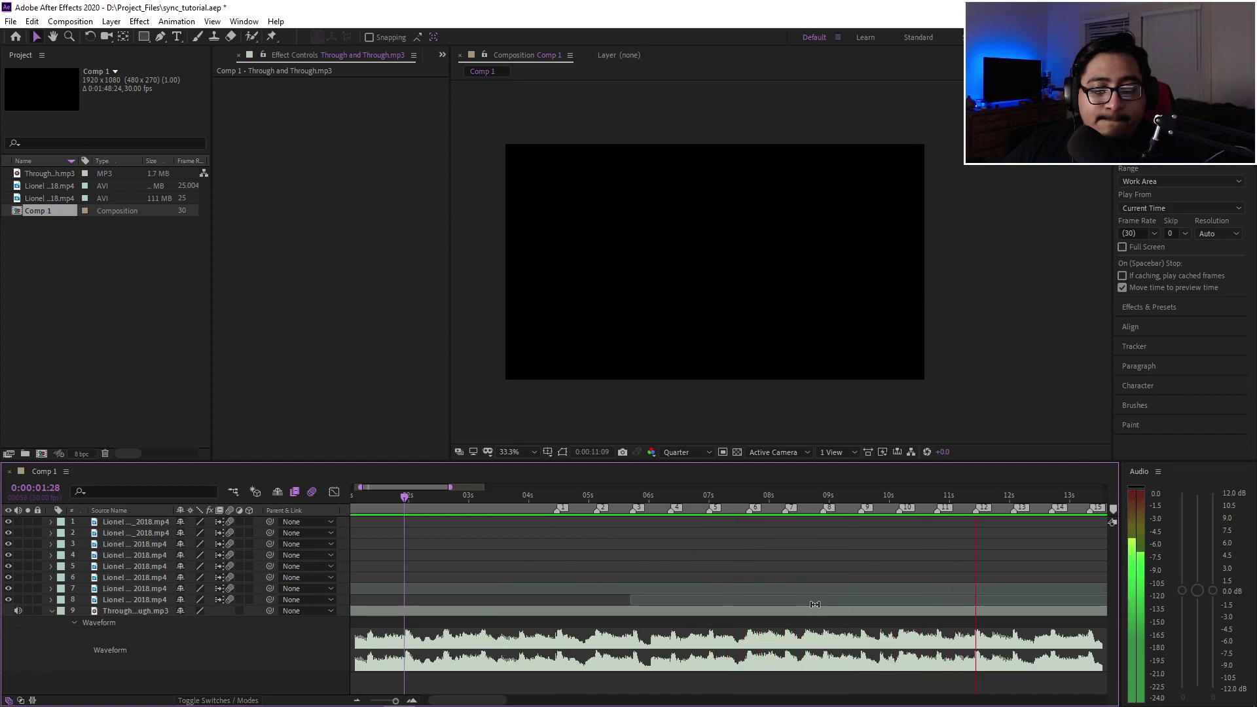
key(space)
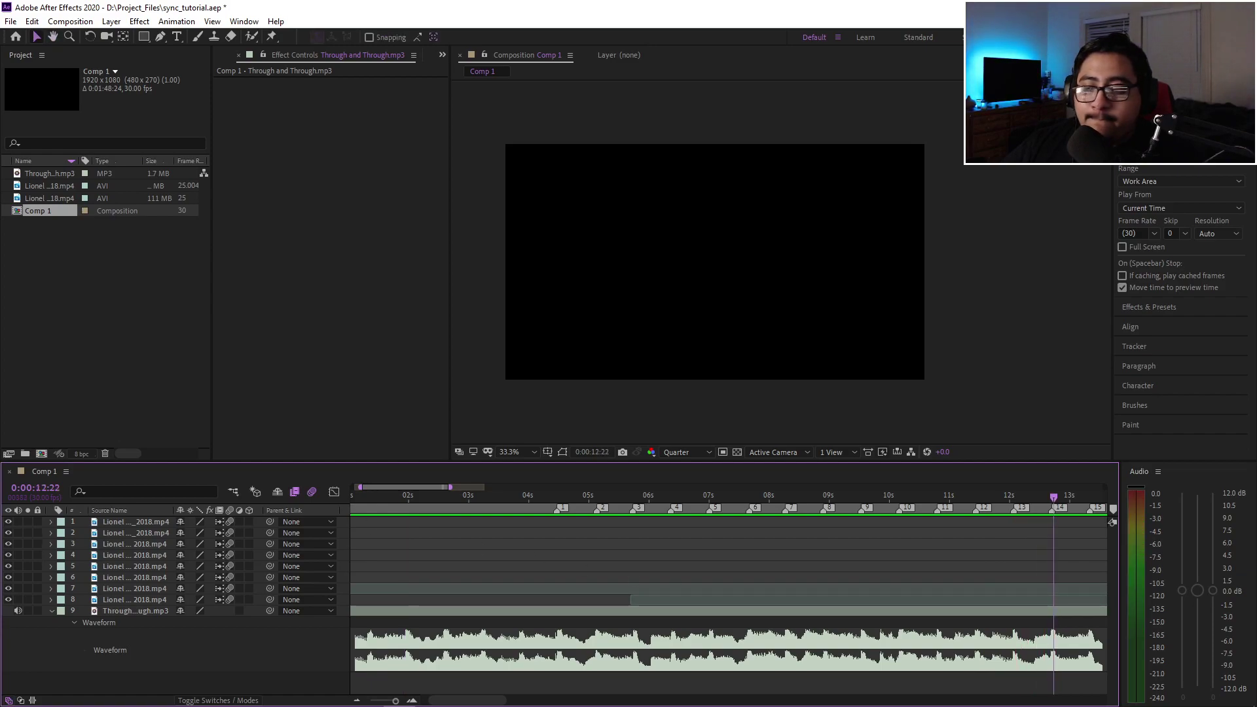
- Collapse the music layer's waveform and show the full range of numbered markers in the timeline
key(minus)
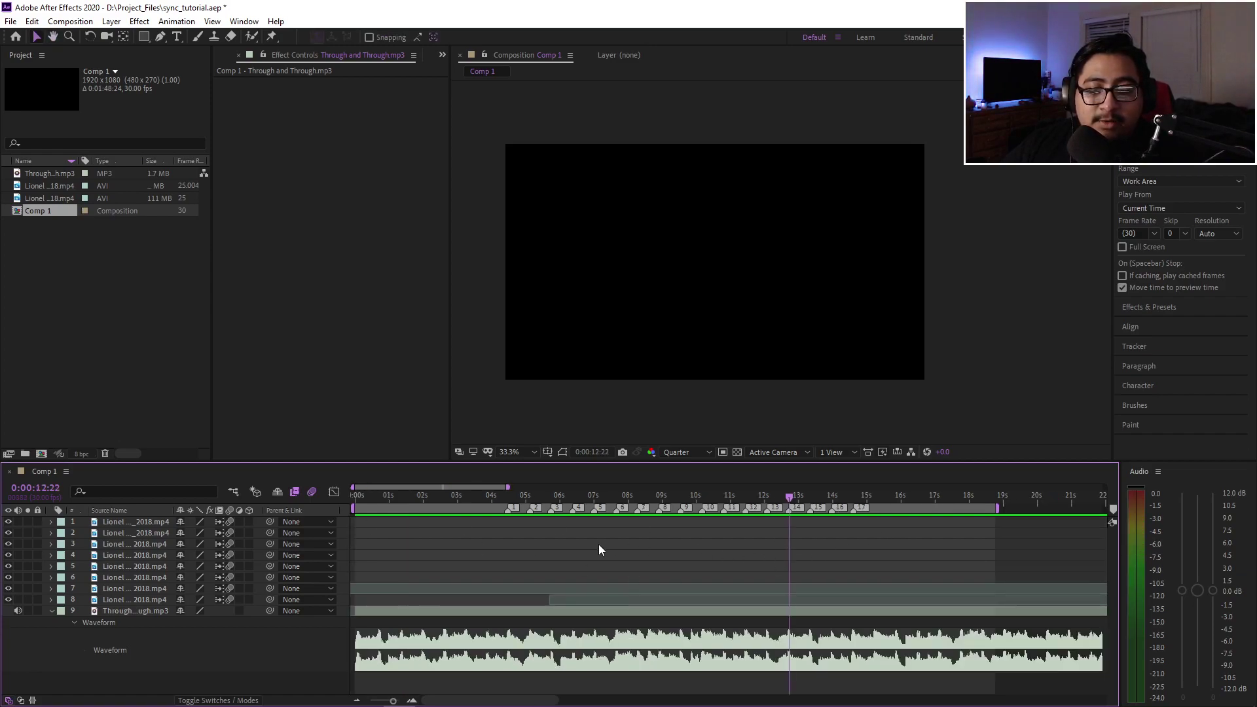
scroll(598, 544, right, 1)
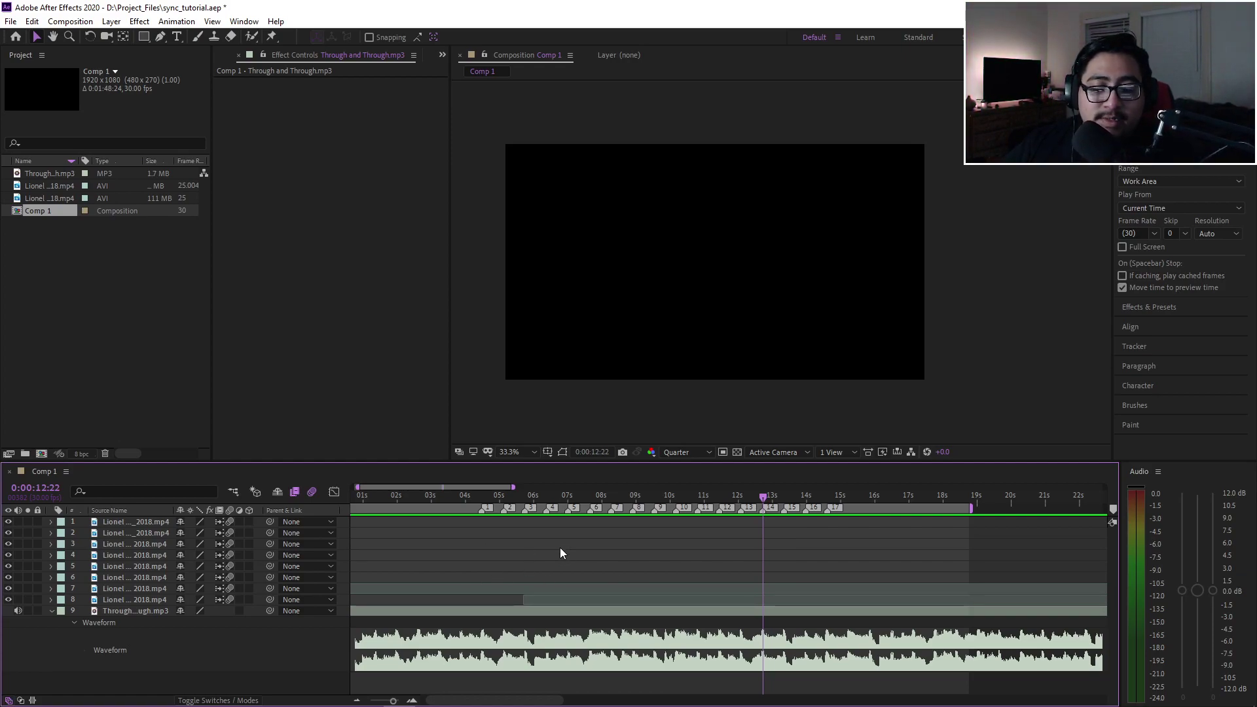
key(l)
key(l)
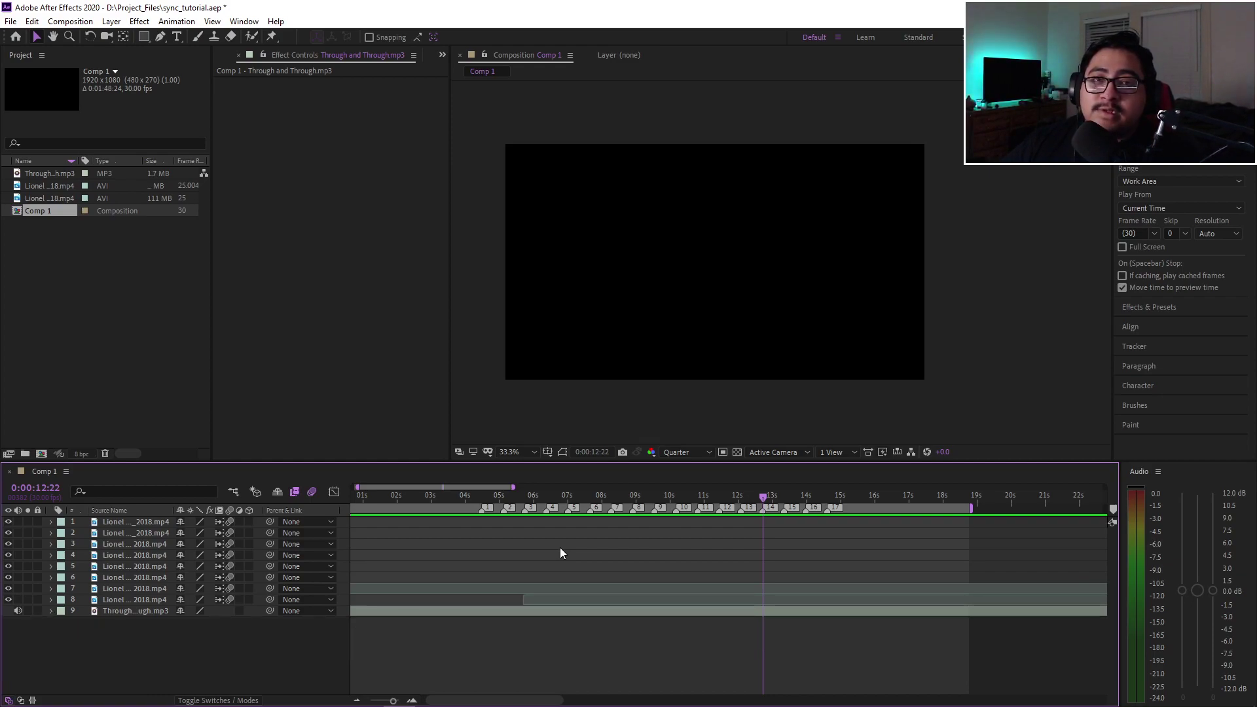
- Place the playhead on marker 1 at 0:00:04:14 and briefly examine the music layer's waveform there, hiding it again
click(482, 496)
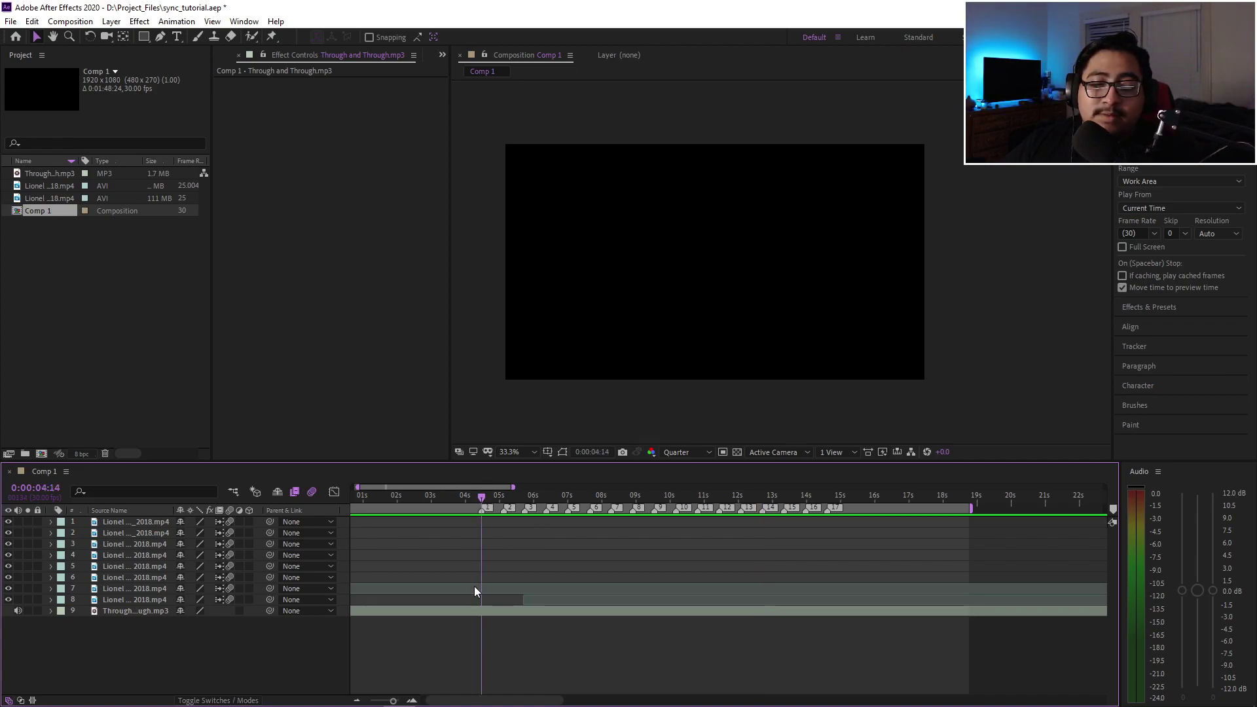
click(490, 609)
scroll(490, 609, left, 1)
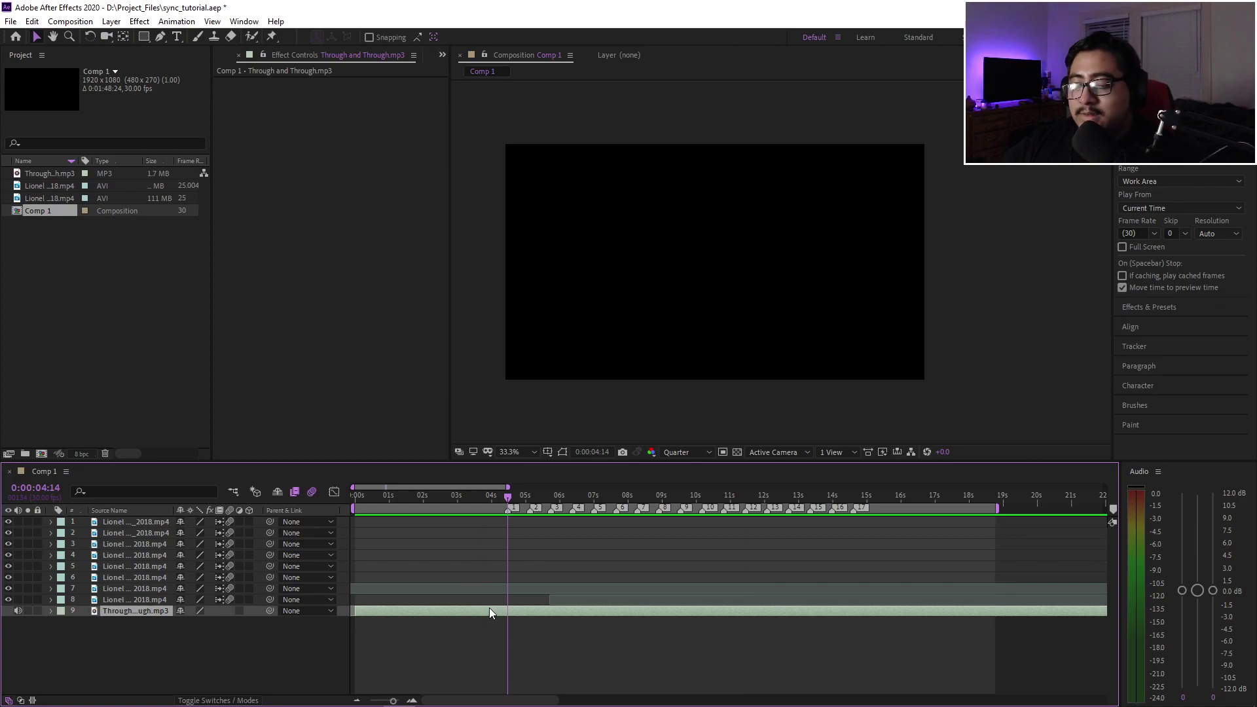
key(l)
key(l)
alt+scroll(507, 573, up, 1)
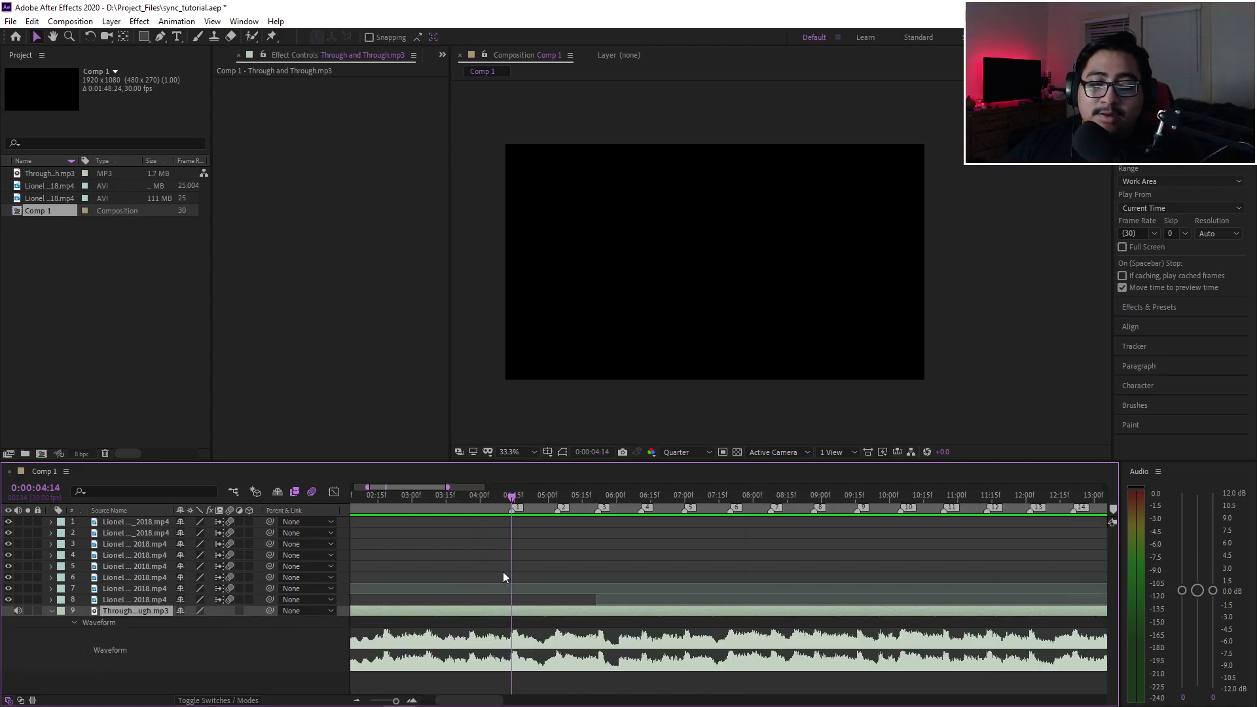
alt+scroll(503, 576, up, 2)
alt+scroll(583, 590, down, 3)
key(l)
key(l)
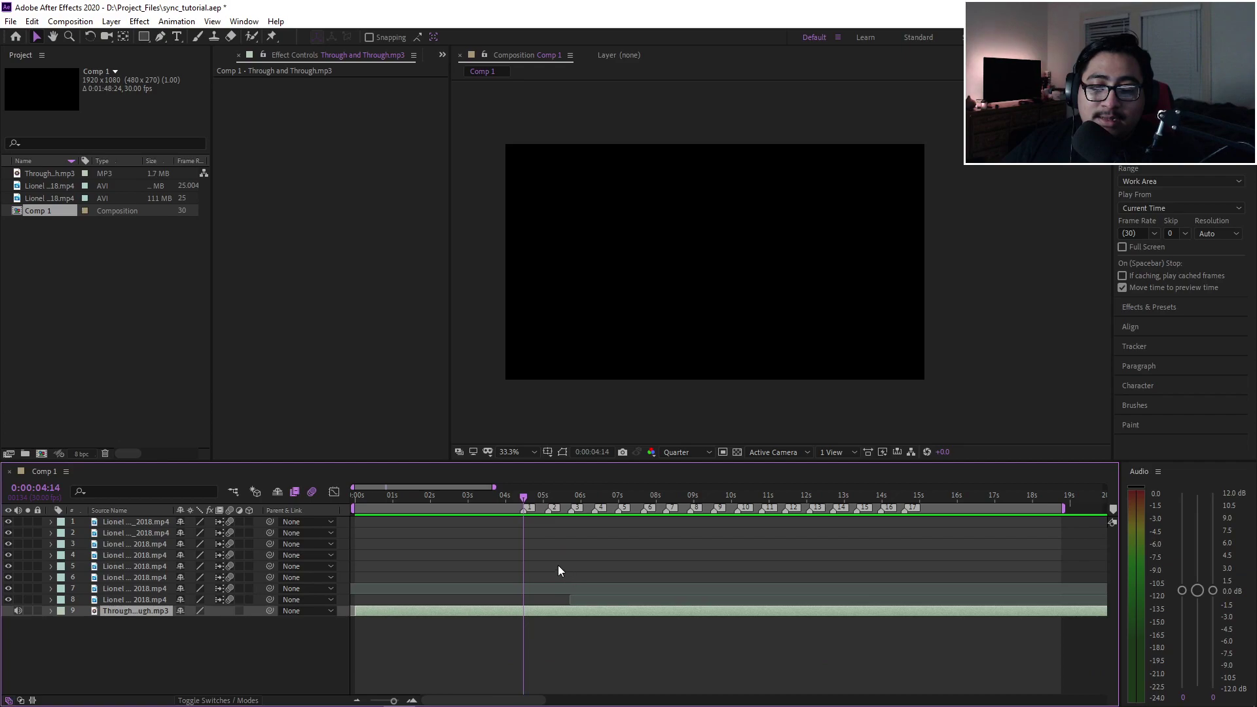
- Deselect the music layer and move the layer 8 clip back to start at about marker 1, 0:00:04:14
key(F2)
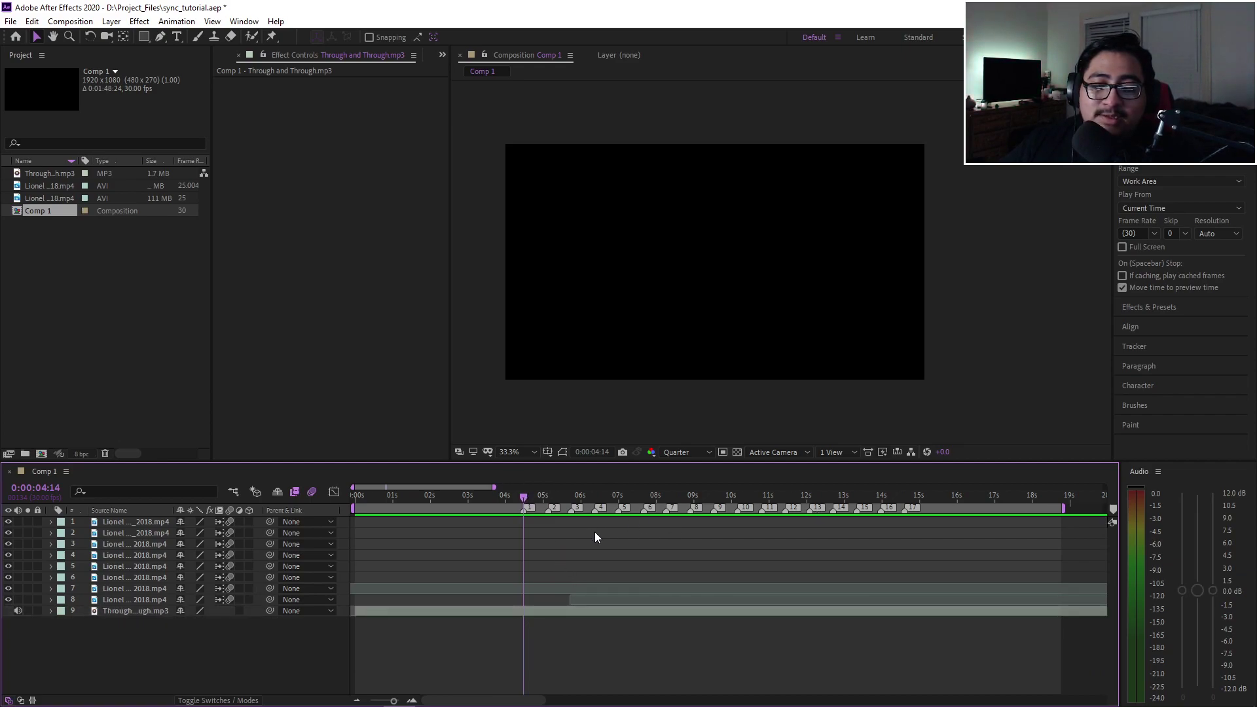
alt+scroll(595, 531, down, 2)
alt+scroll(678, 540, up, 1)
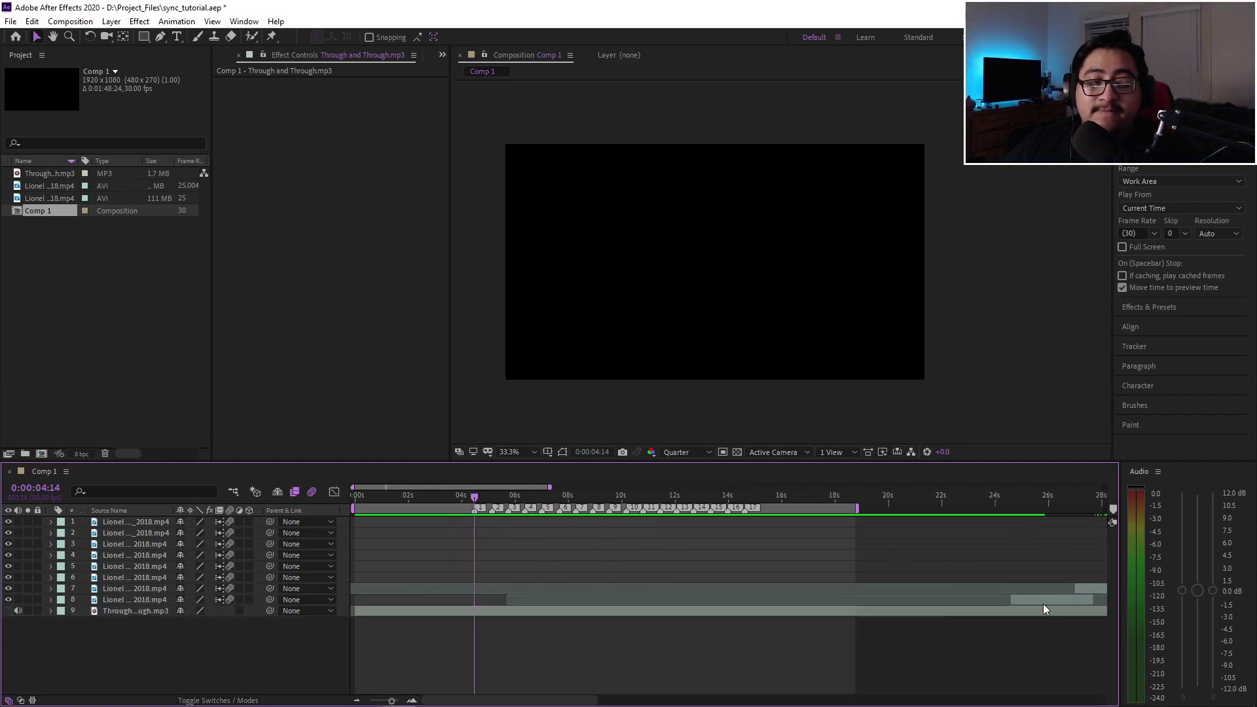
drag(1042, 603, 495, 600)
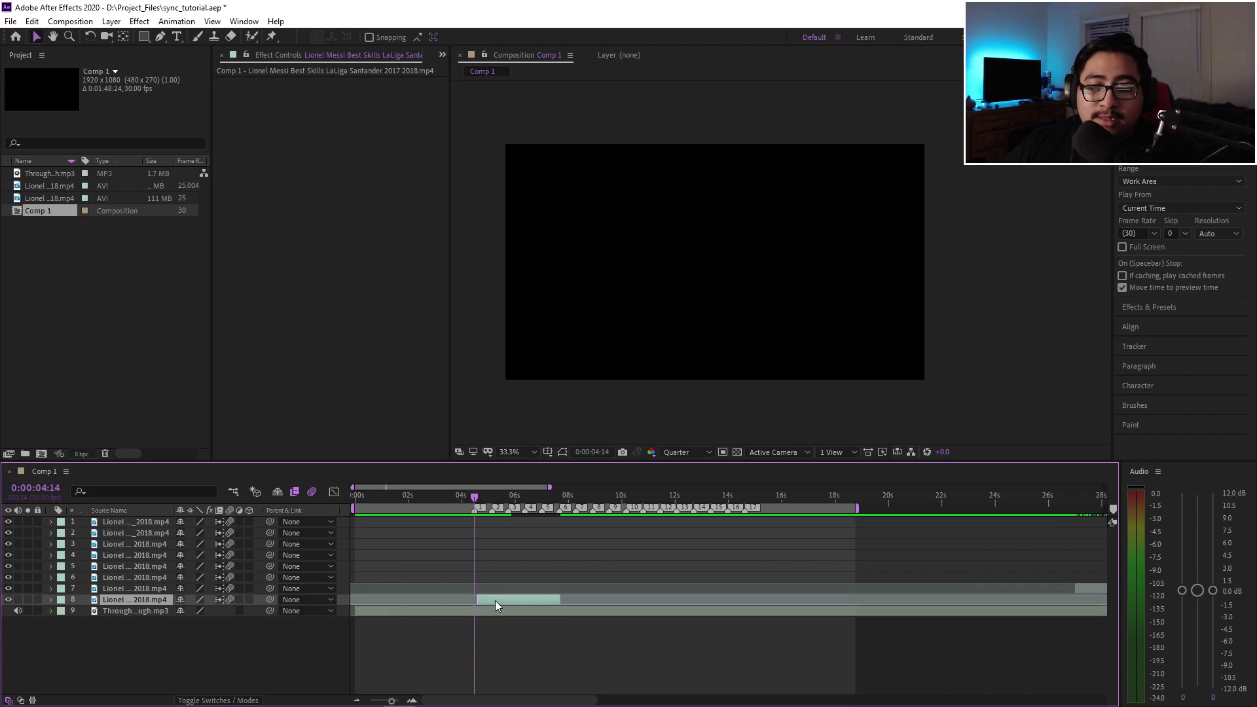
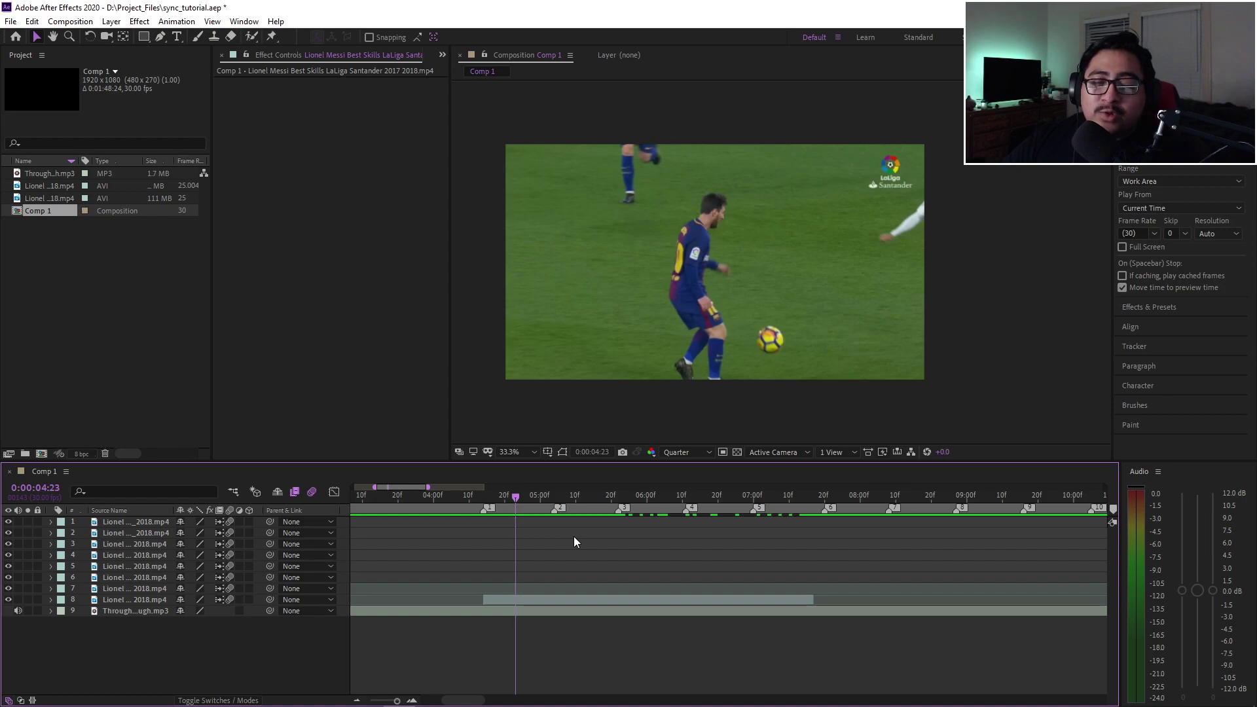
- Place the playhead exactly on marker 1 at 0:00:04:14, where the layer 8 clip starts
click(489, 497)
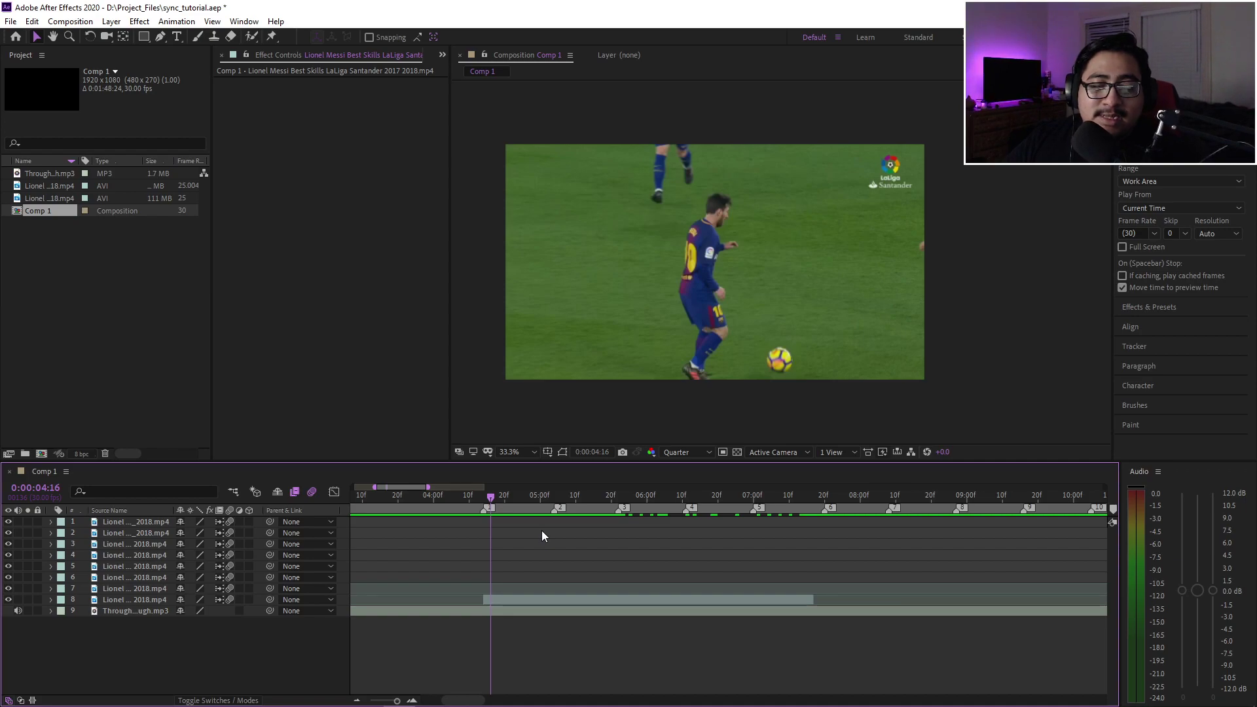
key(Page_Up)
key(Page_Up)
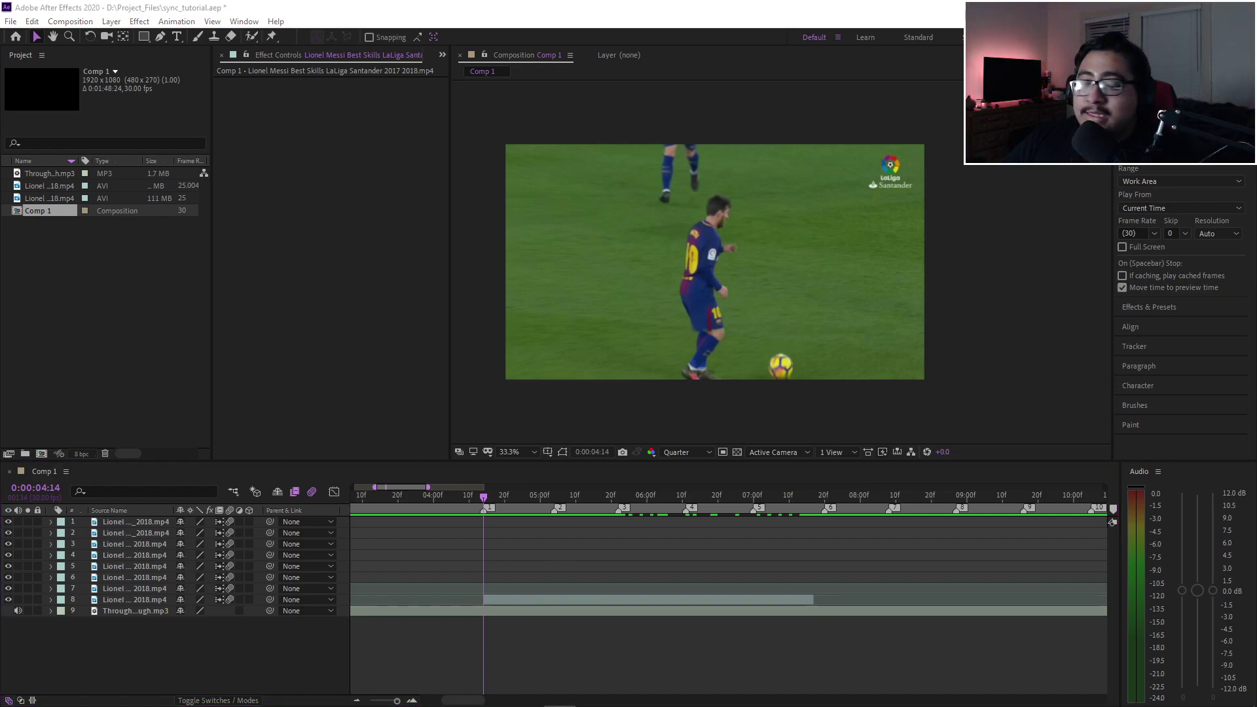
- Switch to Discord and look through the links channel of Aquaa's Server for football clip sources
key(alt+Tab)
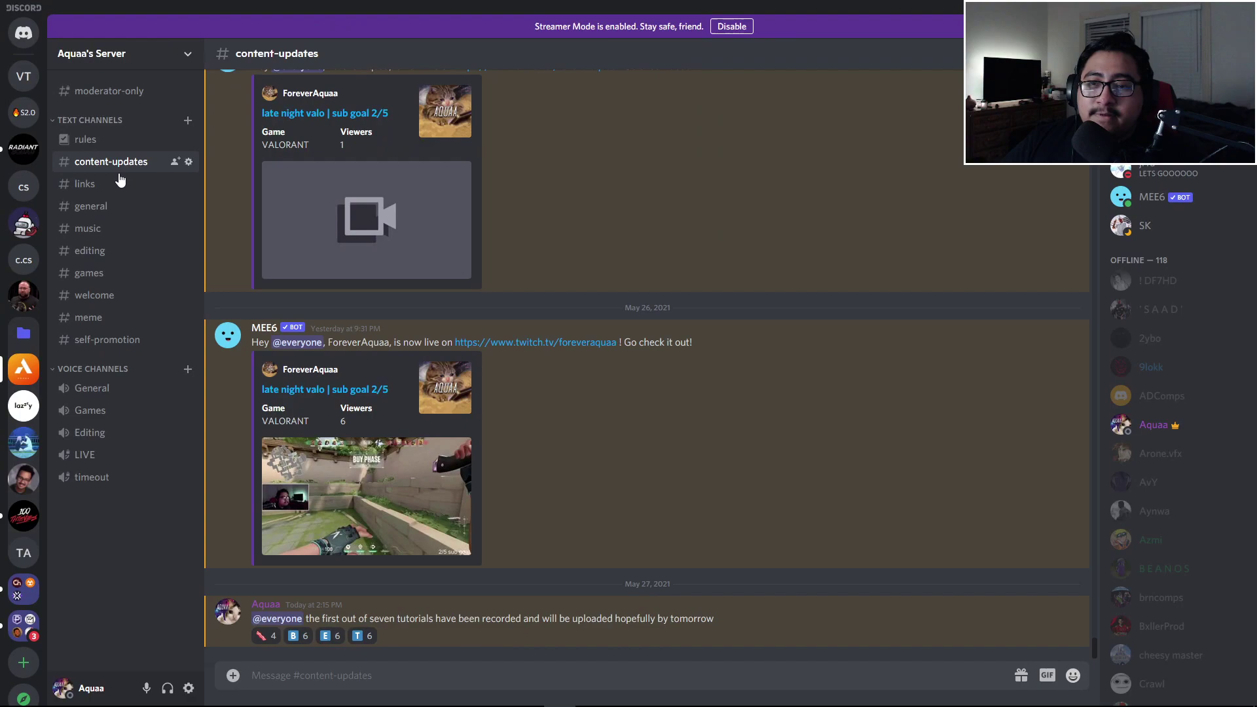
click(112, 185)
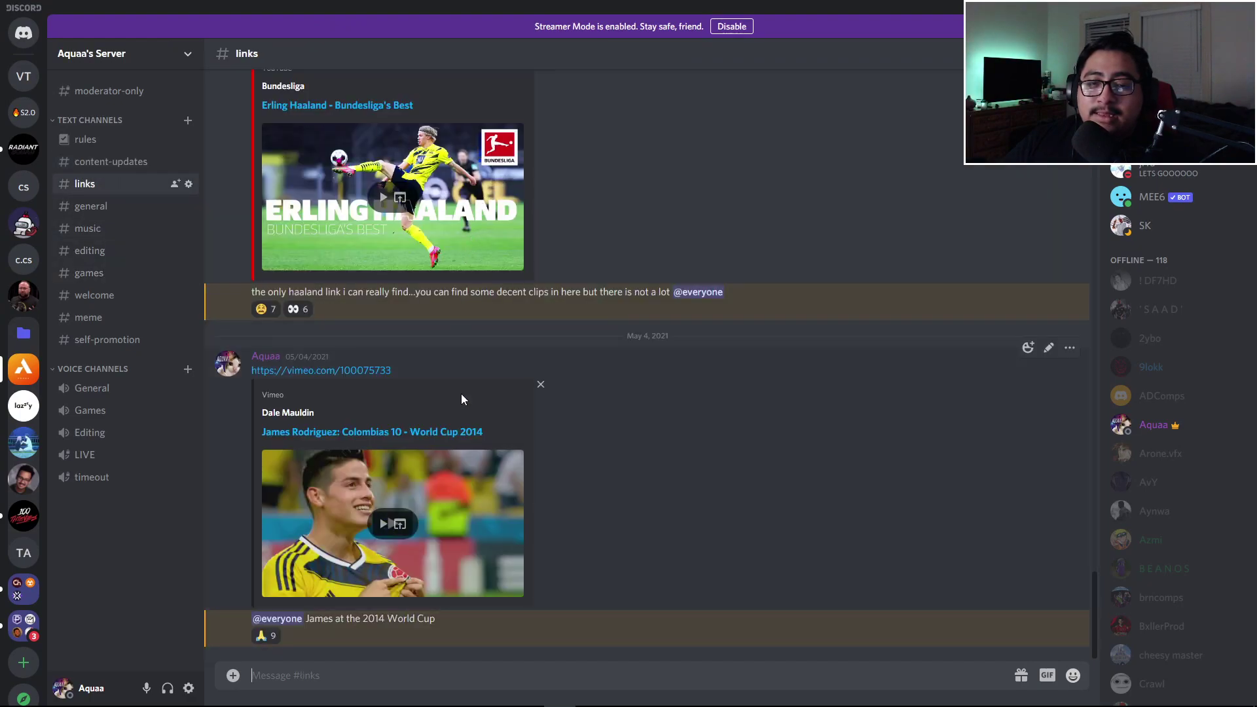
scroll(459, 387, up, 10)
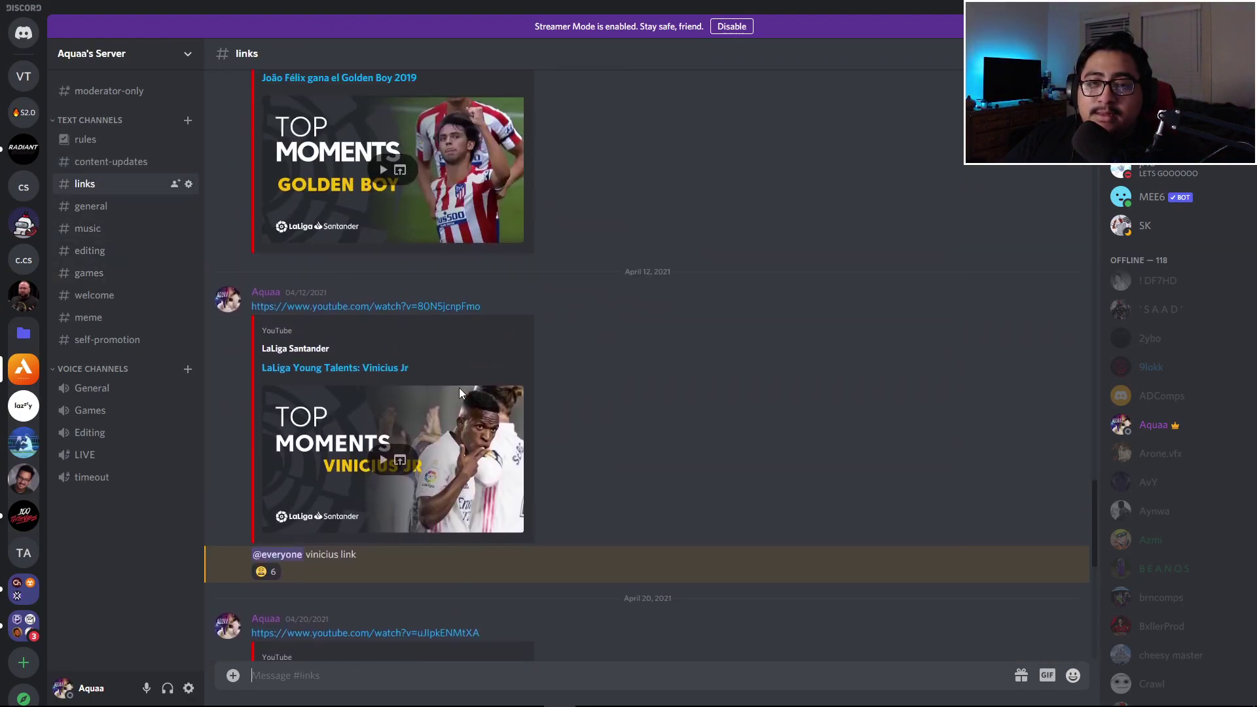
scroll(460, 392, down, 9)
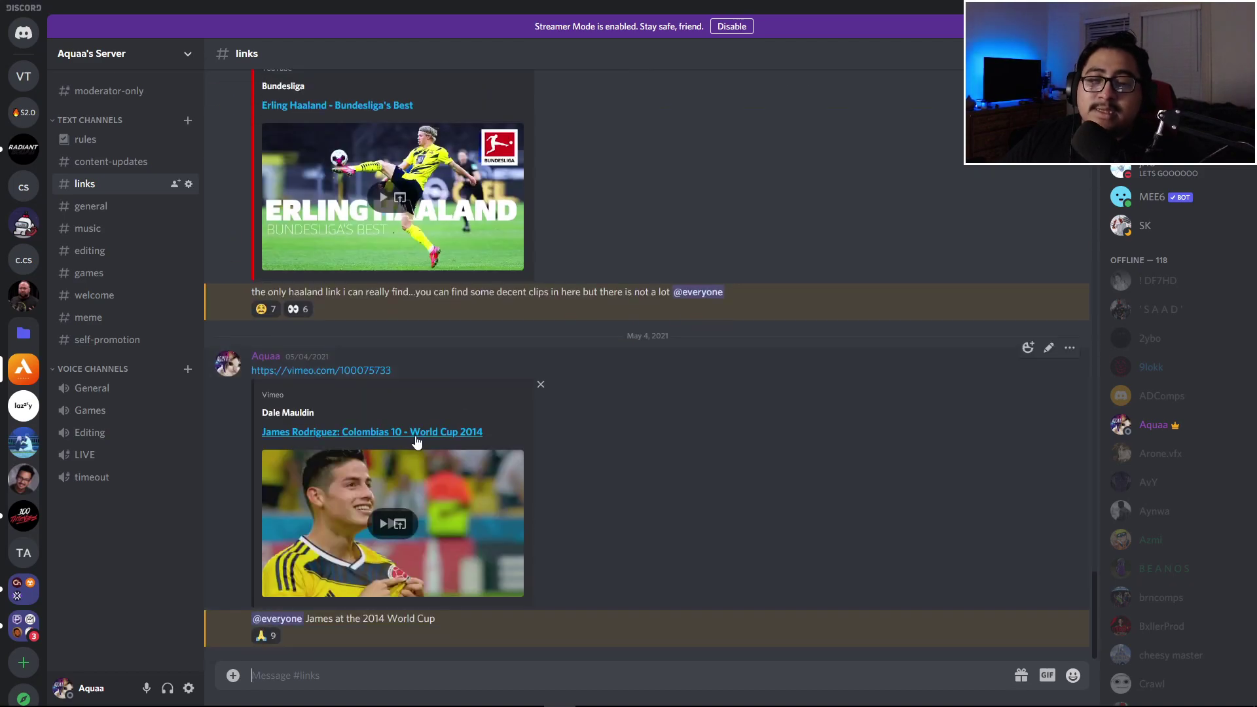
scroll(448, 426, up, 7)
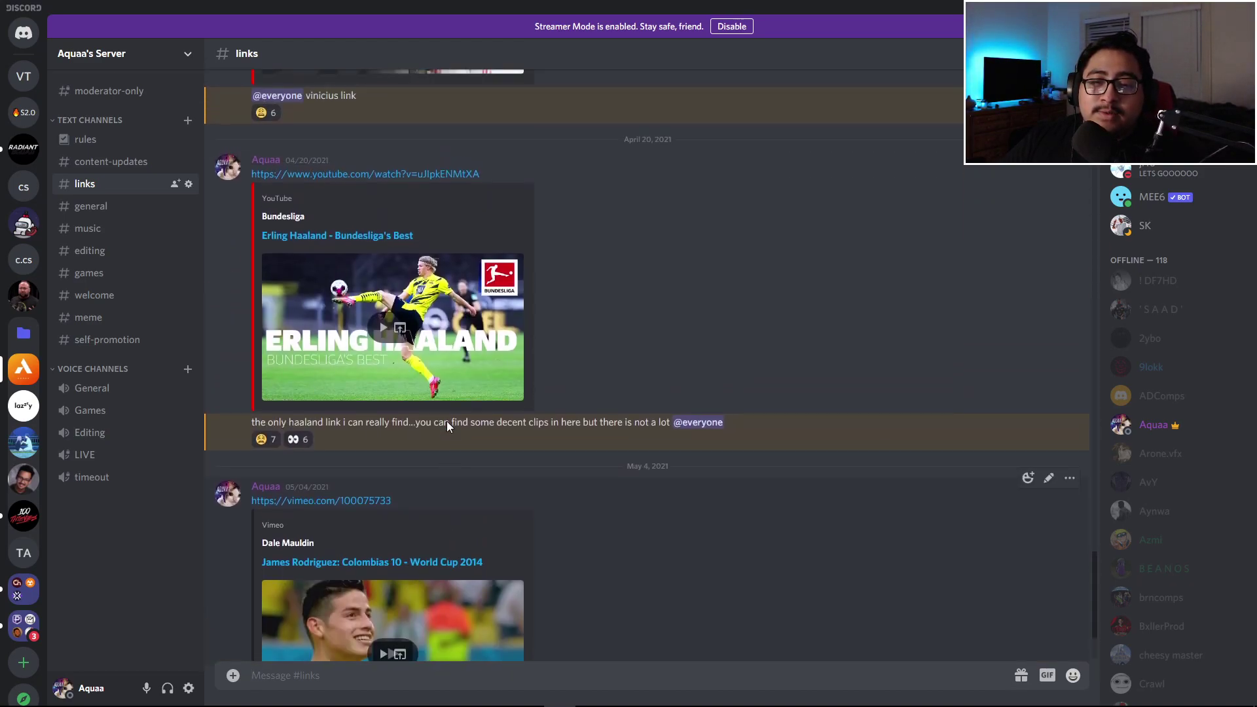
scroll(447, 426, down, 7)
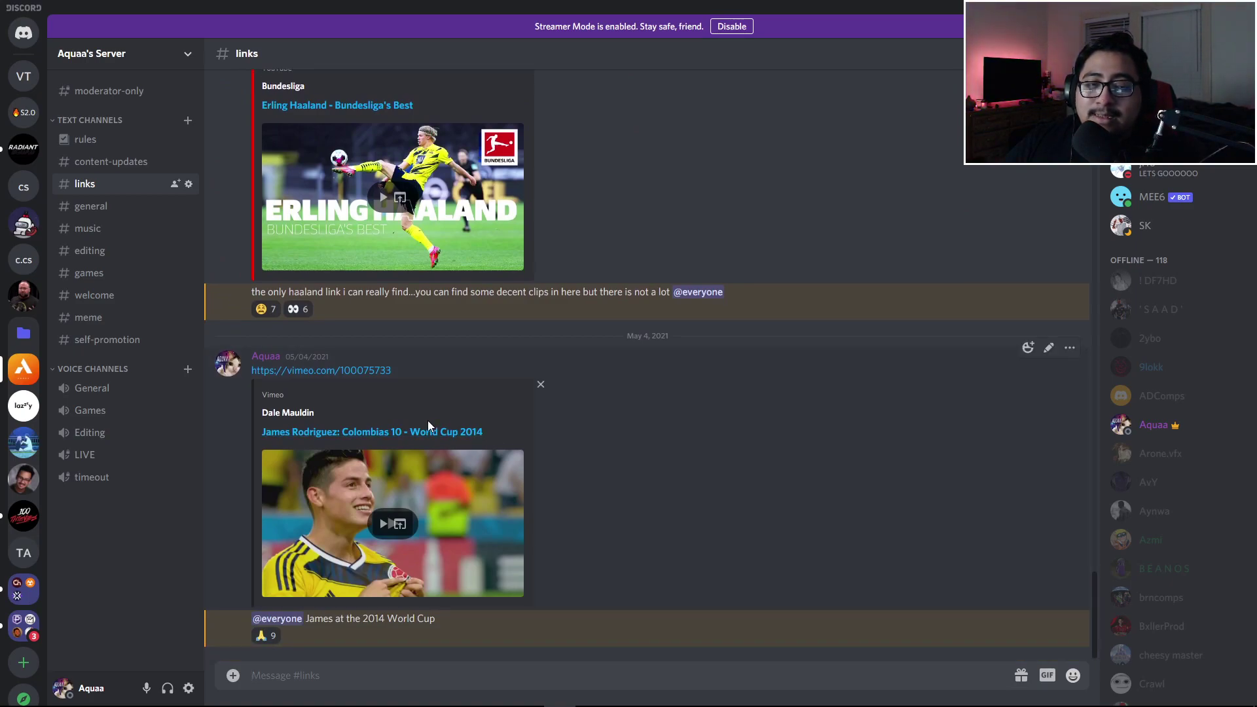
scroll(387, 419, up, 4)
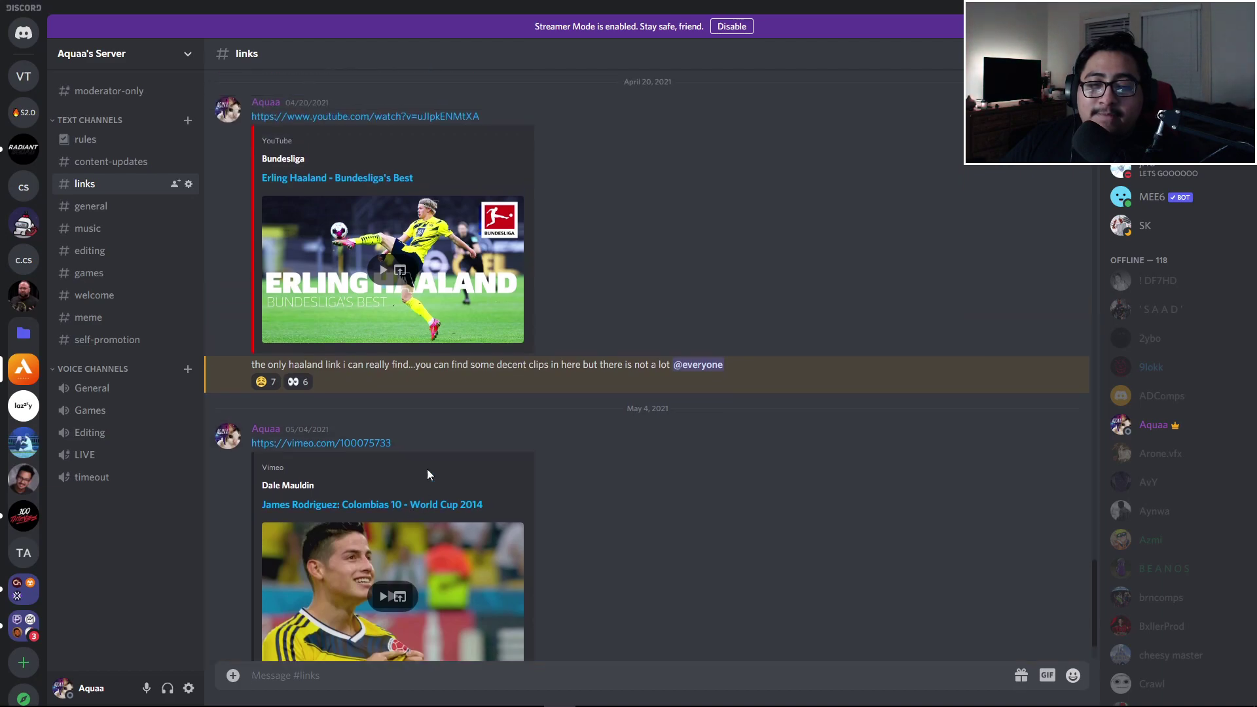
scroll(347, 391, up, 8)
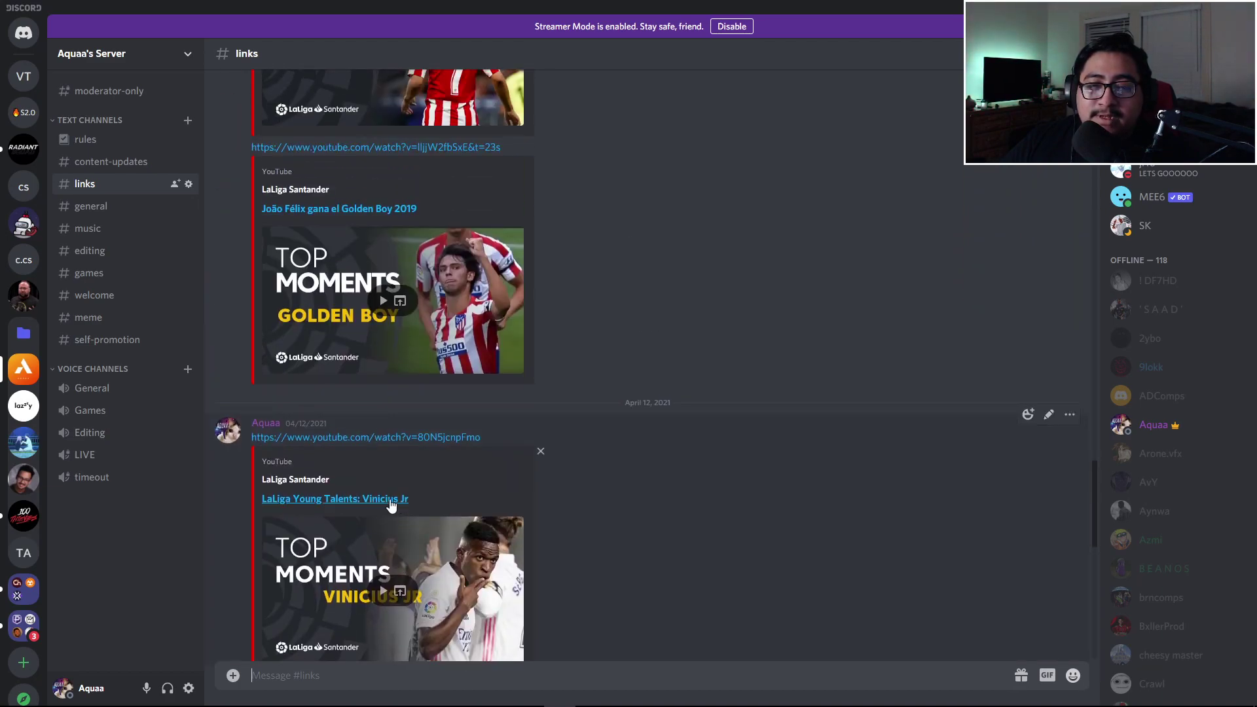
scroll(352, 424, up, 15)
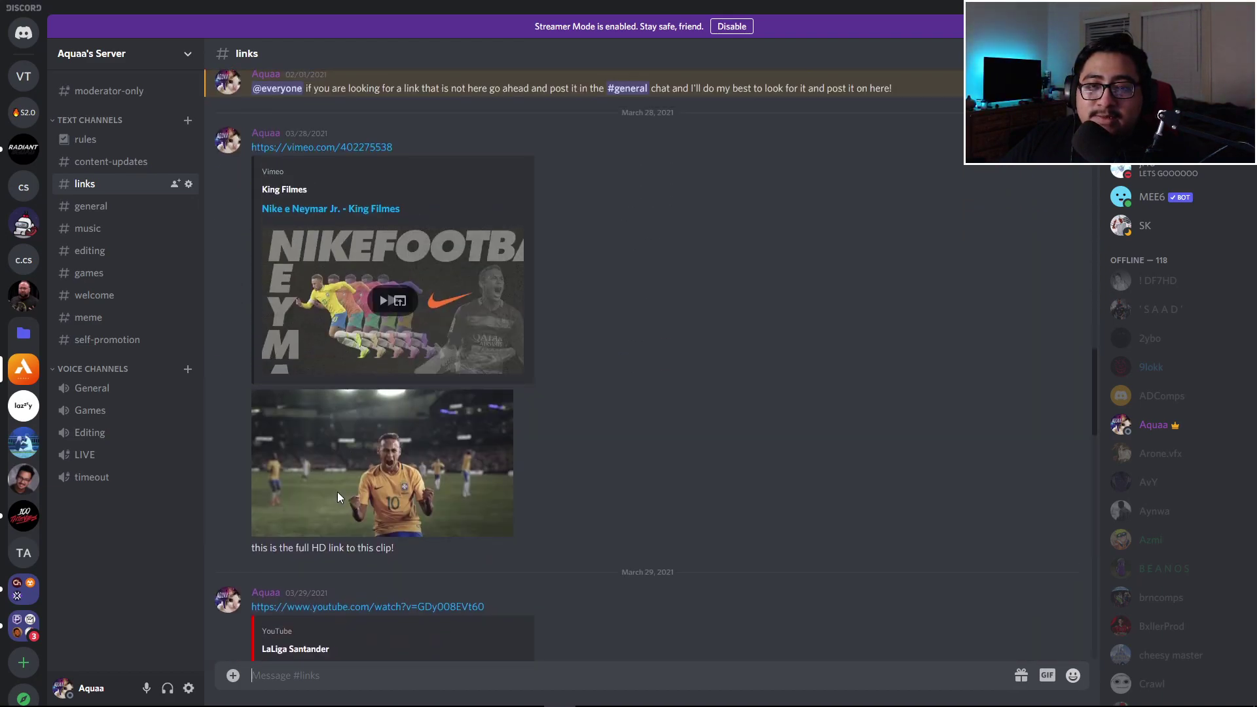
scroll(358, 491, up, 15)
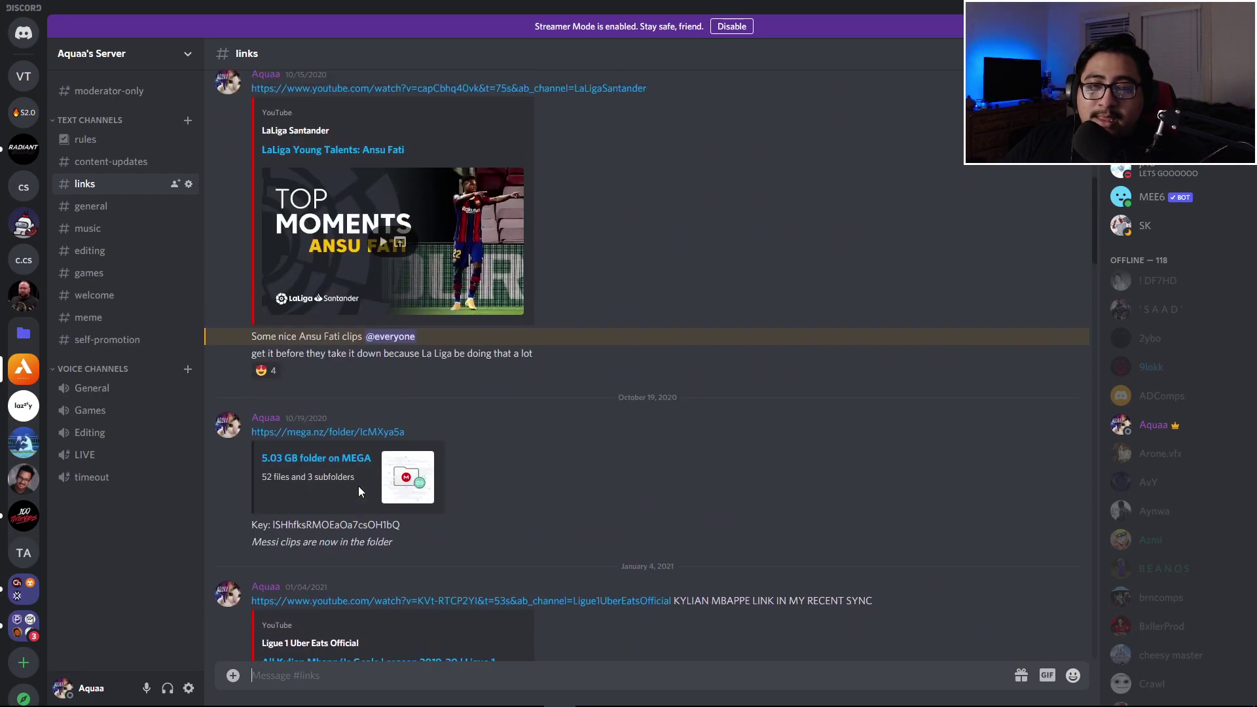
scroll(358, 486, up, 8)
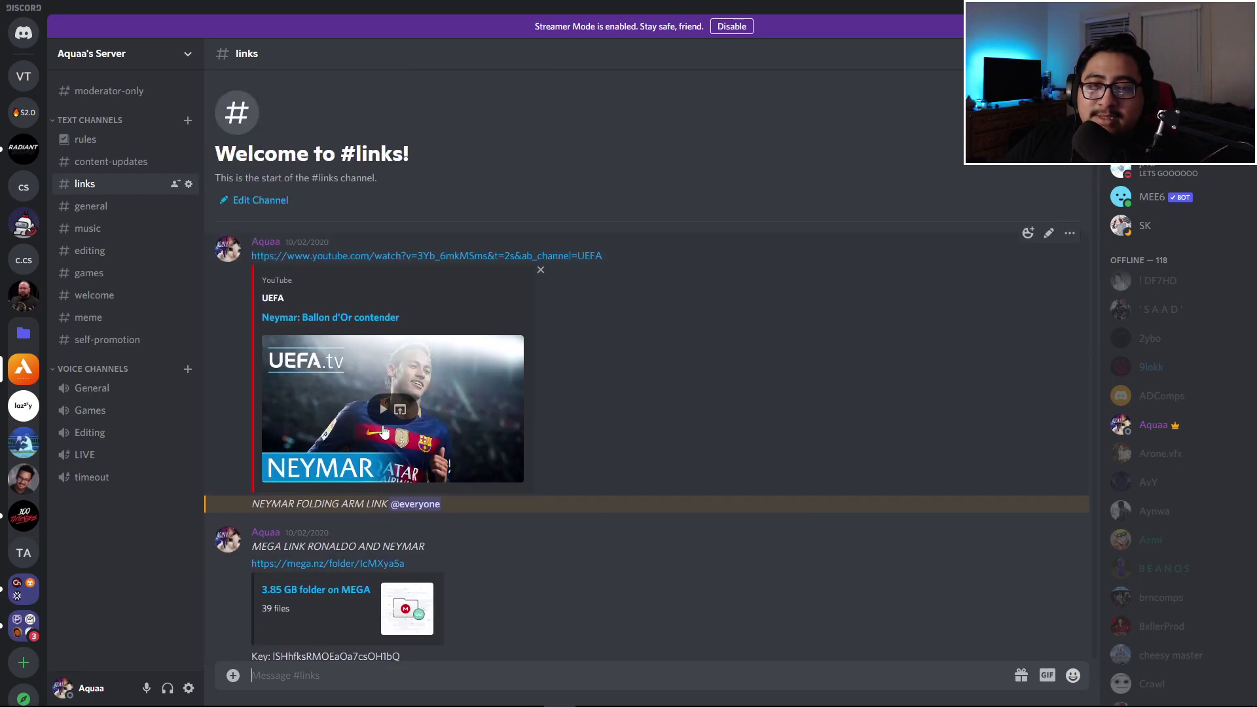
scroll(363, 396, down, 2)
scroll(364, 419, down, 5)
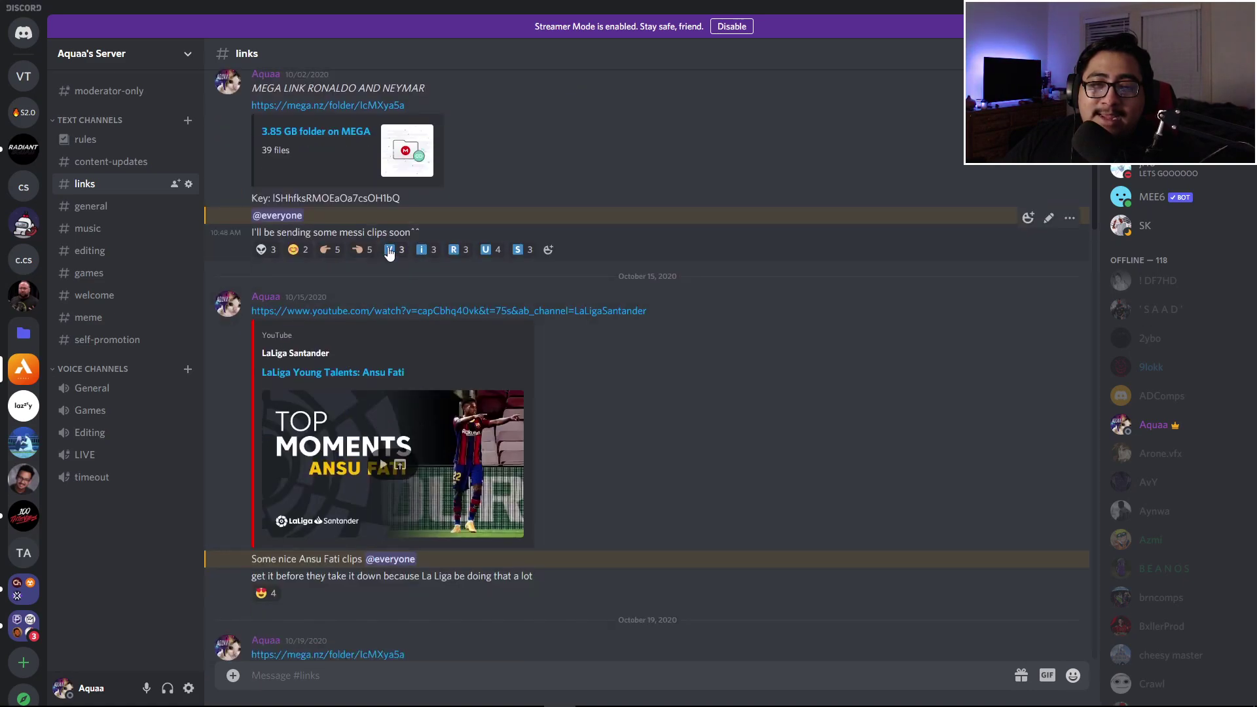
scroll(354, 422, down, 3)
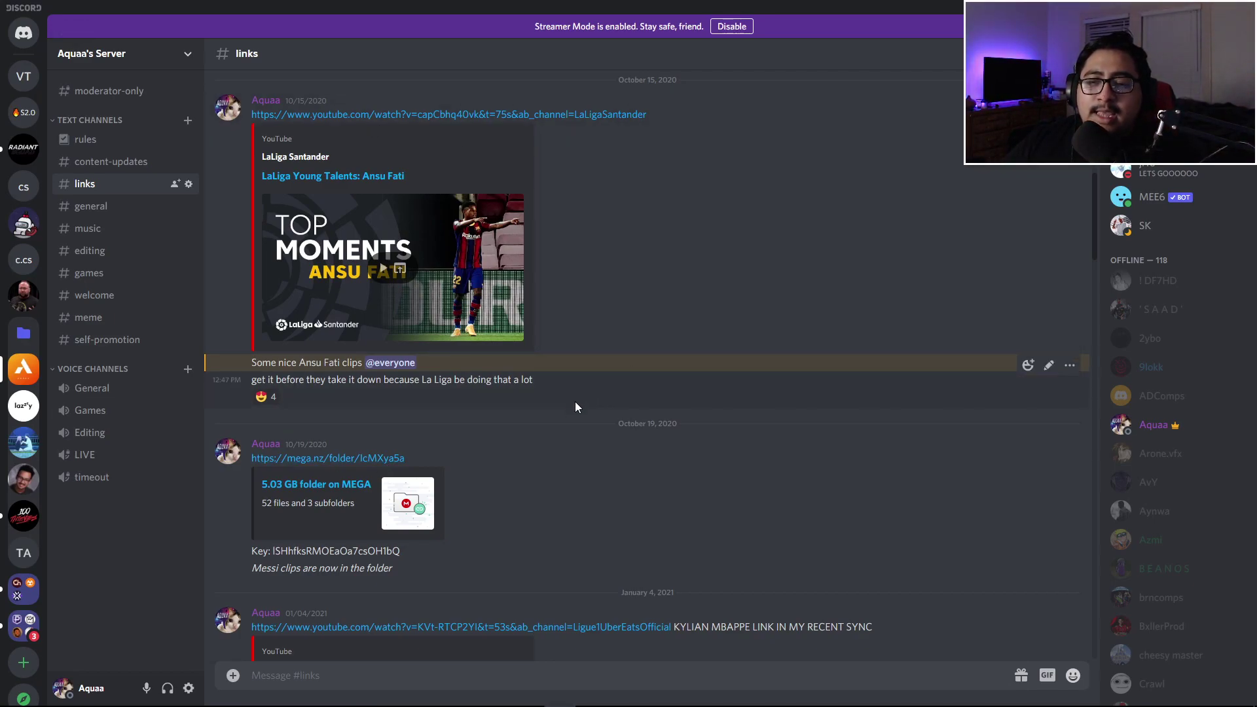
scroll(567, 405, down, 2)
scroll(506, 303, down, 12)
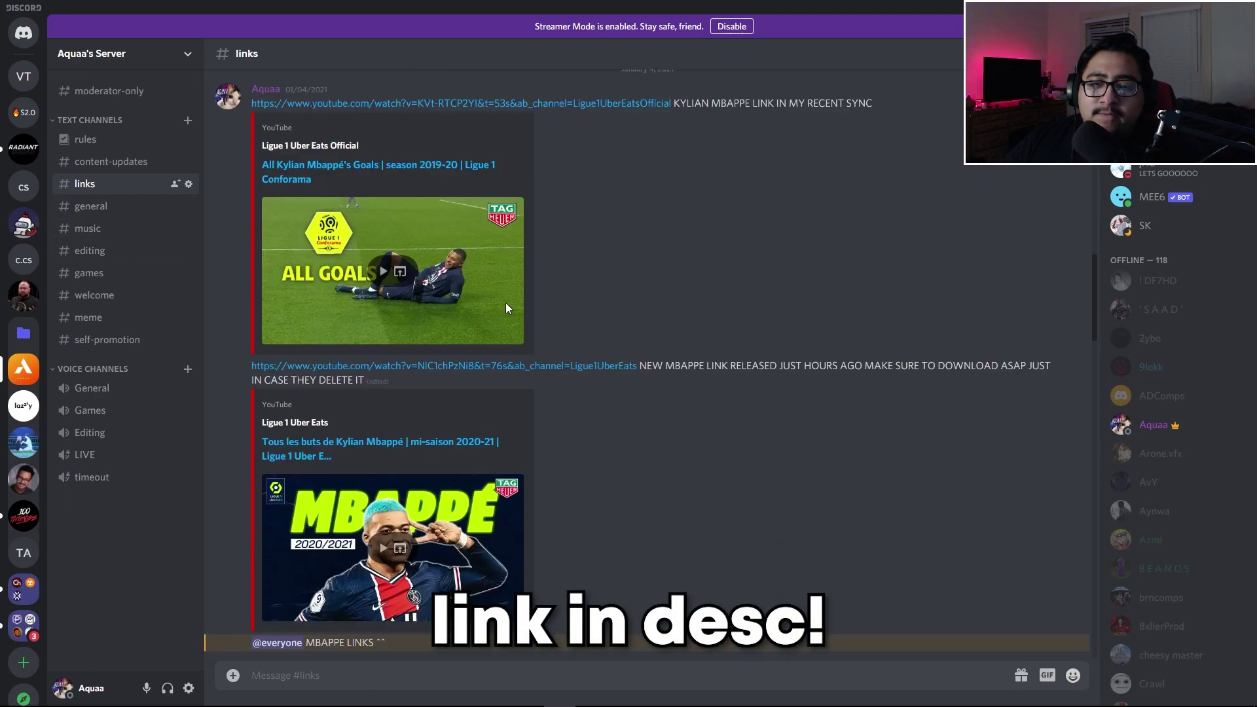
scroll(568, 396, down, 4)
scroll(628, 478, down, 12)
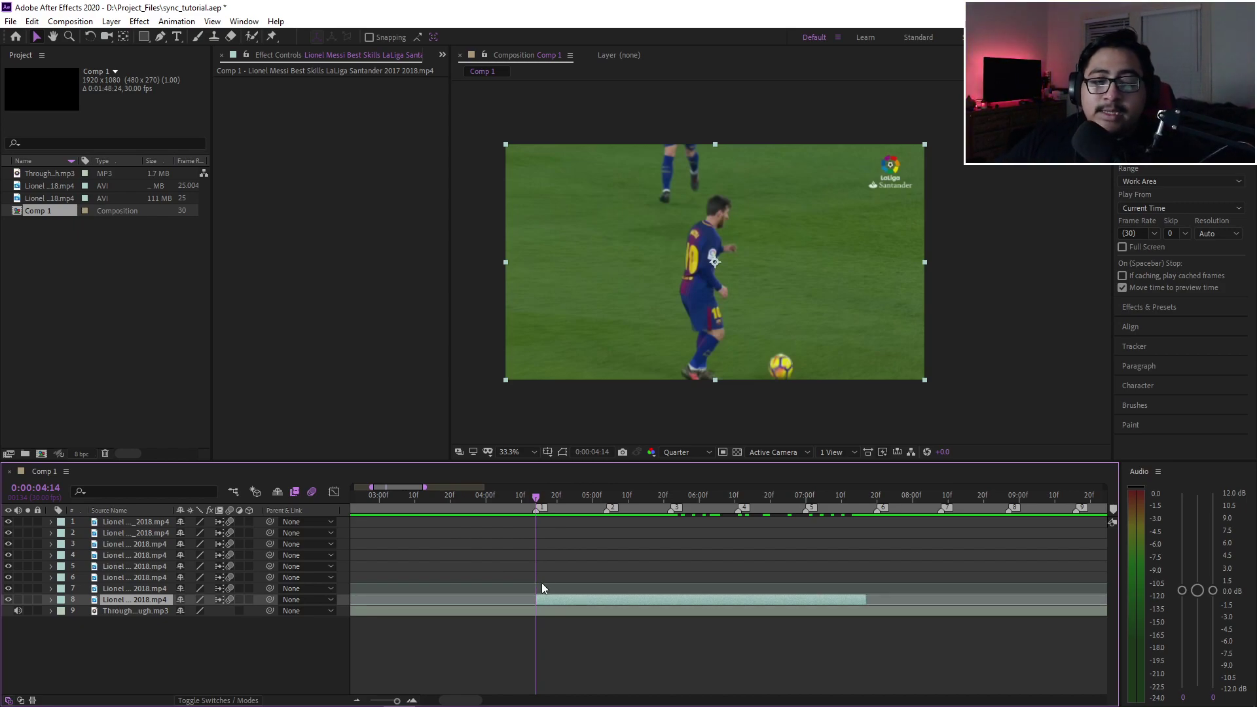
- In After Effects, enable time remapping on the layer 8 clip, remove it again and deselect the layer
scroll(559, 600, right, 2)
right_click(554, 598)
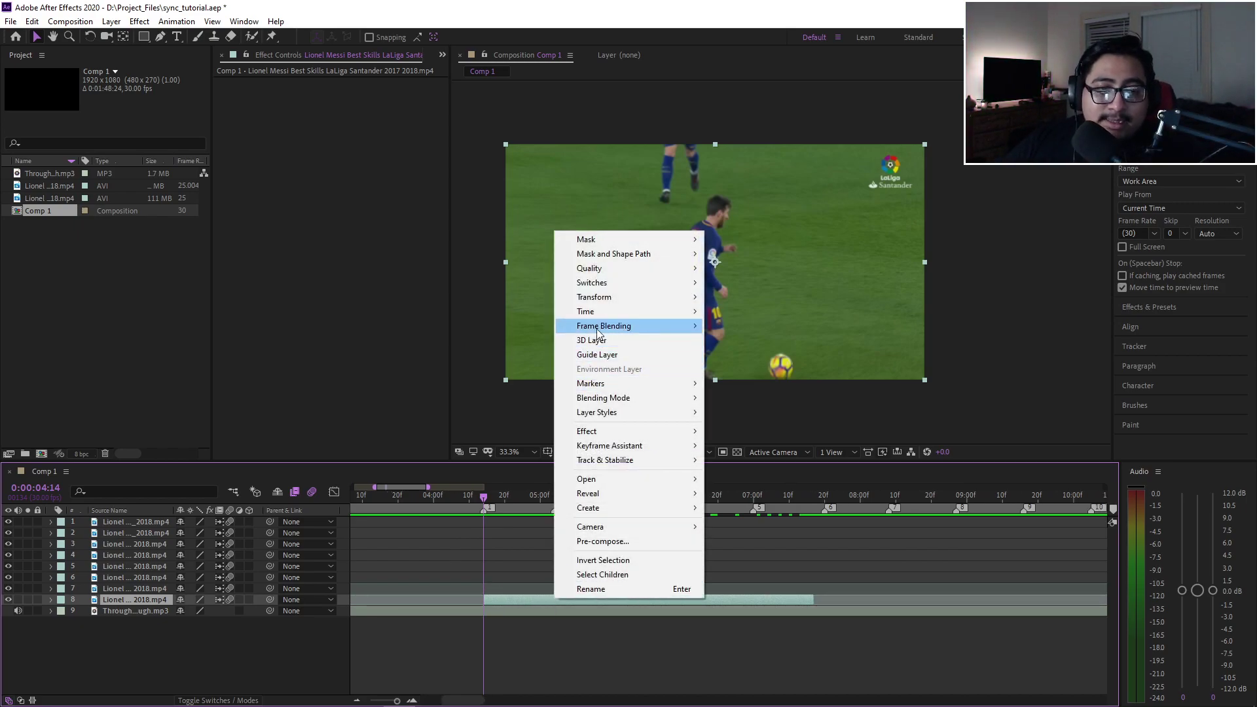
mouse_move(585, 311)
click(772, 311)
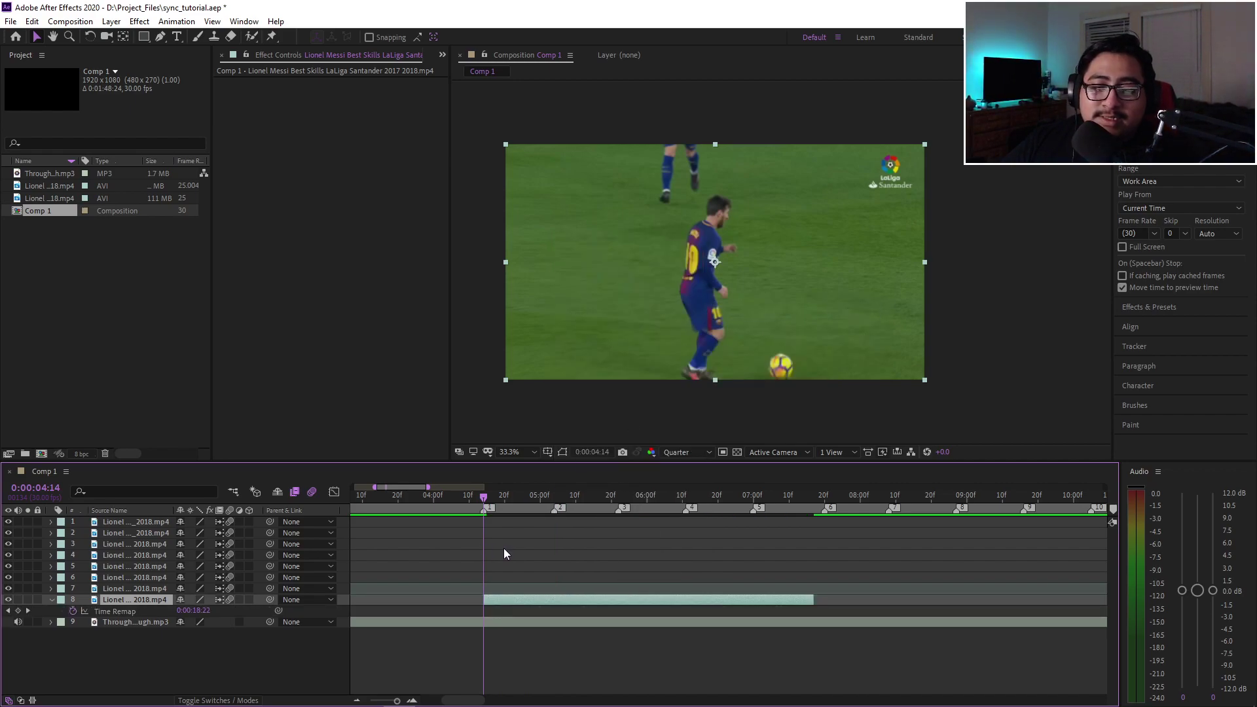
key(ctrl+alt+t)
click(516, 553)
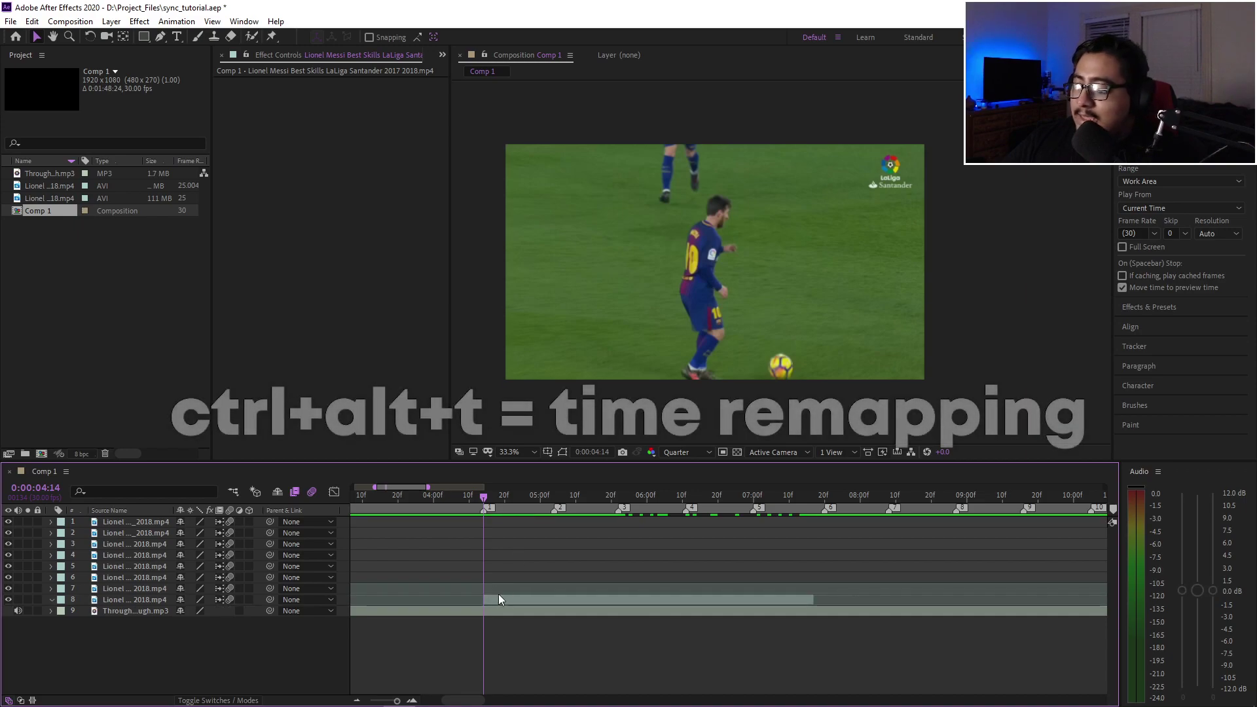
- Enable time remapping on the layer 8 clip and add a Time Remap keyframe at marker 1, 0:00:04:14
click(493, 601)
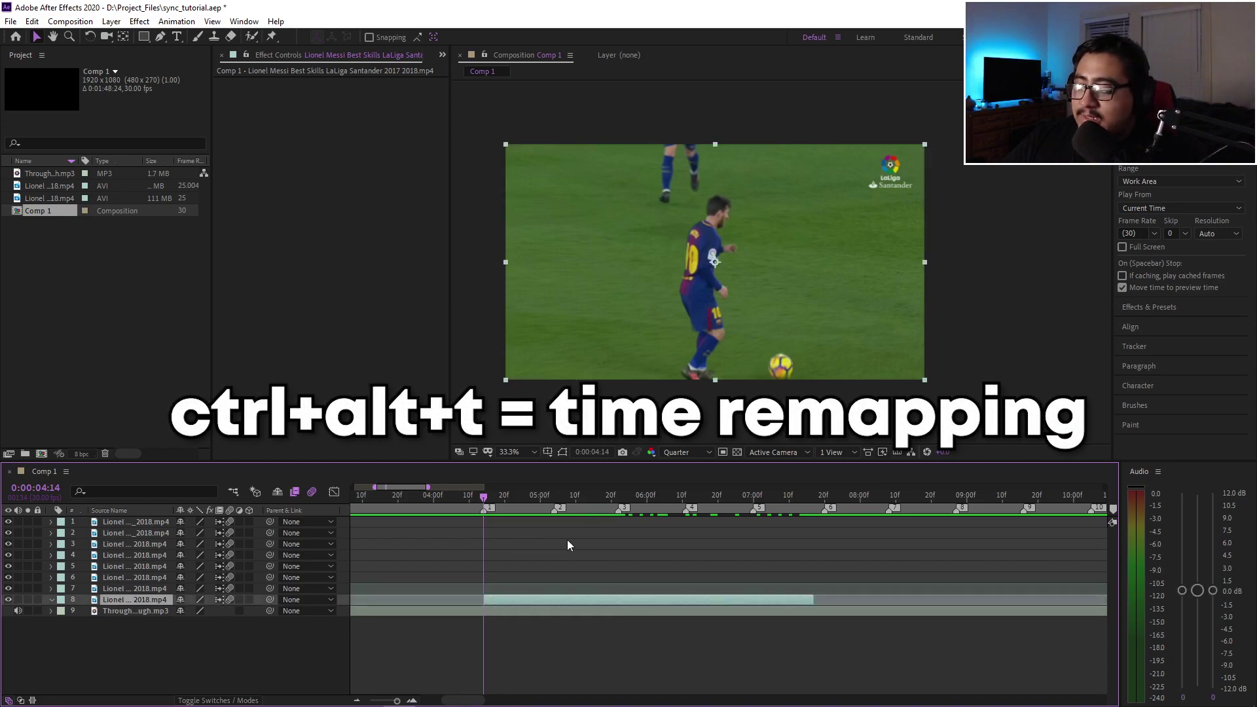
key(ctrl+alt+t)
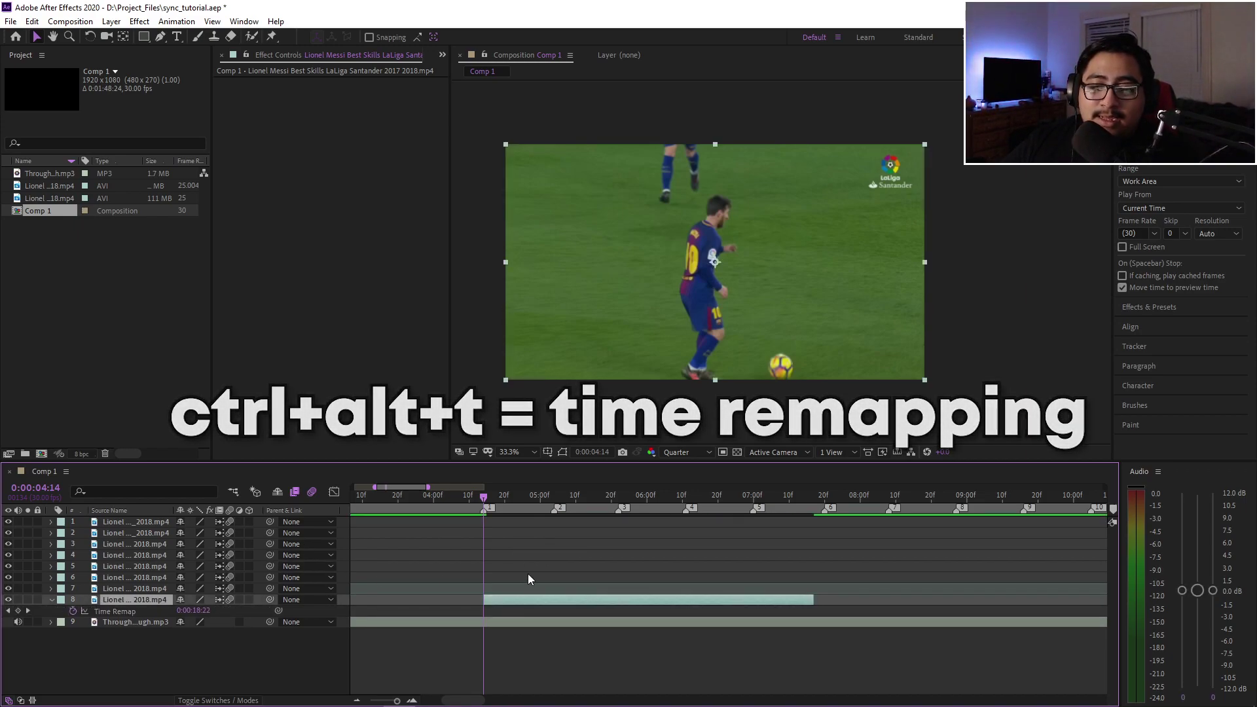
click(17, 611)
click(557, 564)
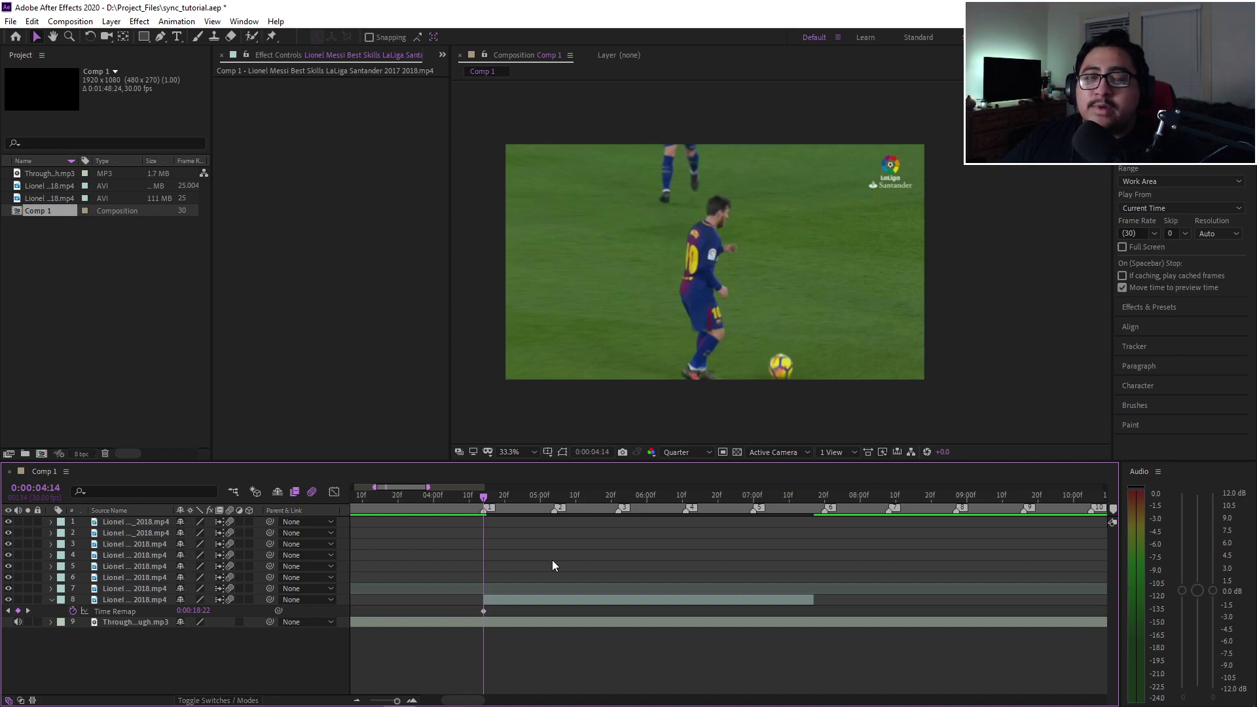
- Add Time Remap keyframes to layer 8: 0:00:19:18 at marker 2 (0:00:05:04) and 0:00:22:00 at marker 3 (0:00:05:22)
click(553, 496)
key(=)
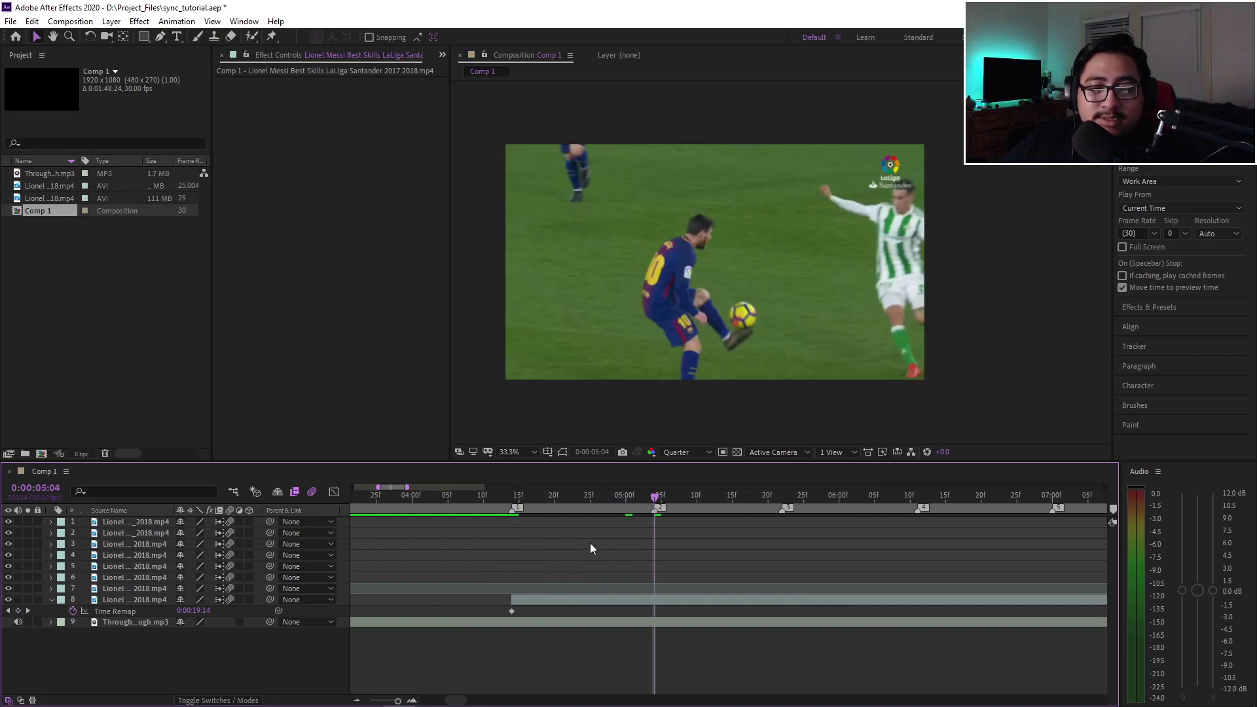
click(517, 498)
drag(516, 497, 657, 515)
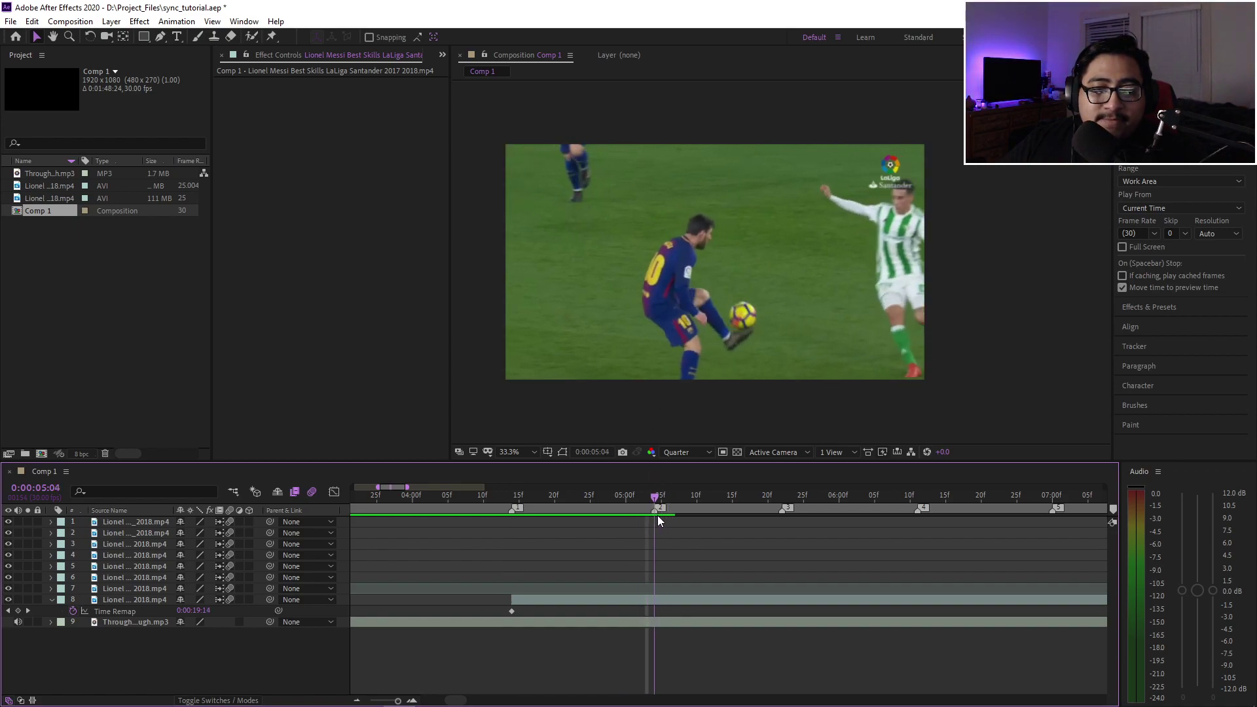
drag(199, 610, 213, 610)
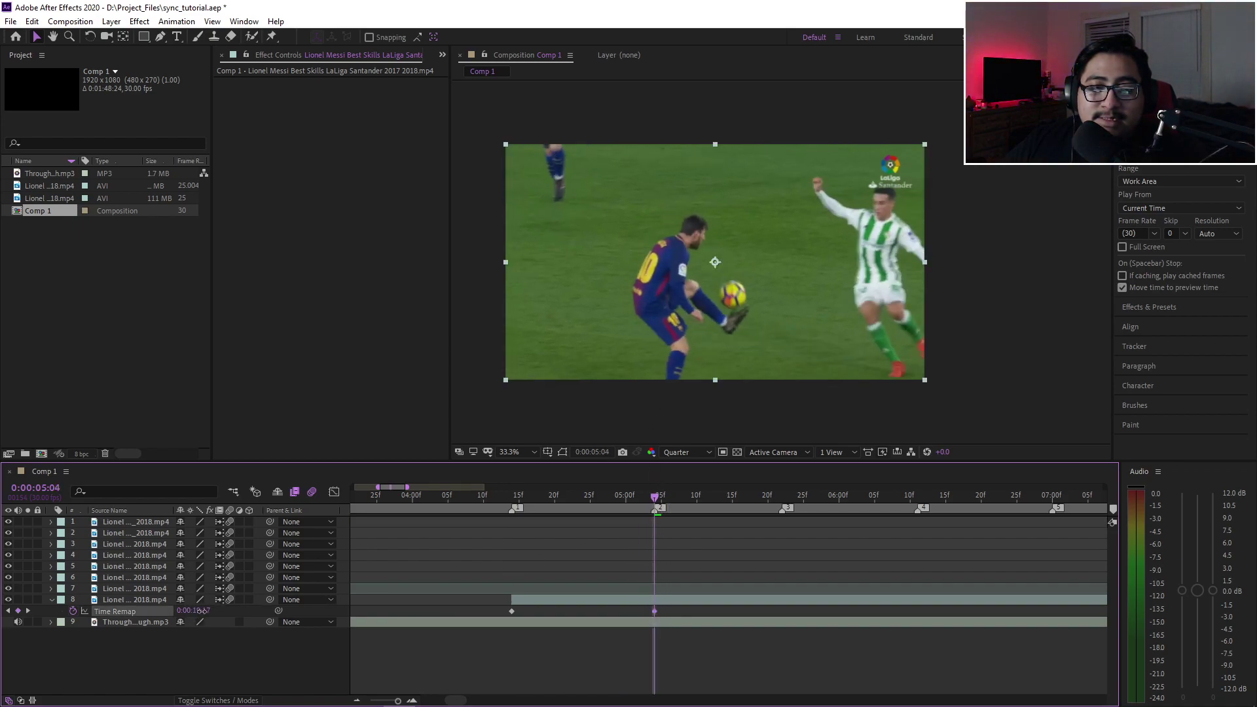
drag(658, 503, 787, 497)
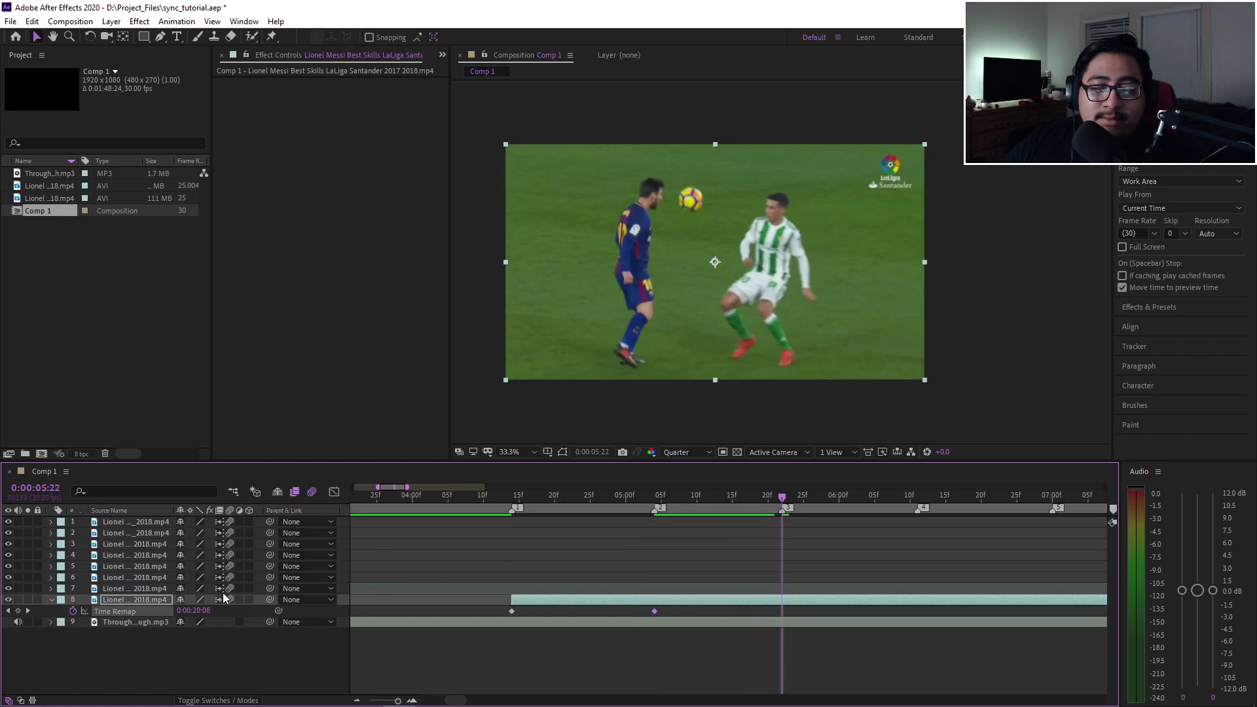
drag(198, 610, 231, 620)
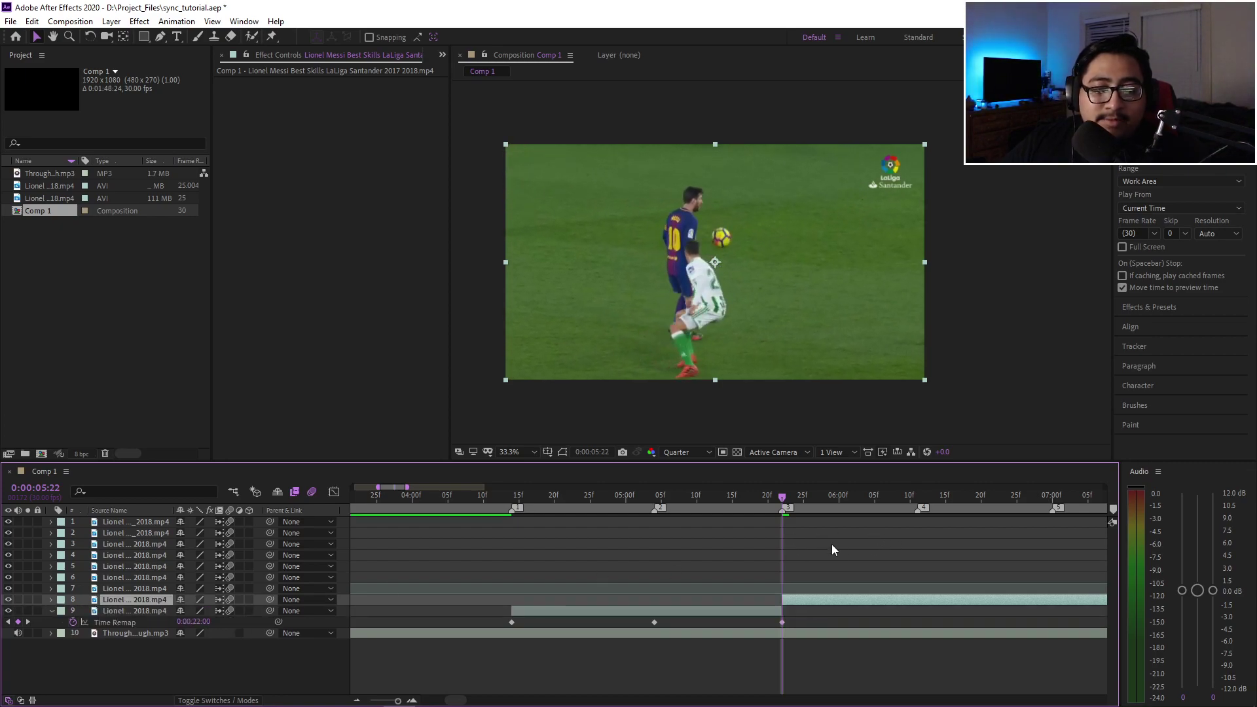
key(minus)
scroll(757, 598, right, 2)
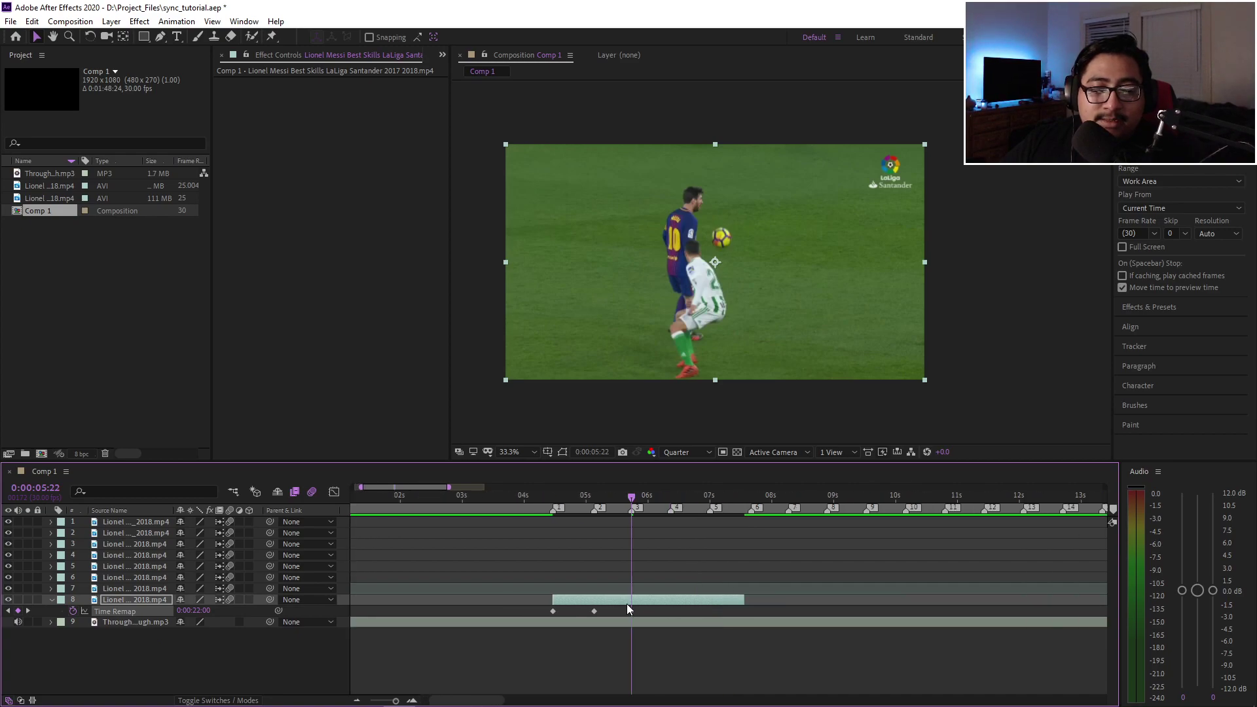
scroll(626, 604, up, 4)
scroll(652, 603, down, 2)
right_click(687, 609)
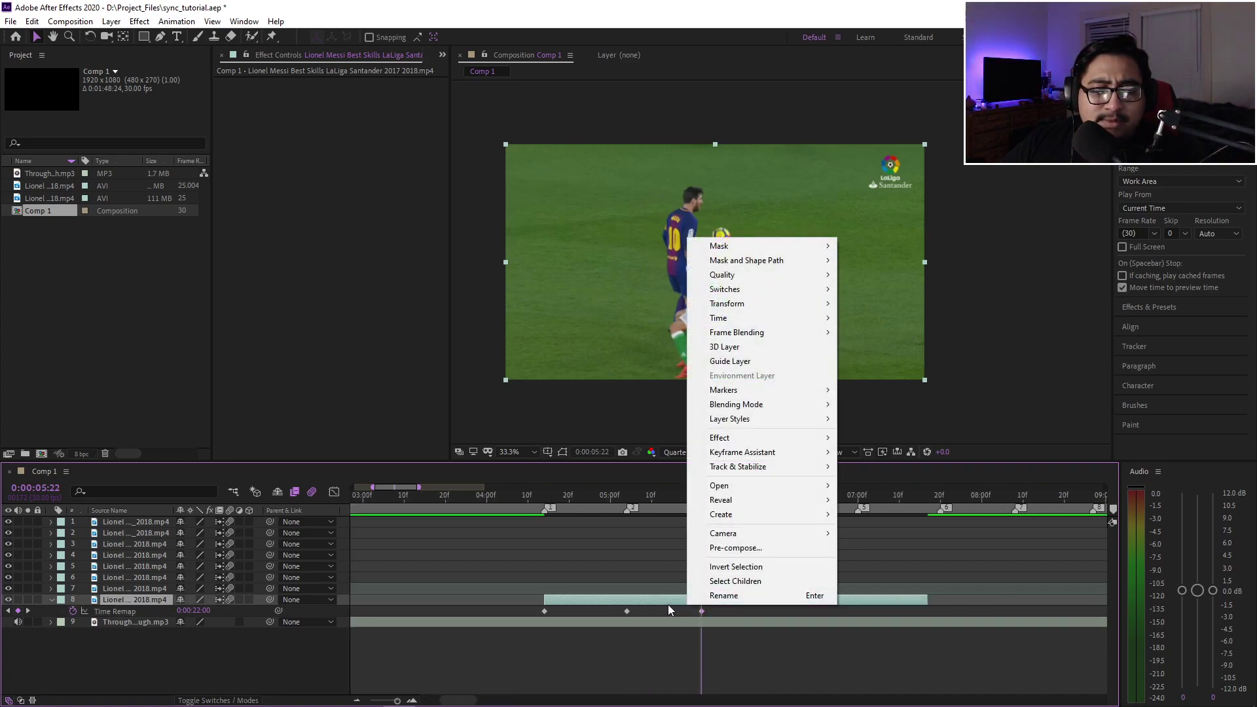
click(668, 604)
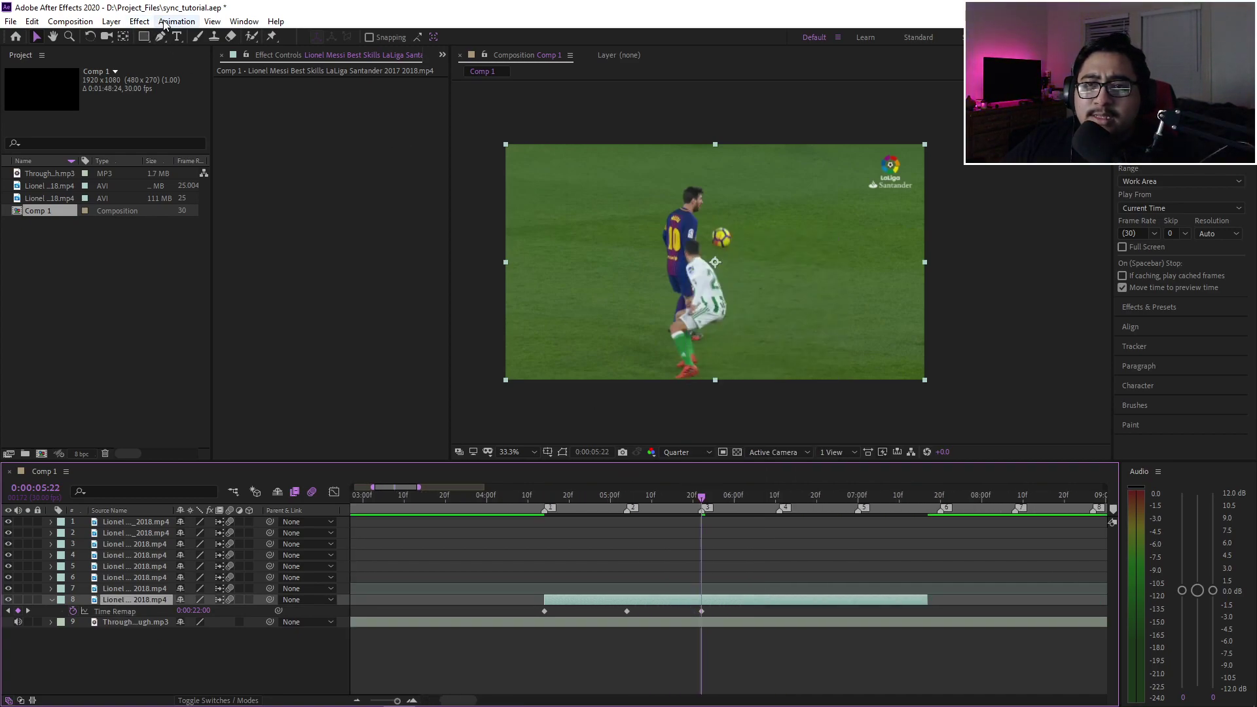
click(85, 19)
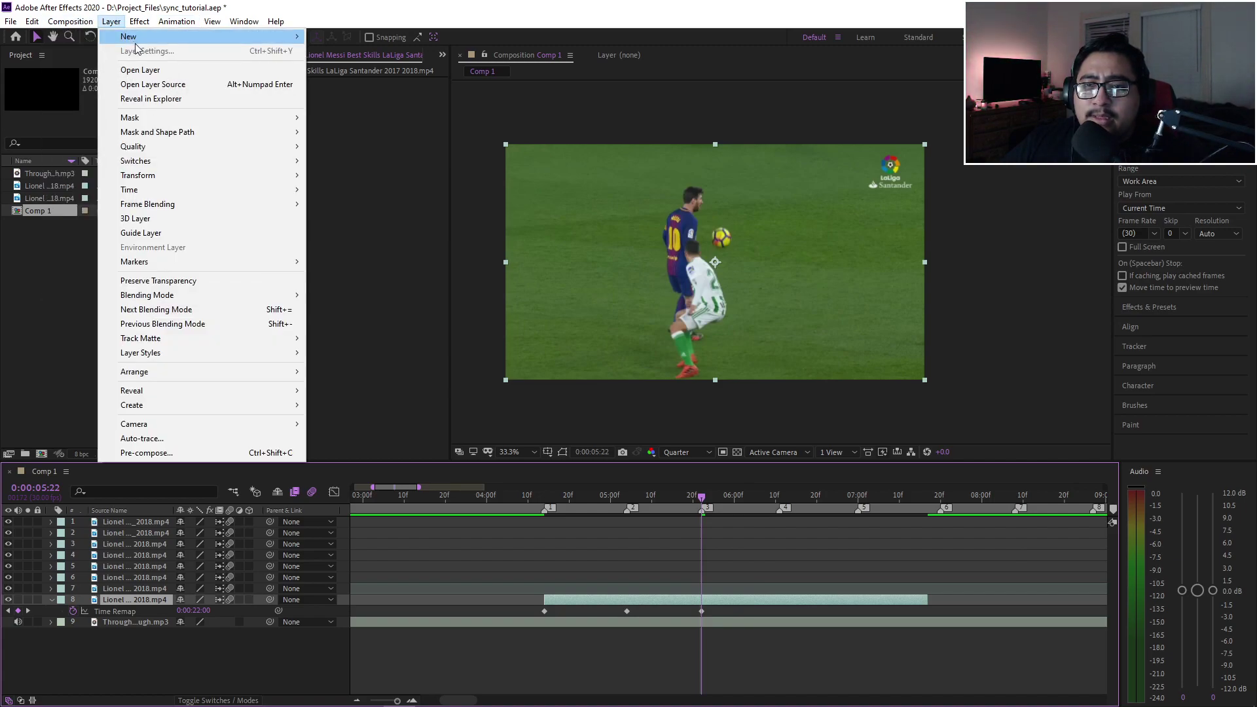
- Split the layer 8 clip at marker 3, 0:00:05:22, and delete the portion after the cut
click(729, 601)
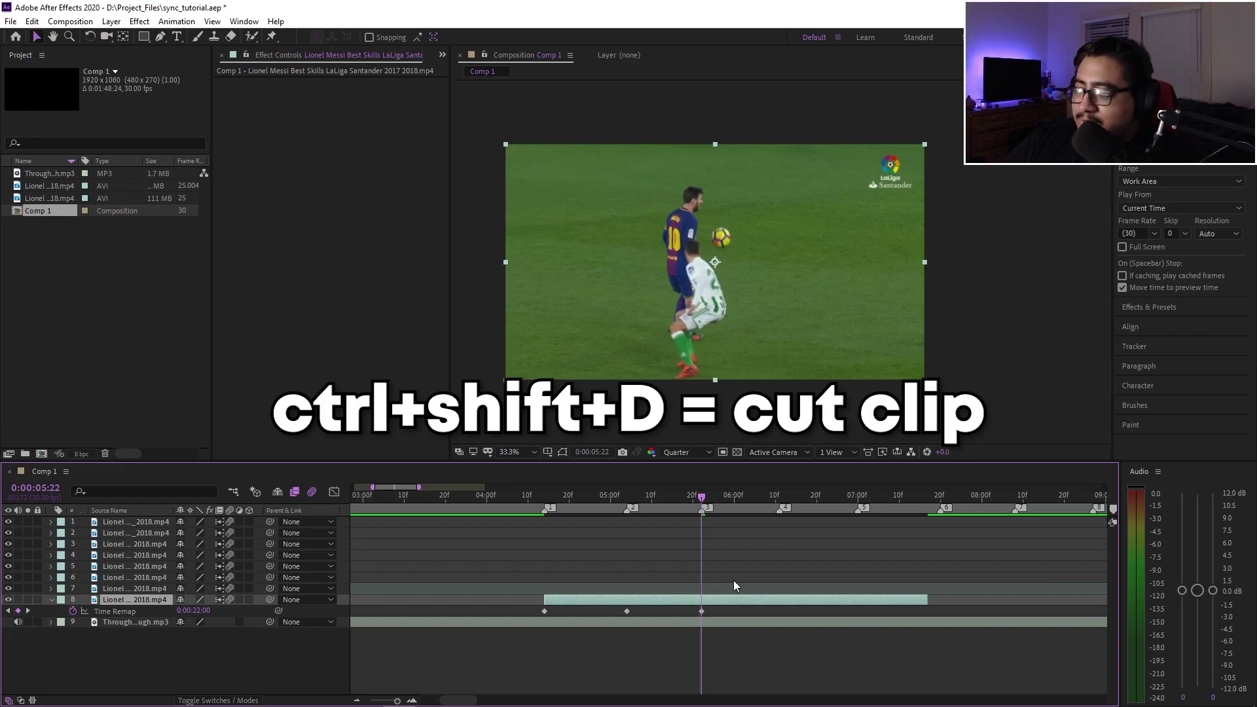
key(ctrl+shift+d)
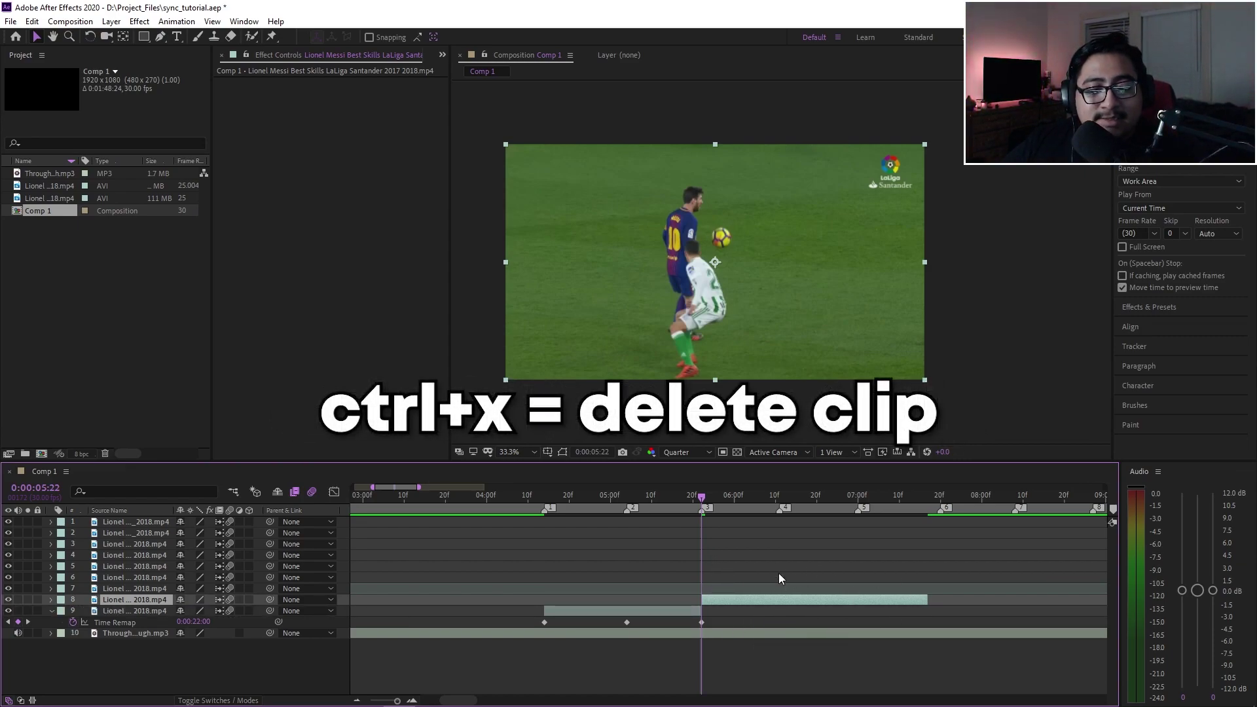
key(ctrl+x)
key(j)
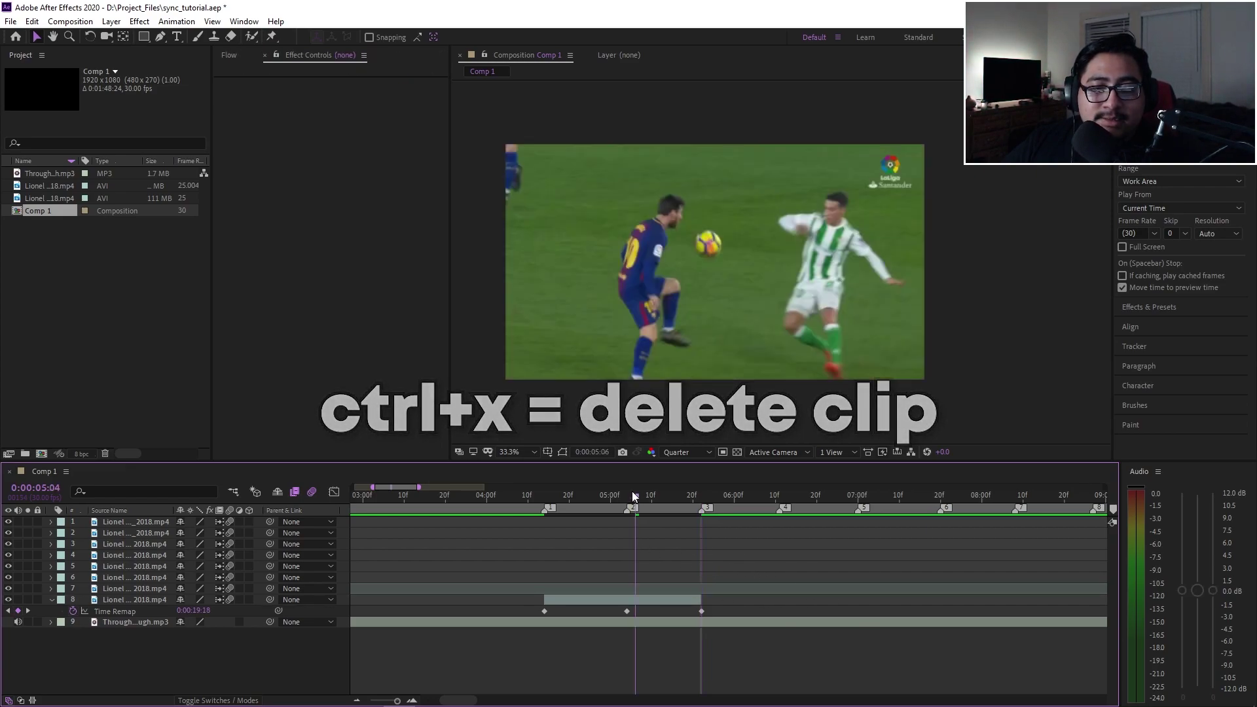
- Scrub through the layer 8 clip between marker 1 and marker 2, stopping at 0:00:05:04
key(equal)
key(equal)
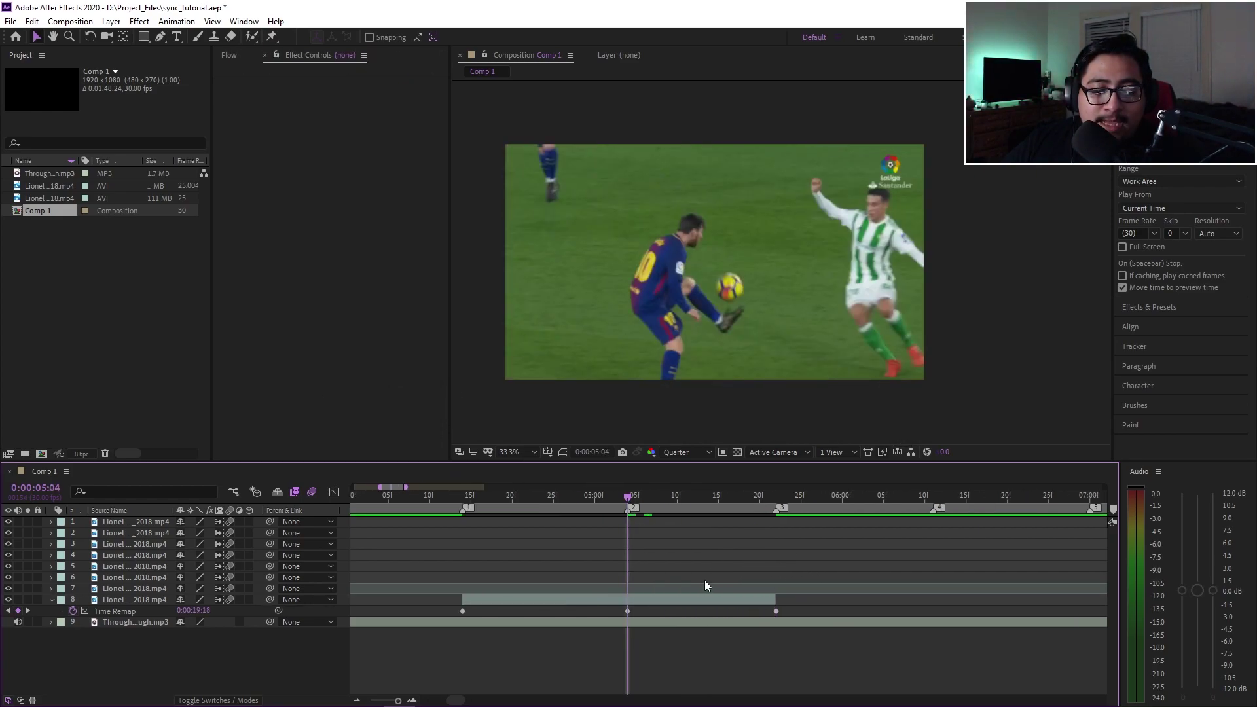
click(490, 501)
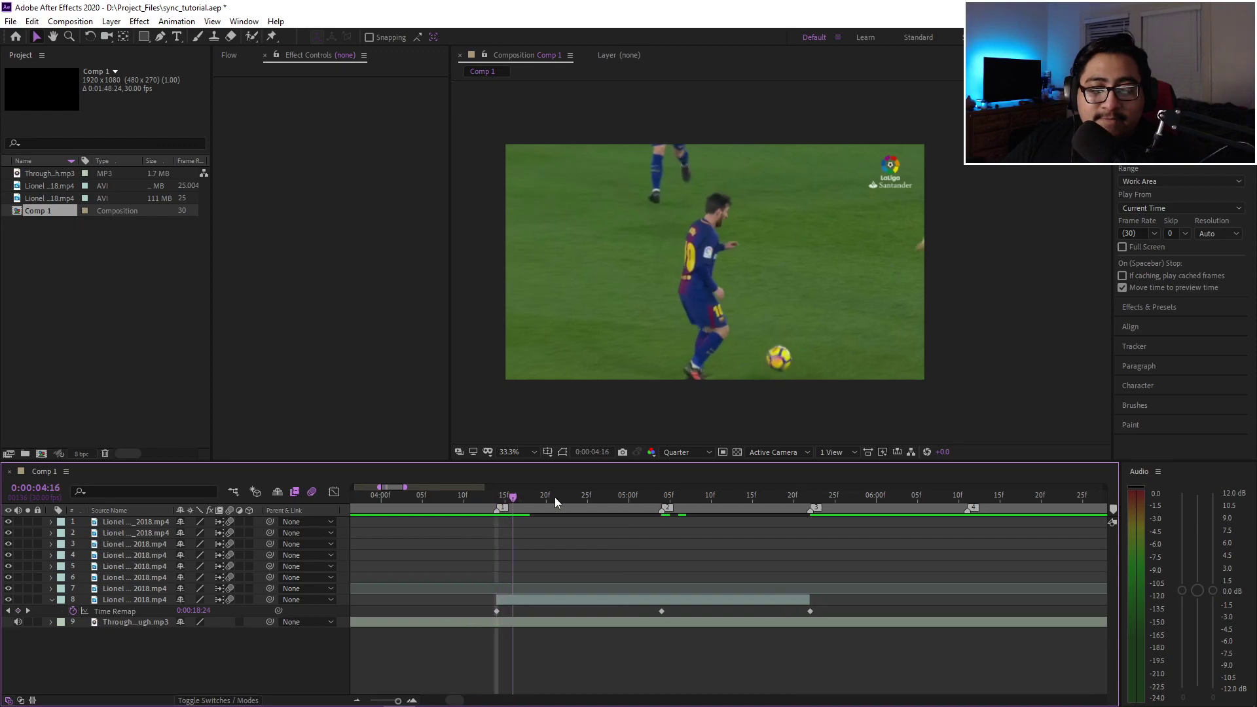
drag(834, 606, 458, 617)
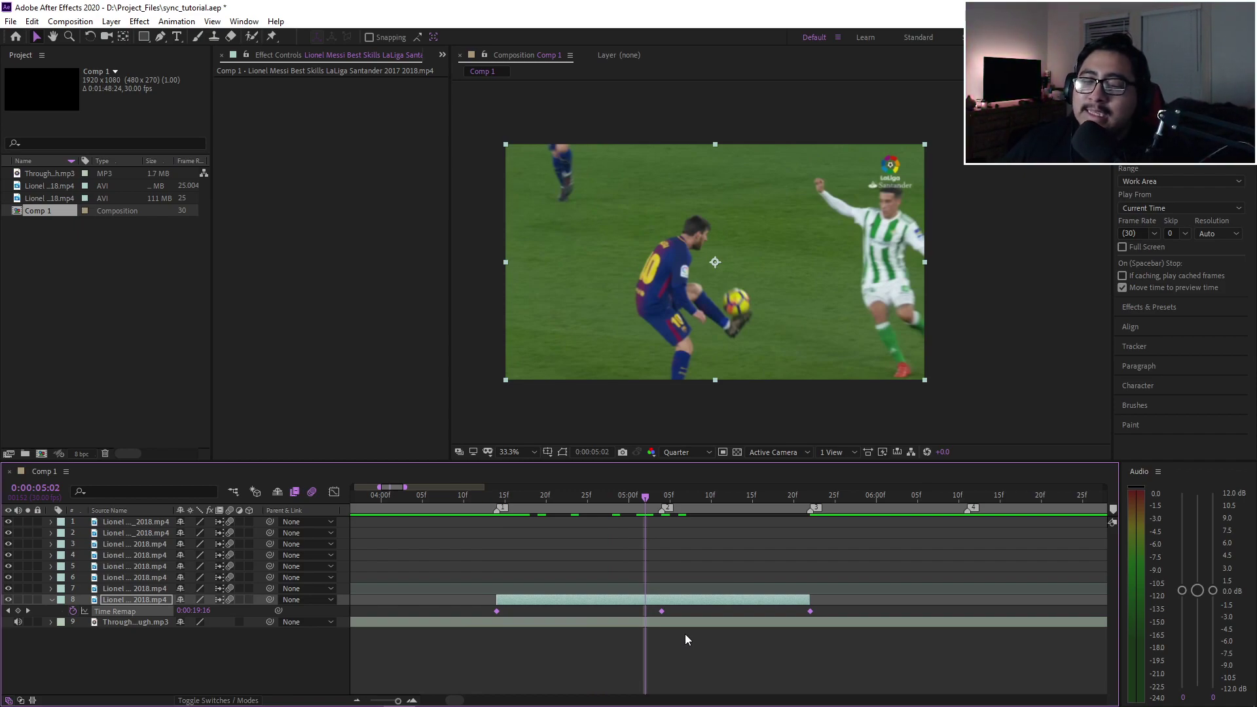
click(711, 634)
drag(650, 496, 662, 496)
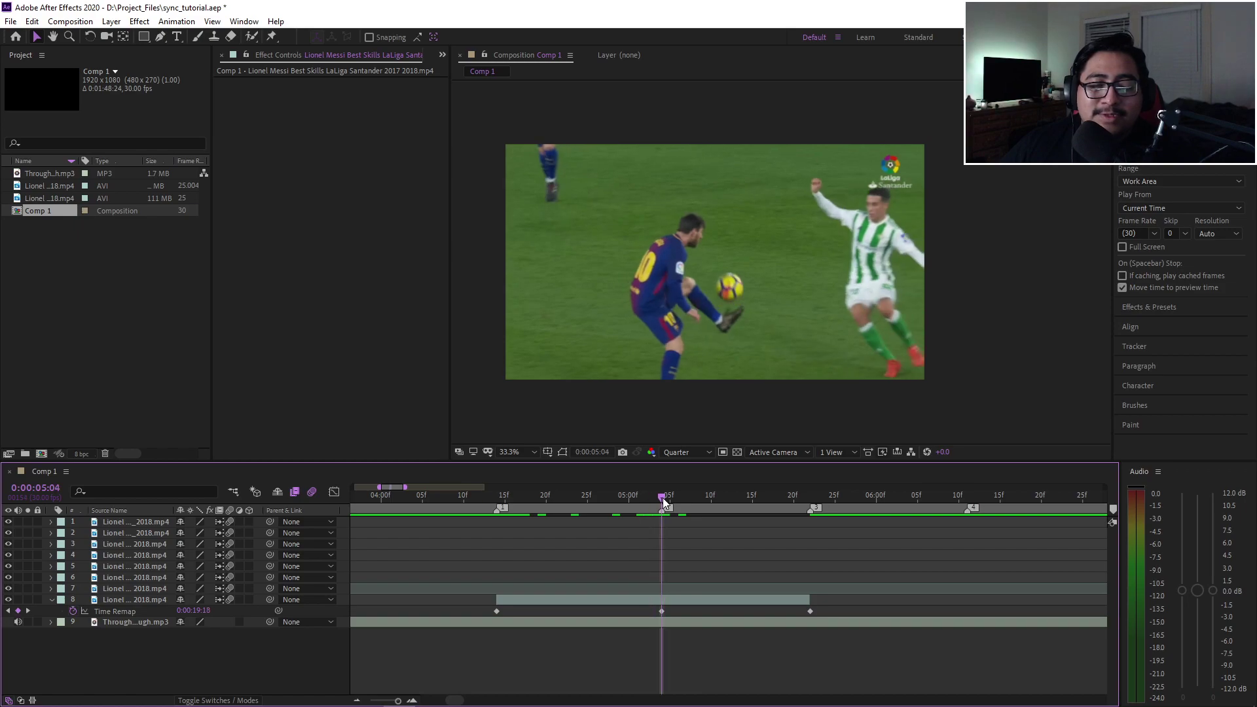
- Apply the Easy Ease keyframe assistant to layer 8's three Time Remap keyframes, and undo it
drag(828, 612, 484, 615)
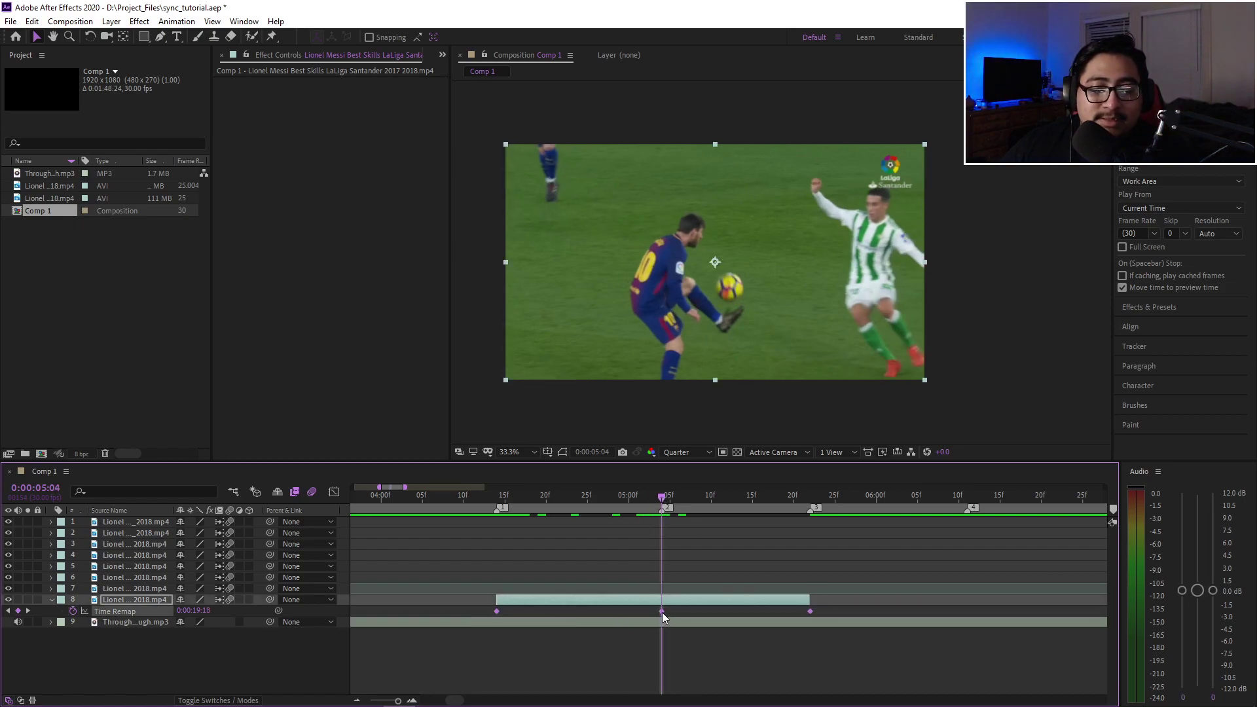
right_click(661, 611)
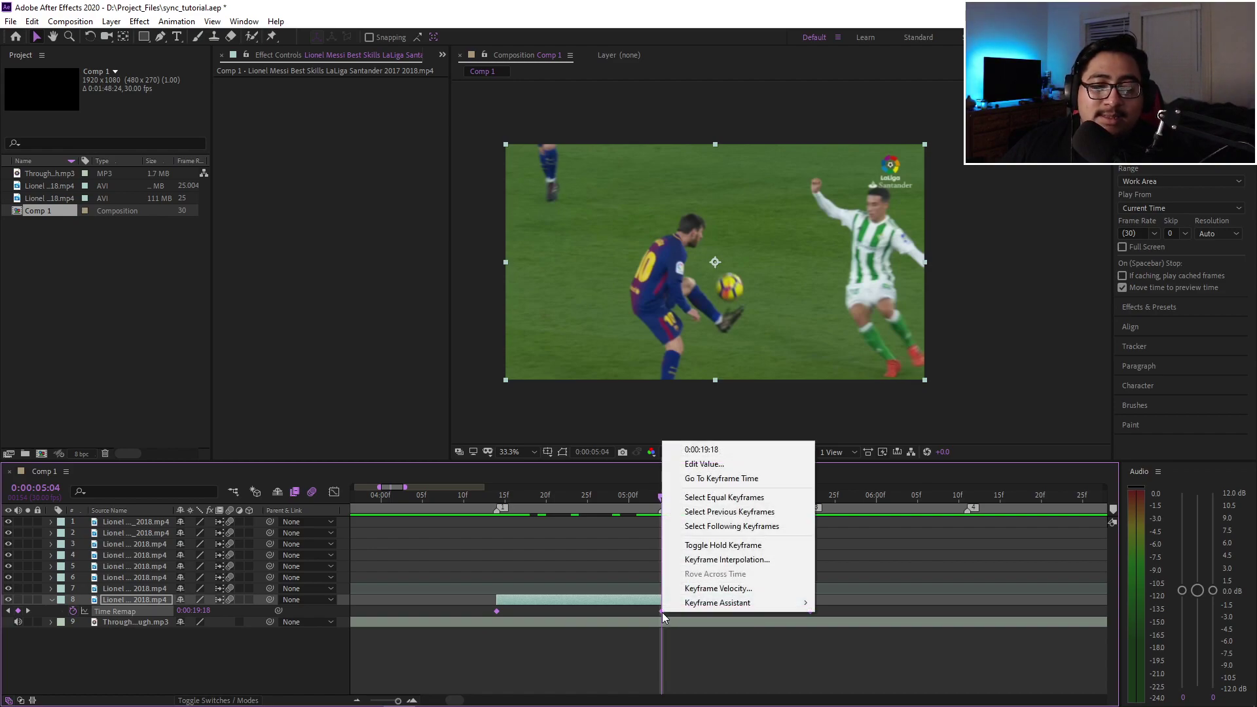
mouse_move(721, 604)
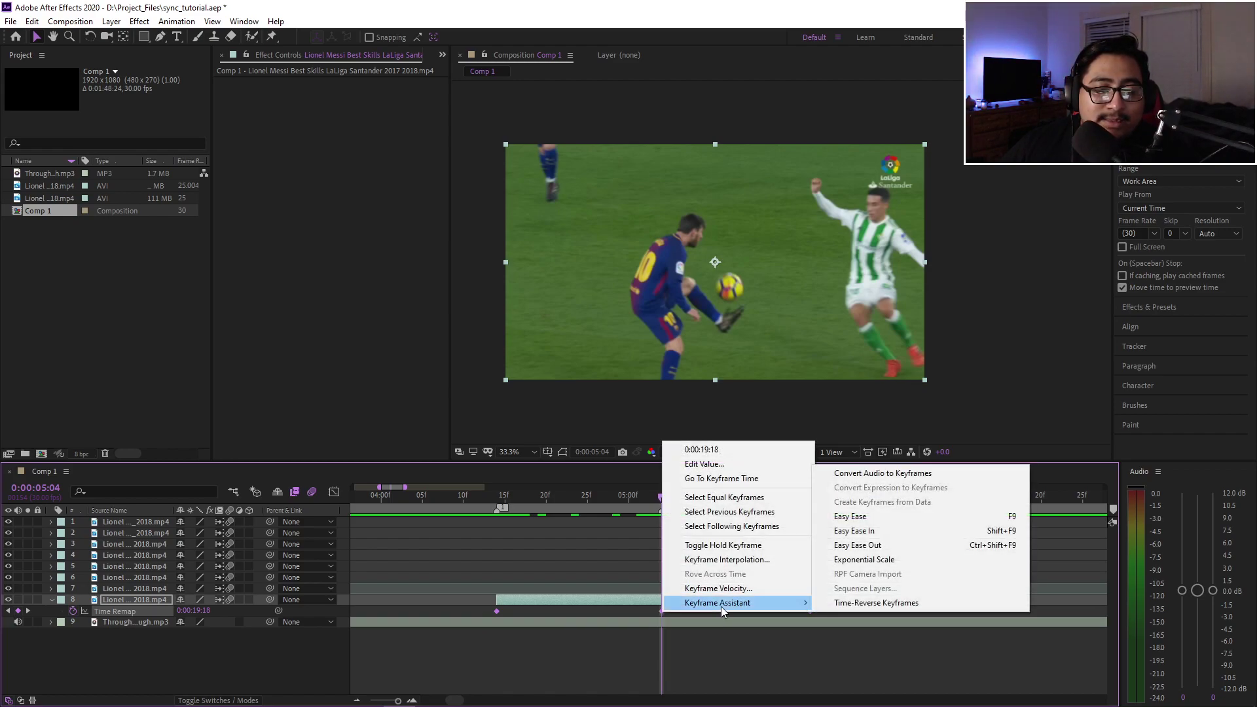
click(850, 516)
click(772, 652)
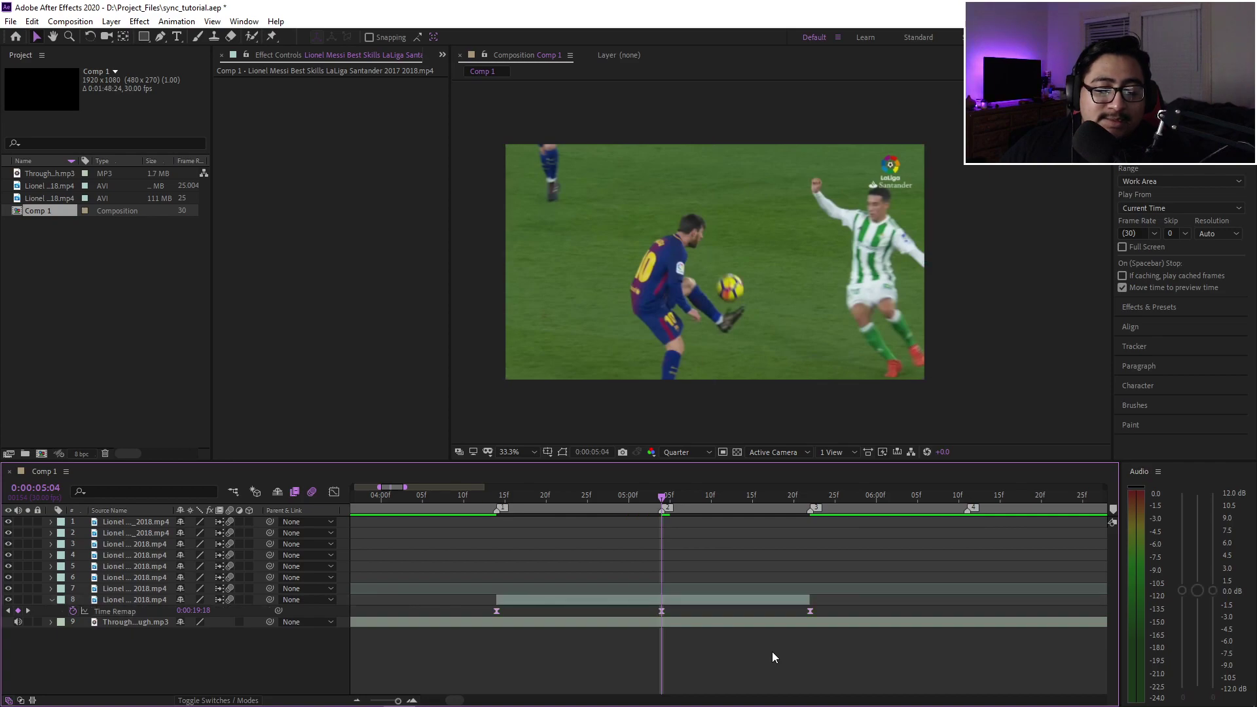
key(ctrl+z)
- Apply Easy Ease to all three Time Remap keyframes on layer 8 and keep them selected
drag(829, 607, 444, 627)
key(F9)
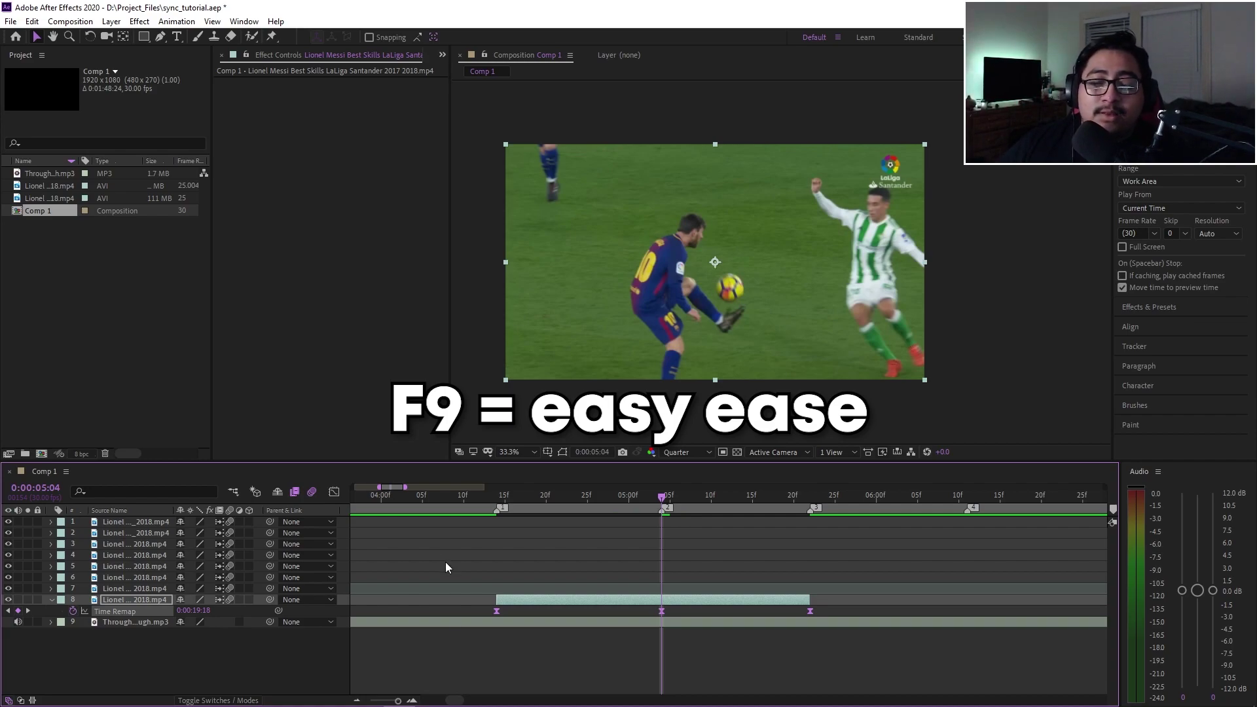
drag(843, 605, 429, 622)
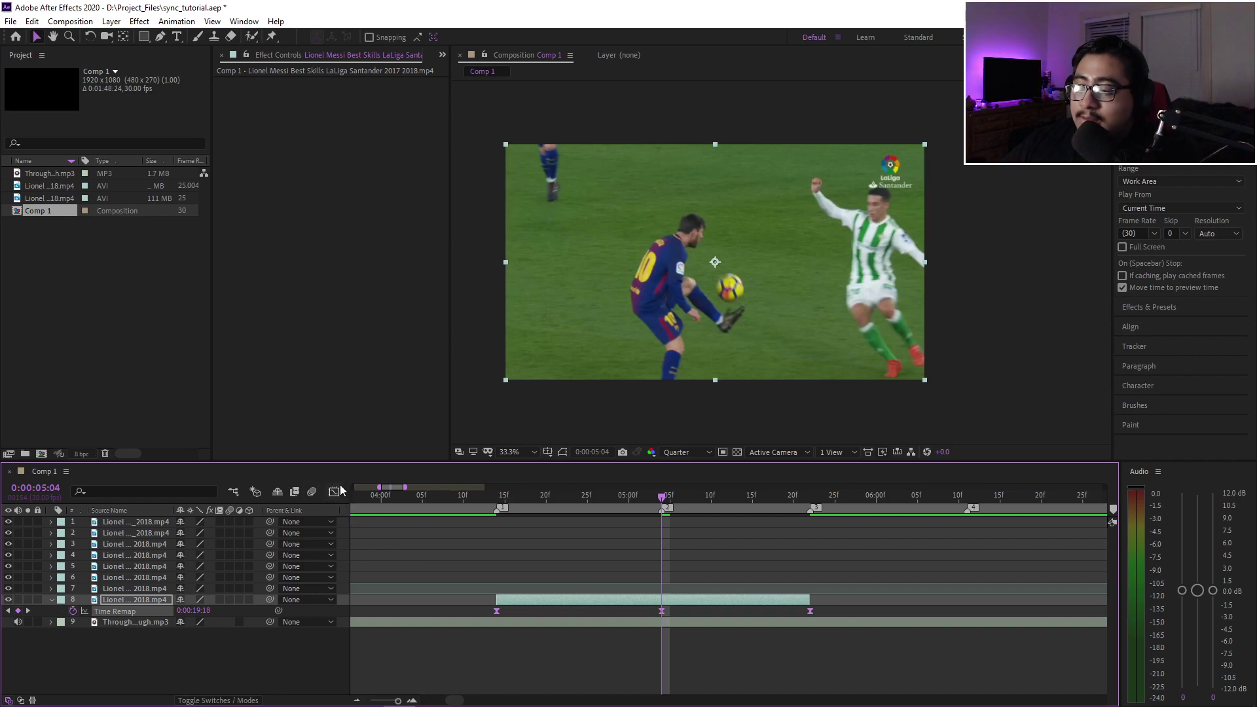
- Open the Graph Editor for layer 8's Time Remap property with Edit Value Graph as the graph type
click(334, 492)
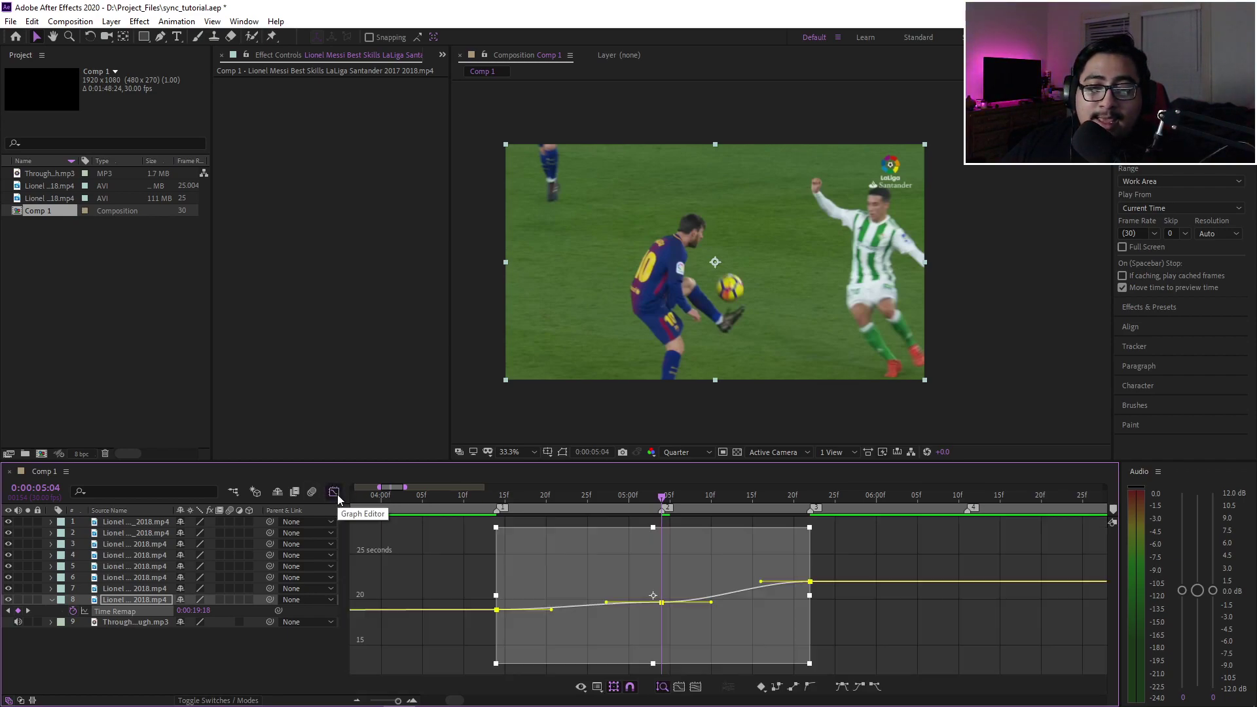
click(462, 584)
right_click(461, 593)
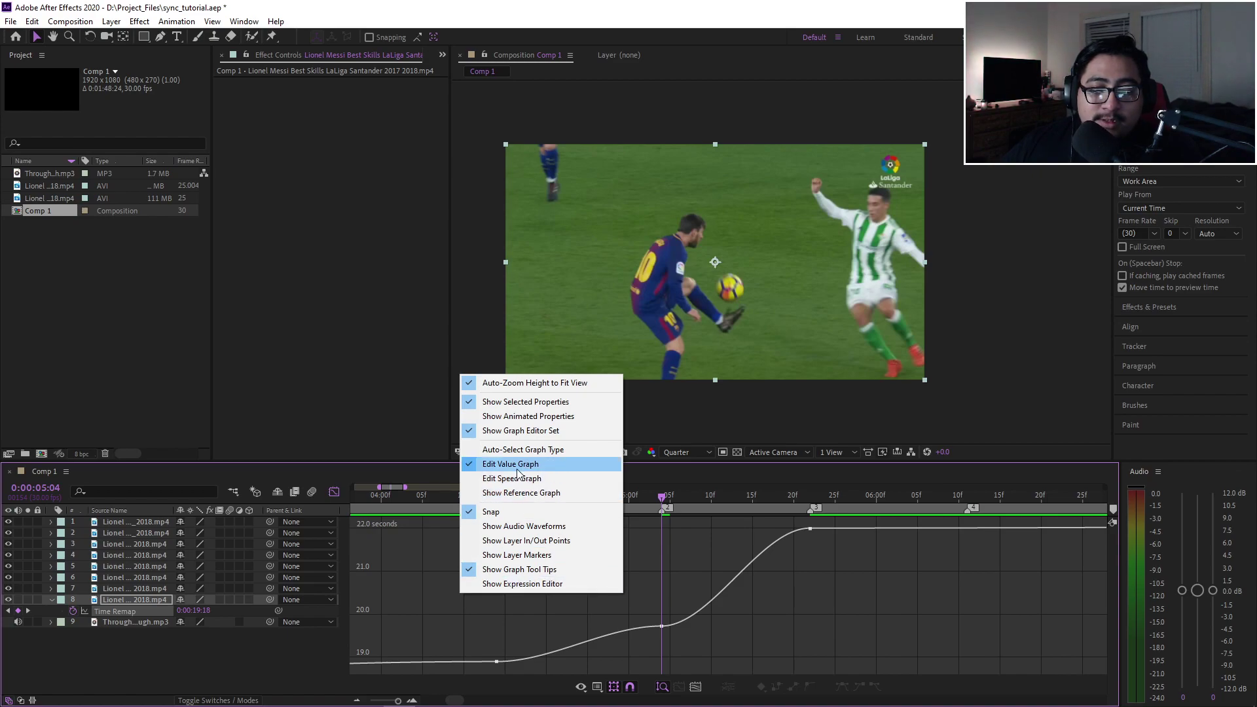
click(517, 470)
- View the Time Remap keyframes in the speed graph, and return to the value graph
right_click(471, 605)
click(530, 490)
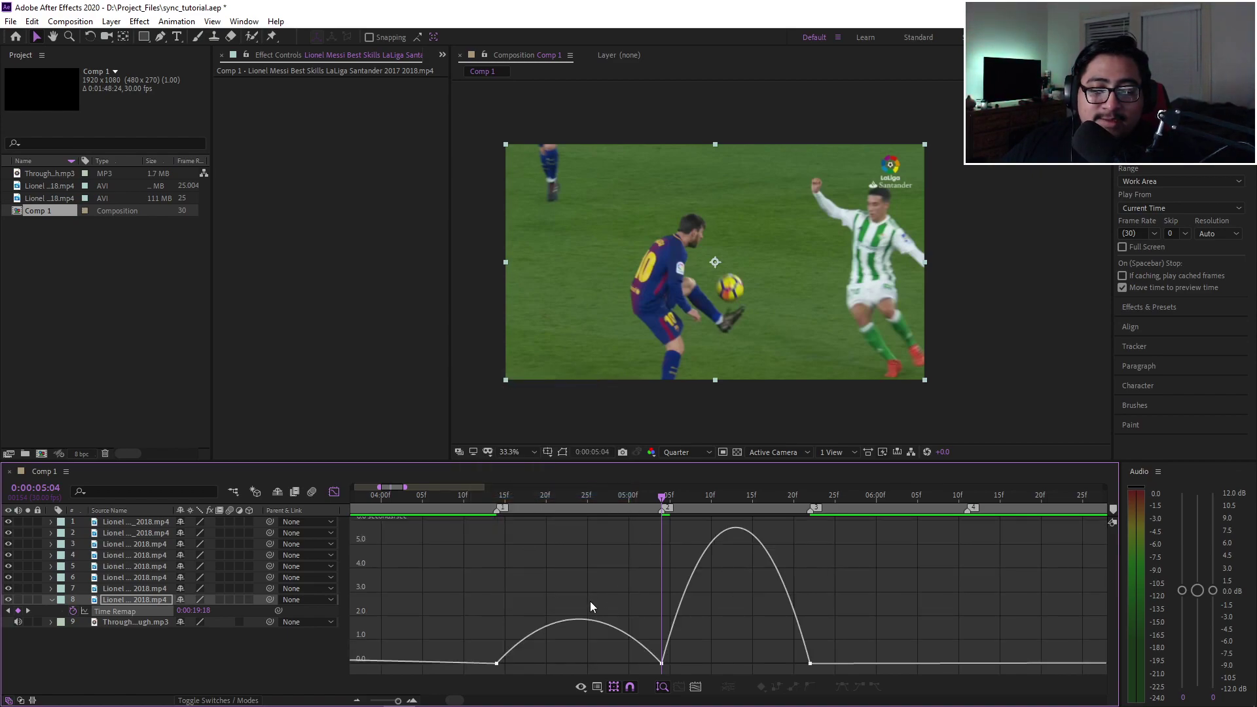
drag(898, 650, 440, 678)
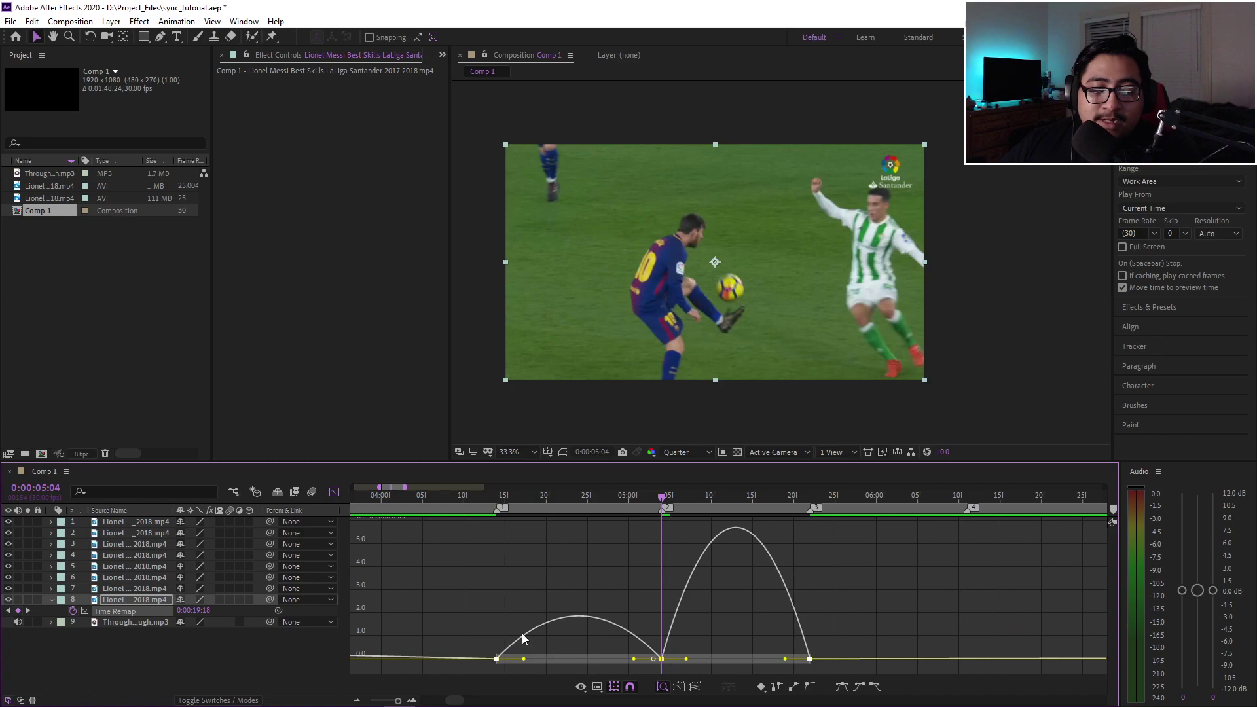
click(922, 595)
right_click(592, 564)
right_click(492, 554)
right_click(922, 571)
right_click(479, 572)
right_click(648, 609)
right_click(923, 600)
right_click(507, 564)
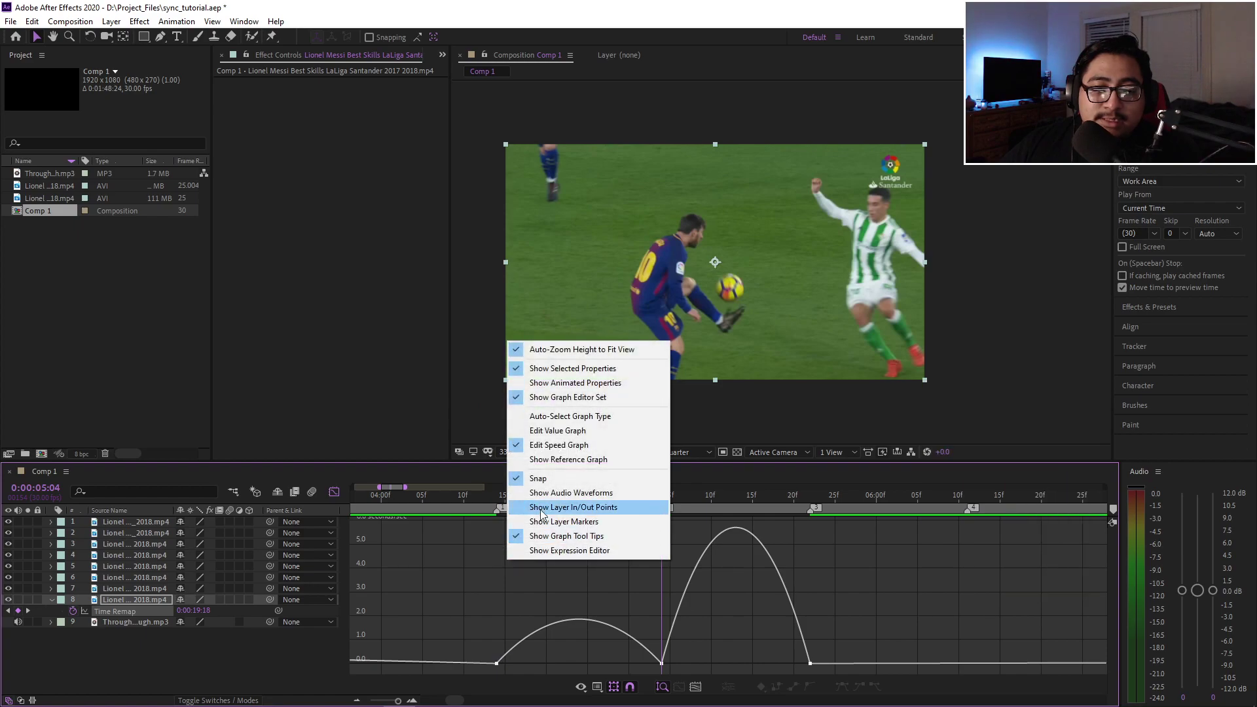
click(555, 430)
- Reshape the Time Remap value curve between markers 1 and 2 with near-vertical handles at both keyframes, flattening the middle around 0:00:04:24
click(505, 645)
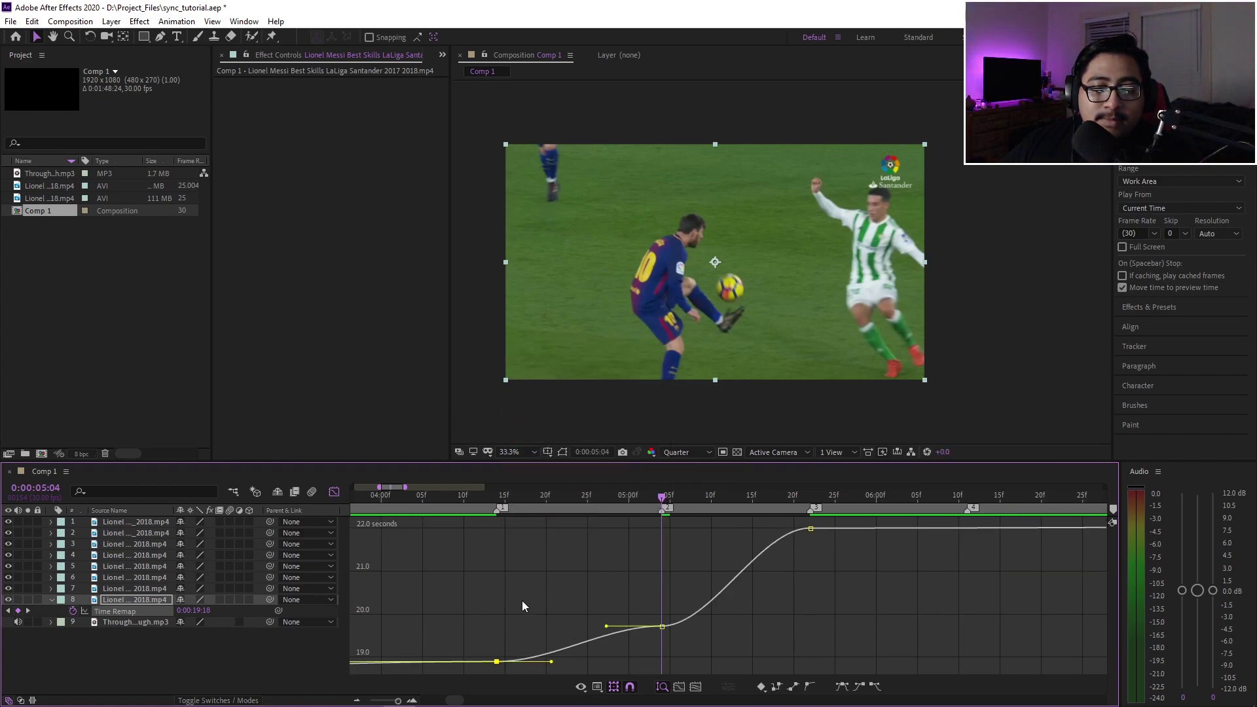
drag(733, 500, 699, 502)
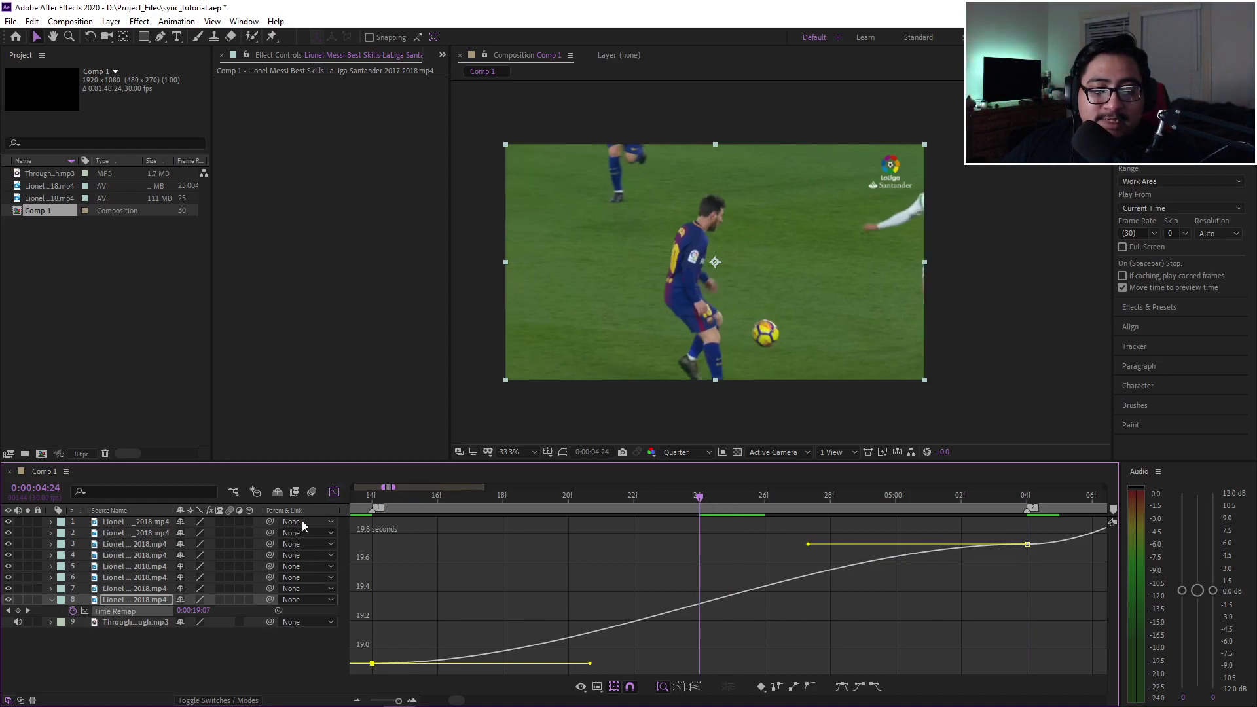
click(334, 493)
drag(360, 611, 1051, 607)
scroll(1000, 610, down, 1)
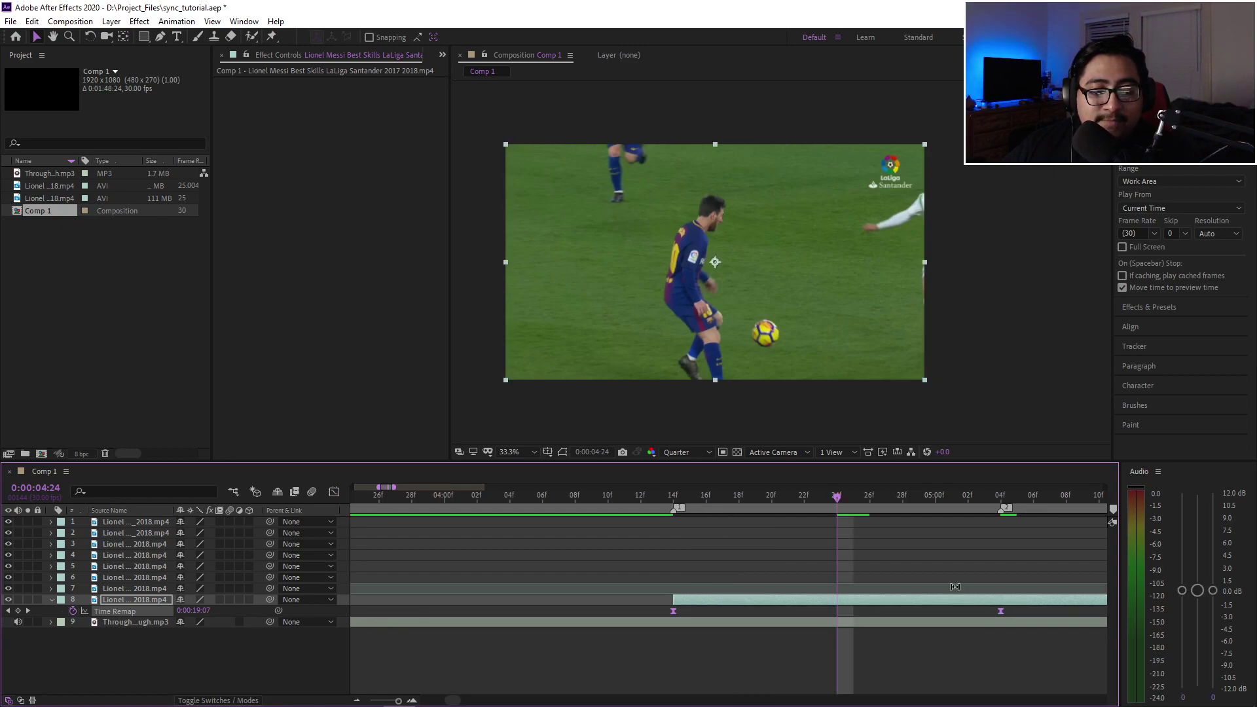
scroll(452, 501, right, 2)
click(334, 492)
key(equal)
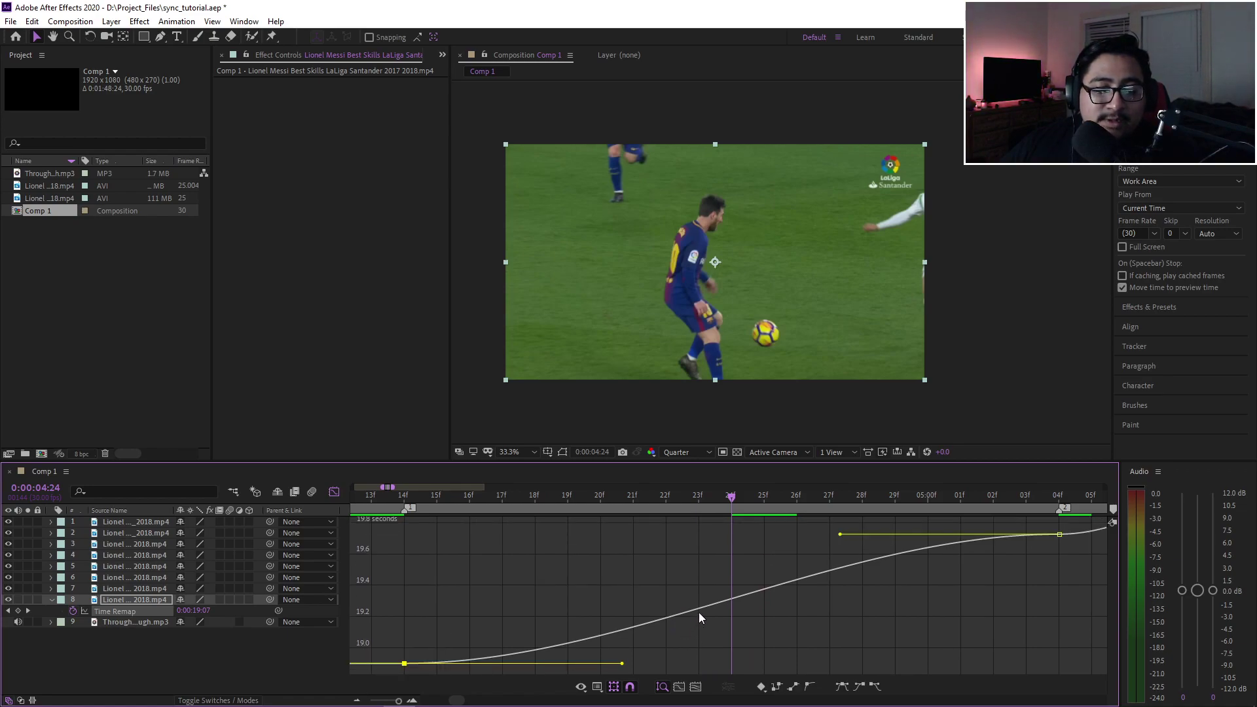
drag(622, 665, 375, 548)
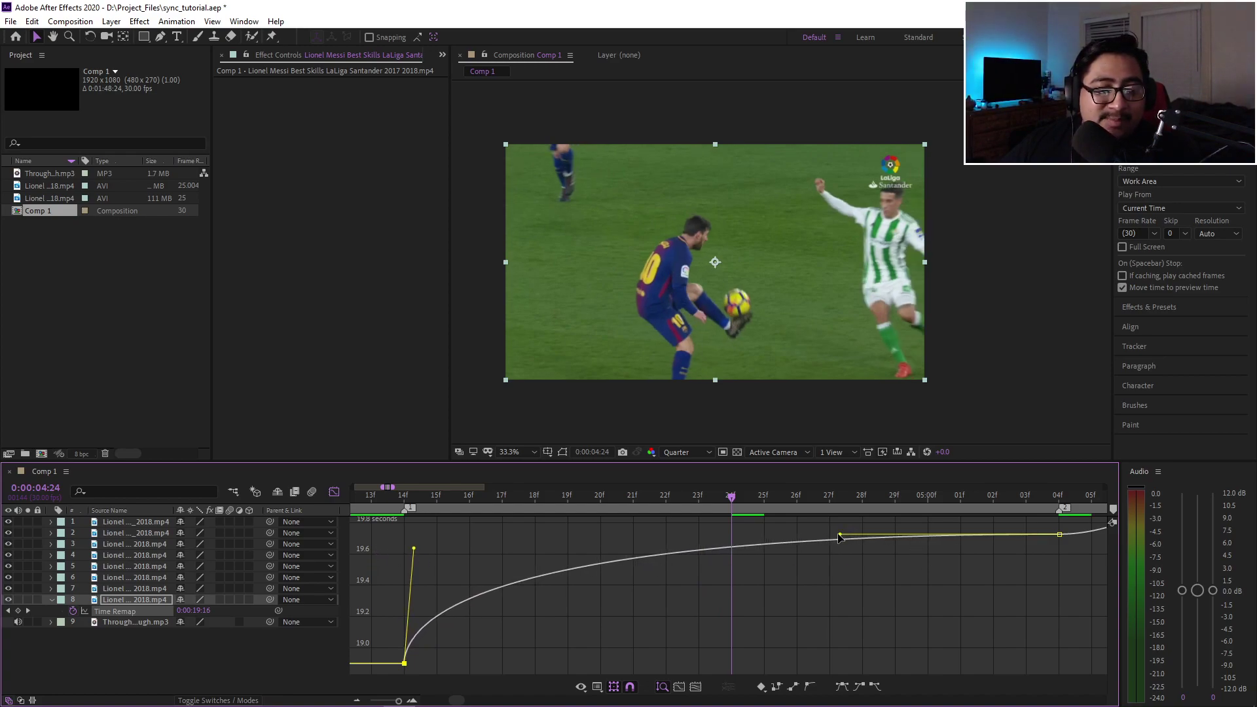
drag(841, 538, 1102, 655)
- Reshape the value curve between markers 2 and 3 with near-vertical handles at both keyframes, flattening the middle around 0:00:05:13
scroll(859, 576, down, 3)
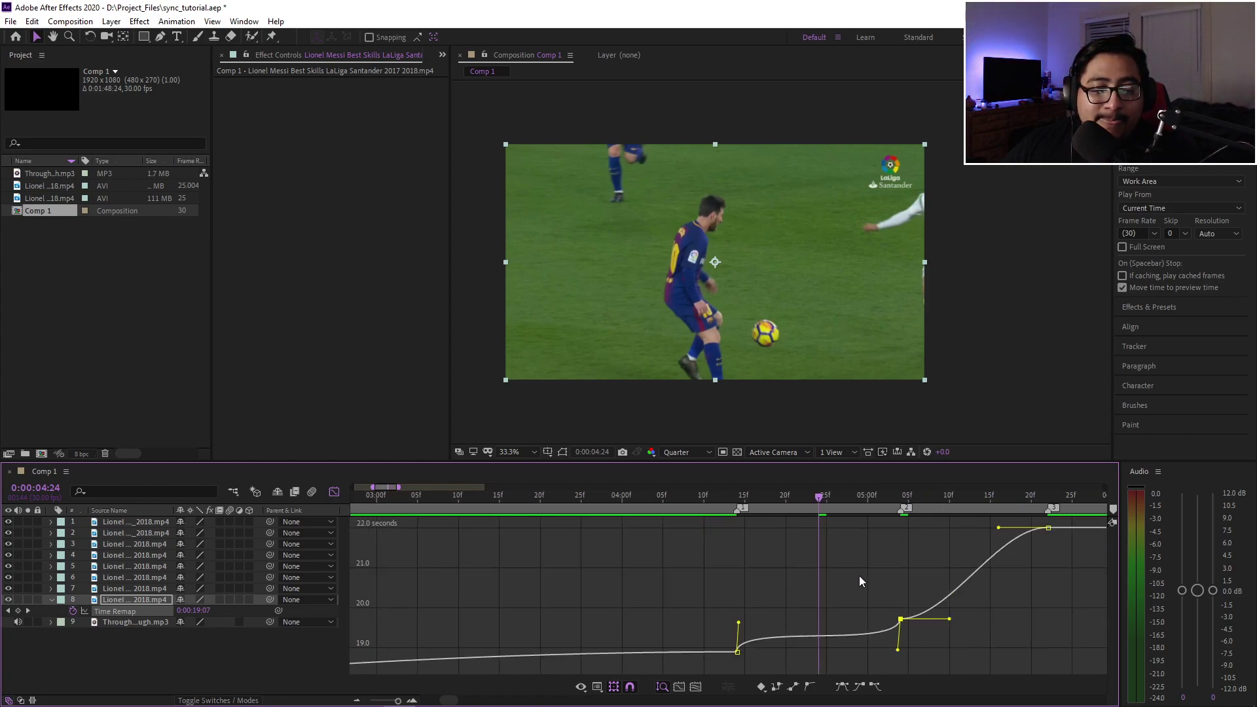
key(k)
scroll(835, 579, up, 5)
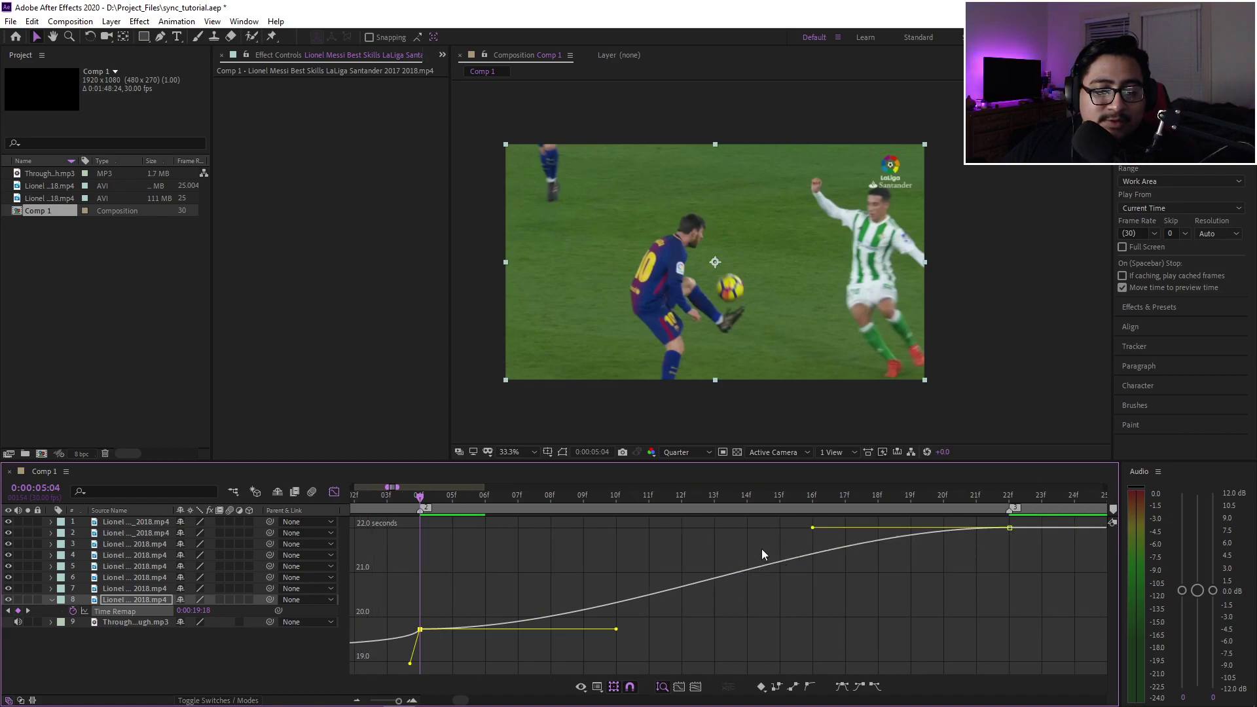
click(709, 495)
drag(615, 633, 363, 539)
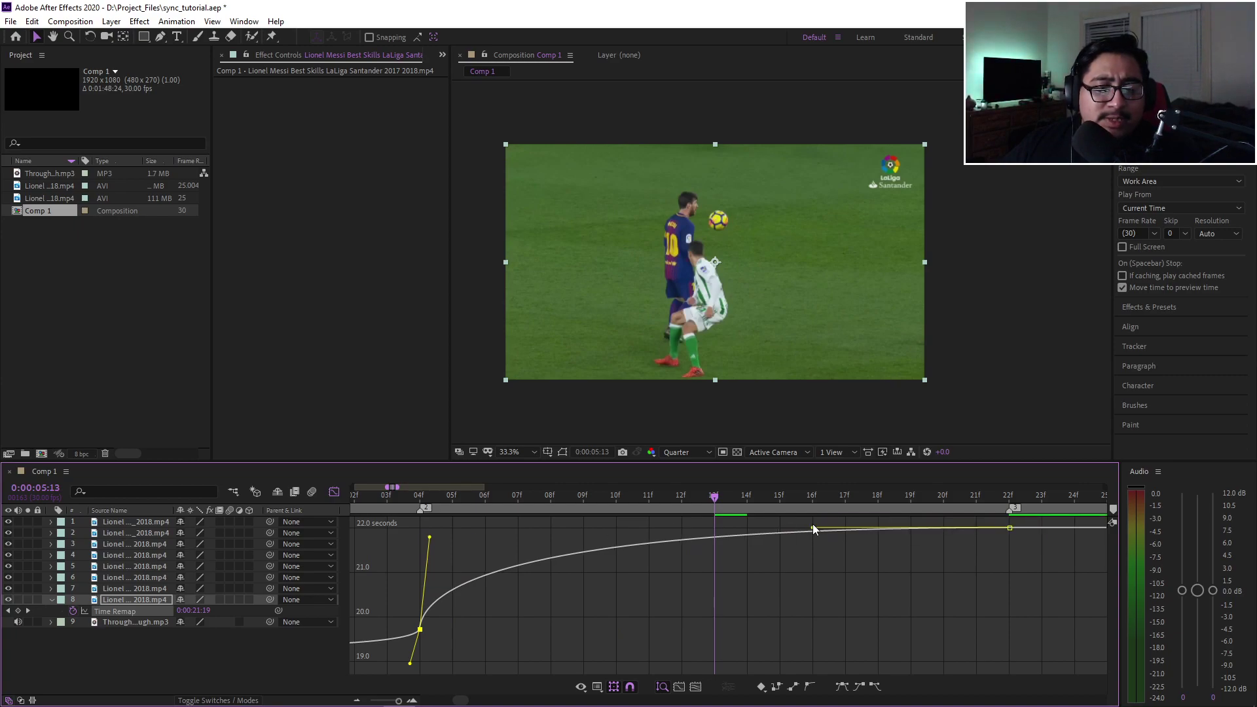
drag(812, 529, 1090, 639)
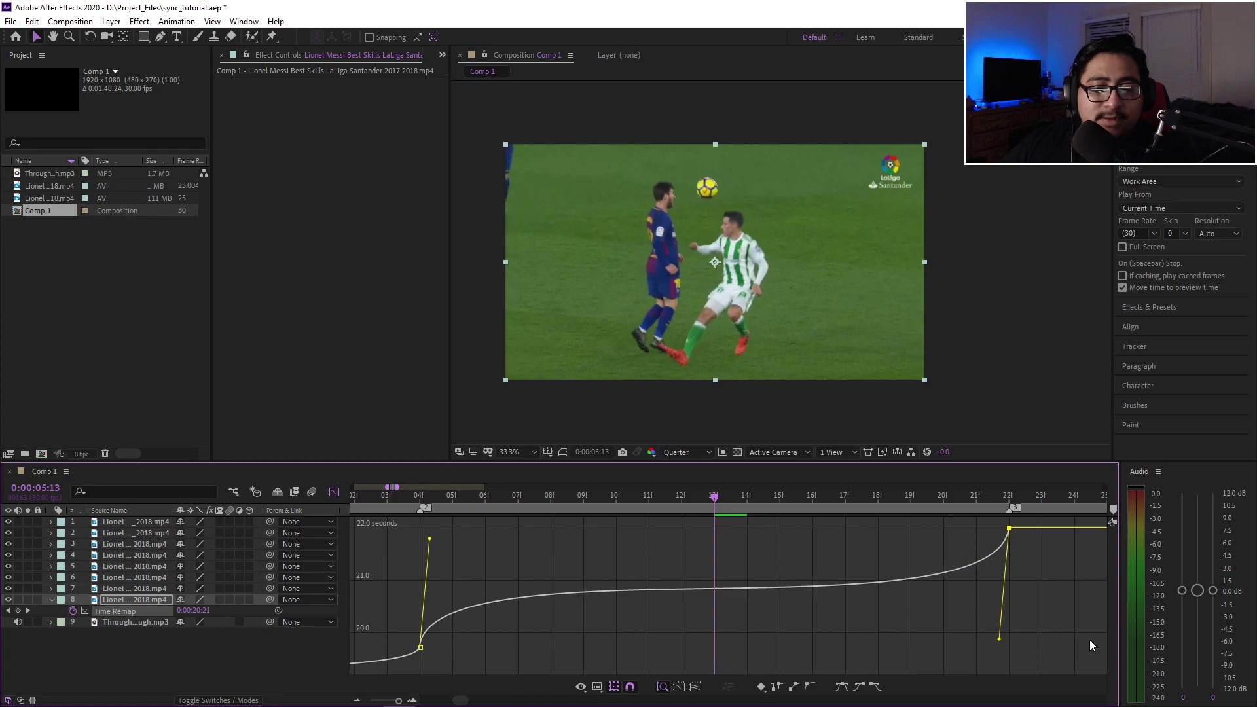
- Examine the shape of layer 8's Time Remap value curve across the three markers and close the Graph Editor
click(333, 492)
scroll(742, 575, left, 2)
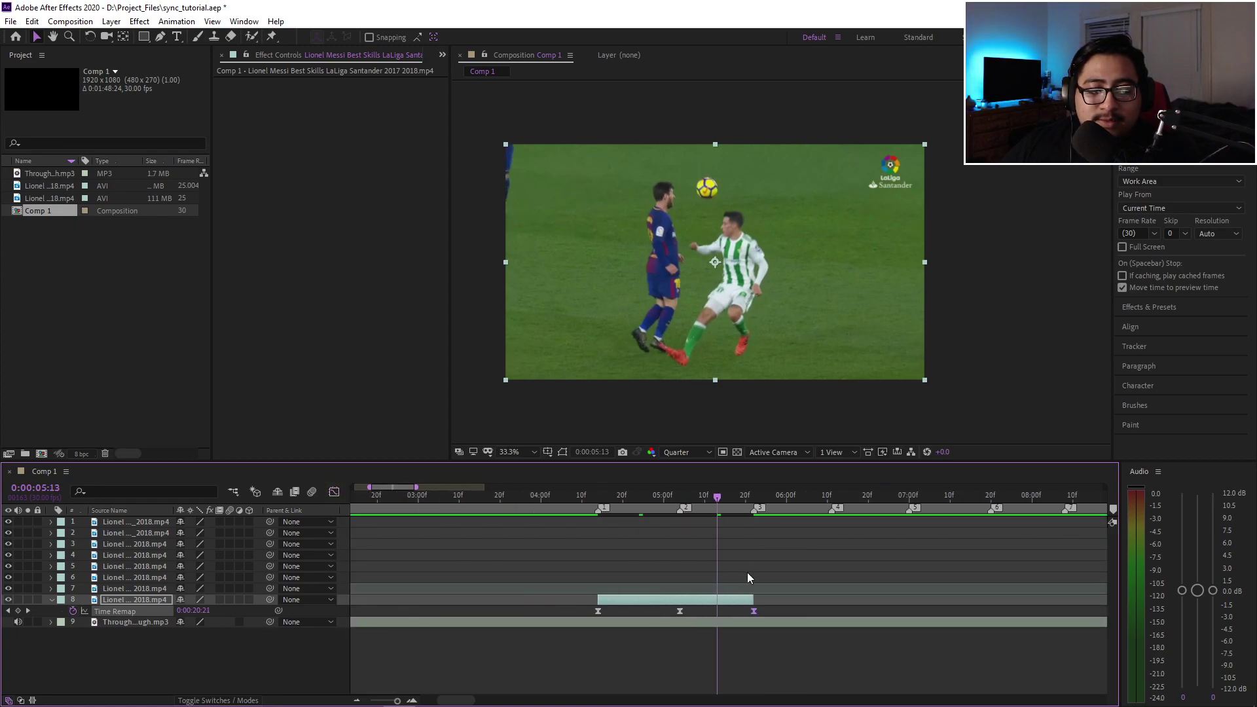
scroll(680, 568, right, 3)
click(334, 492)
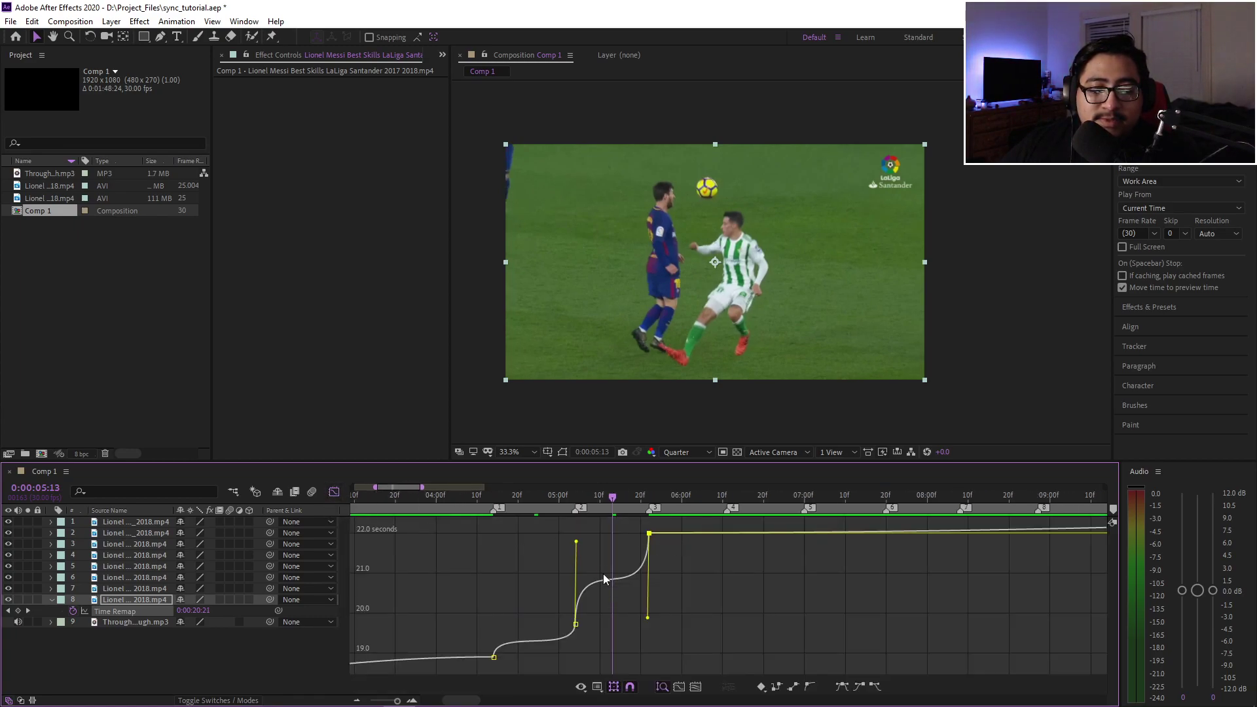
click(574, 624)
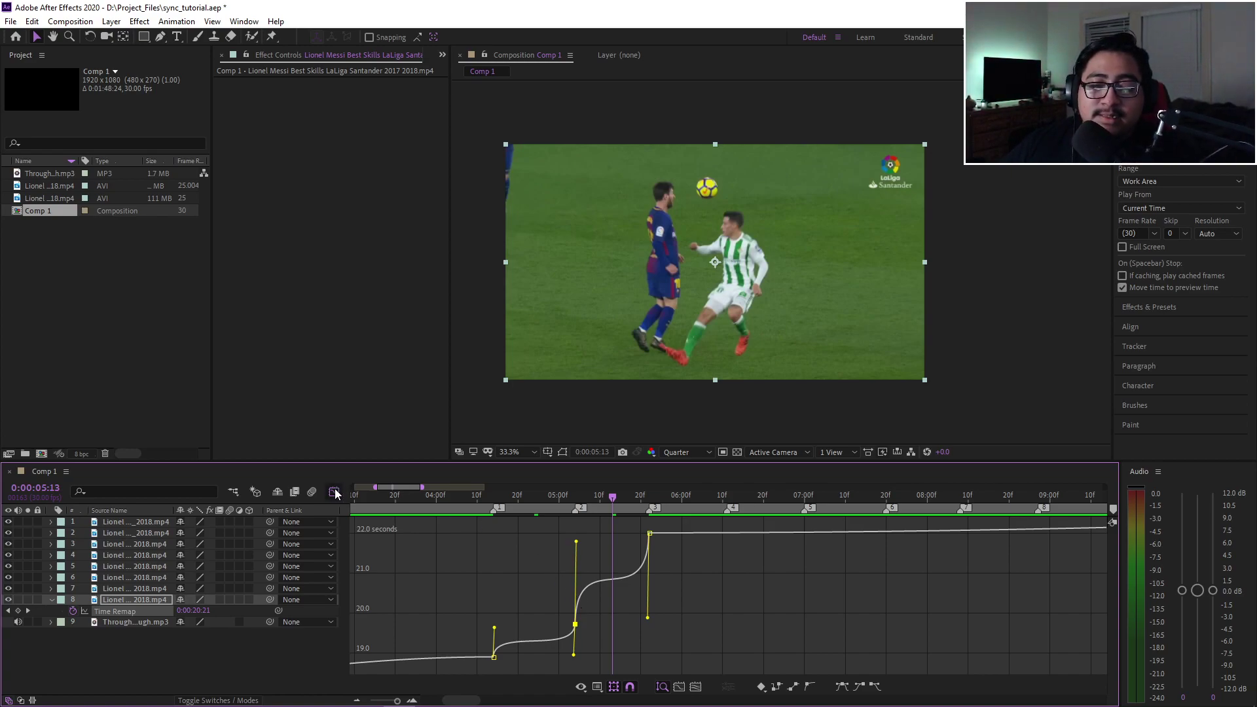
click(716, 583)
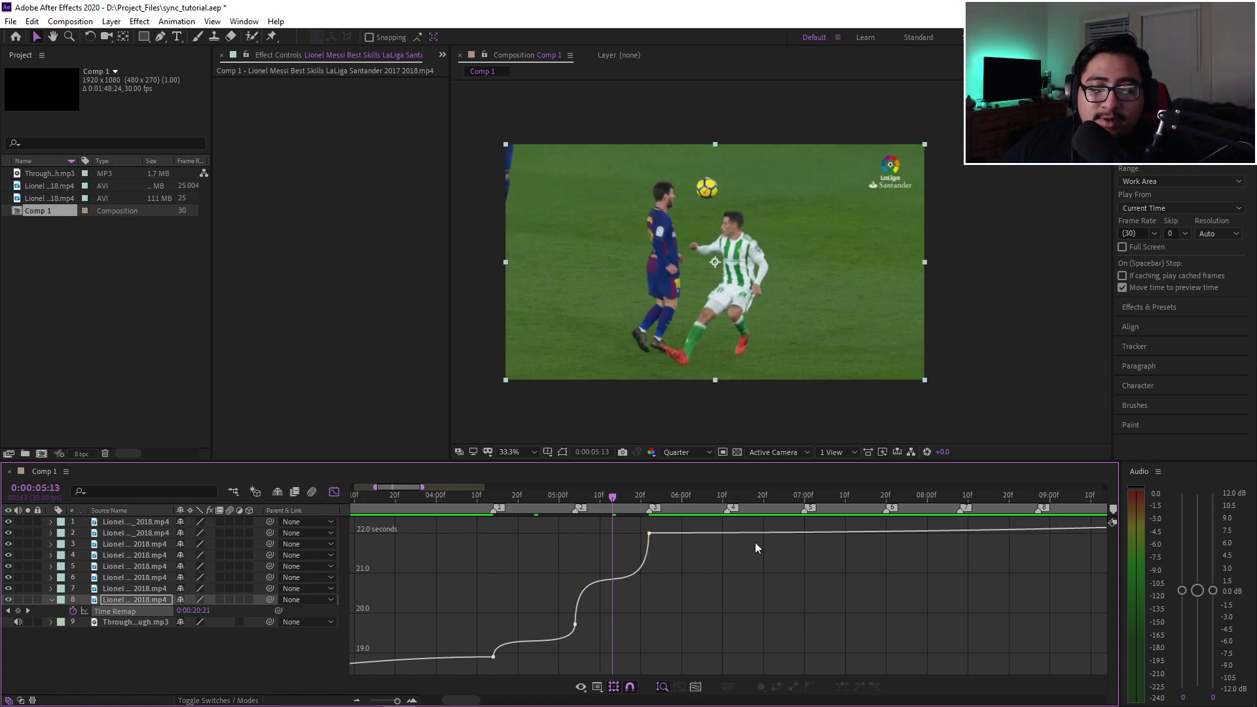
click(335, 491)
- Go to marker 2 at 0:00:05:04 and enable motion blur and frame blending on layer 8
key(equal)
click(654, 496)
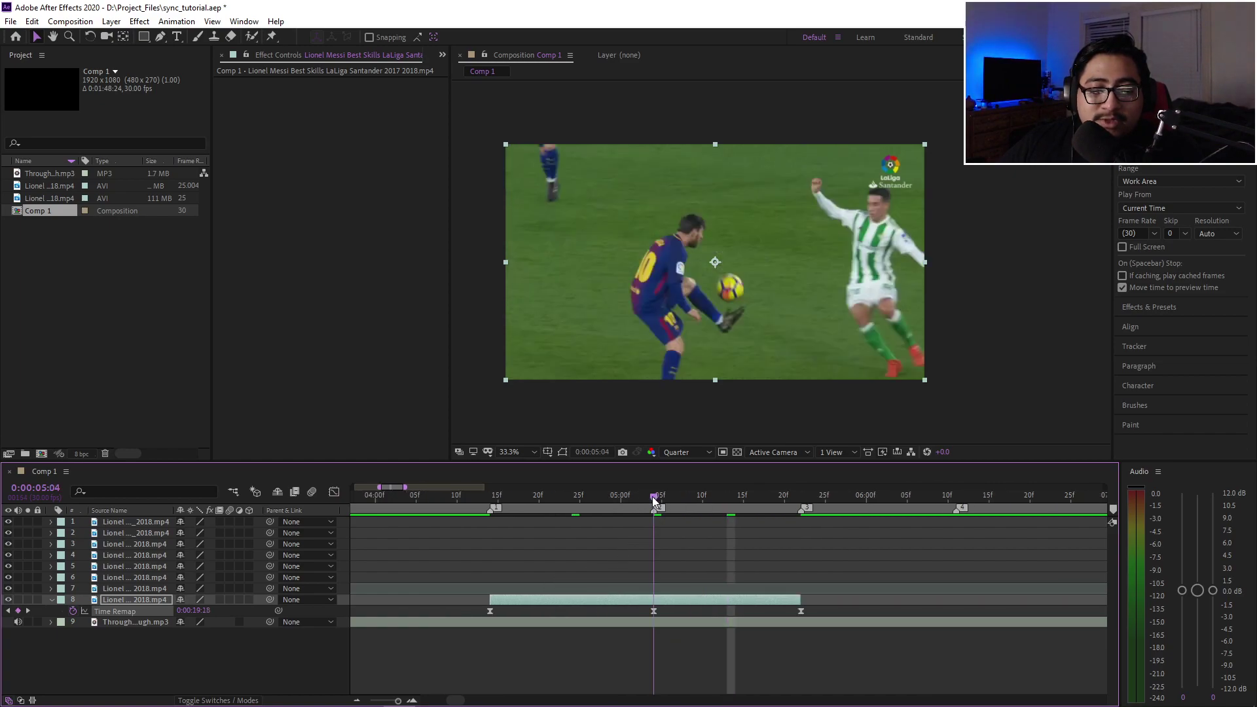
click(654, 610)
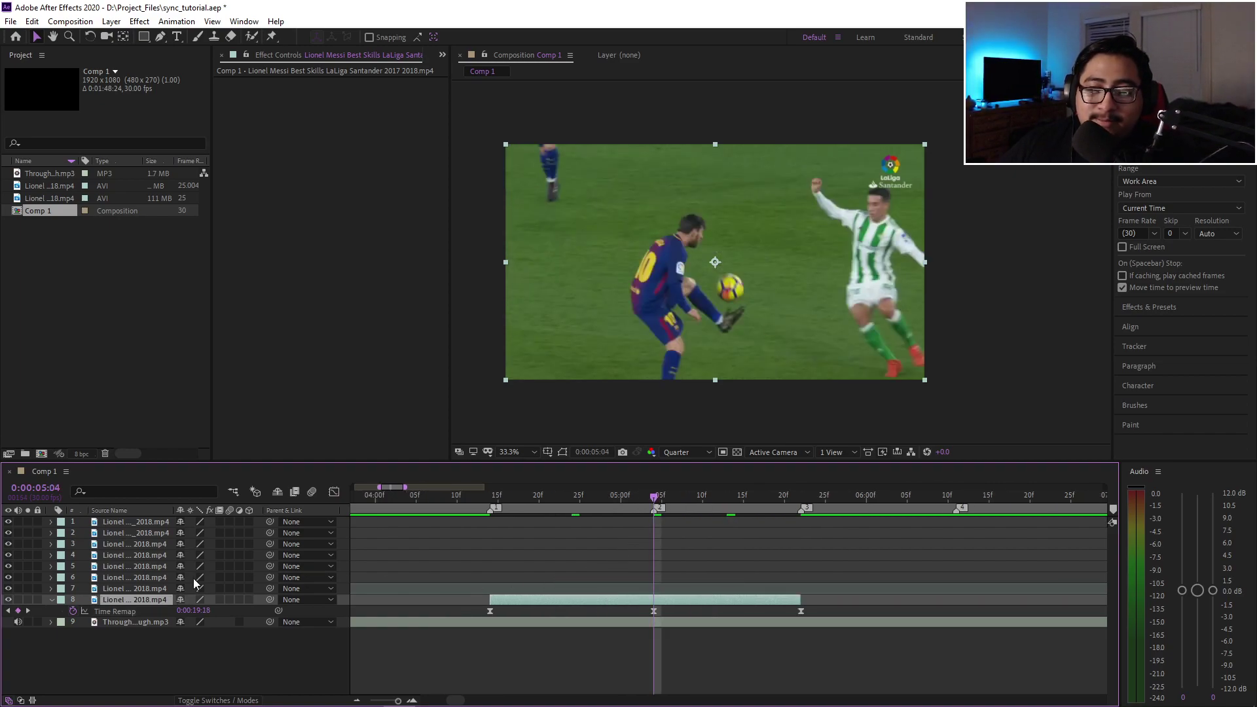
click(228, 600)
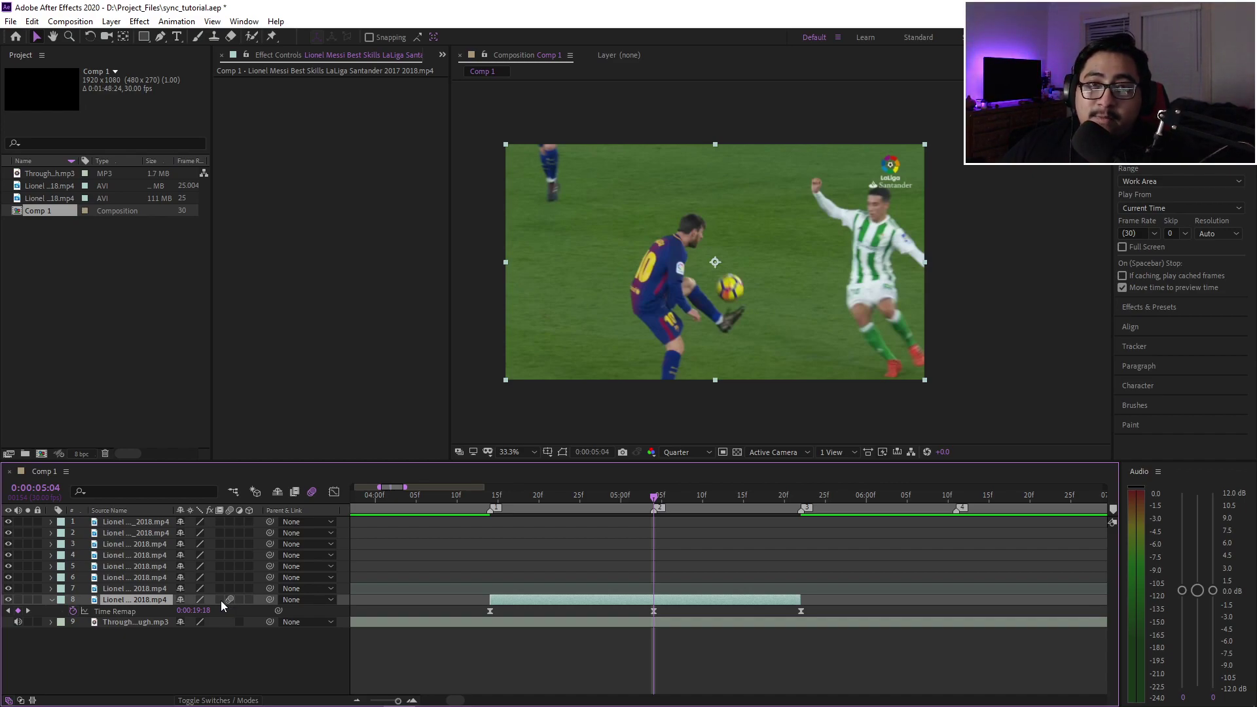
click(220, 599)
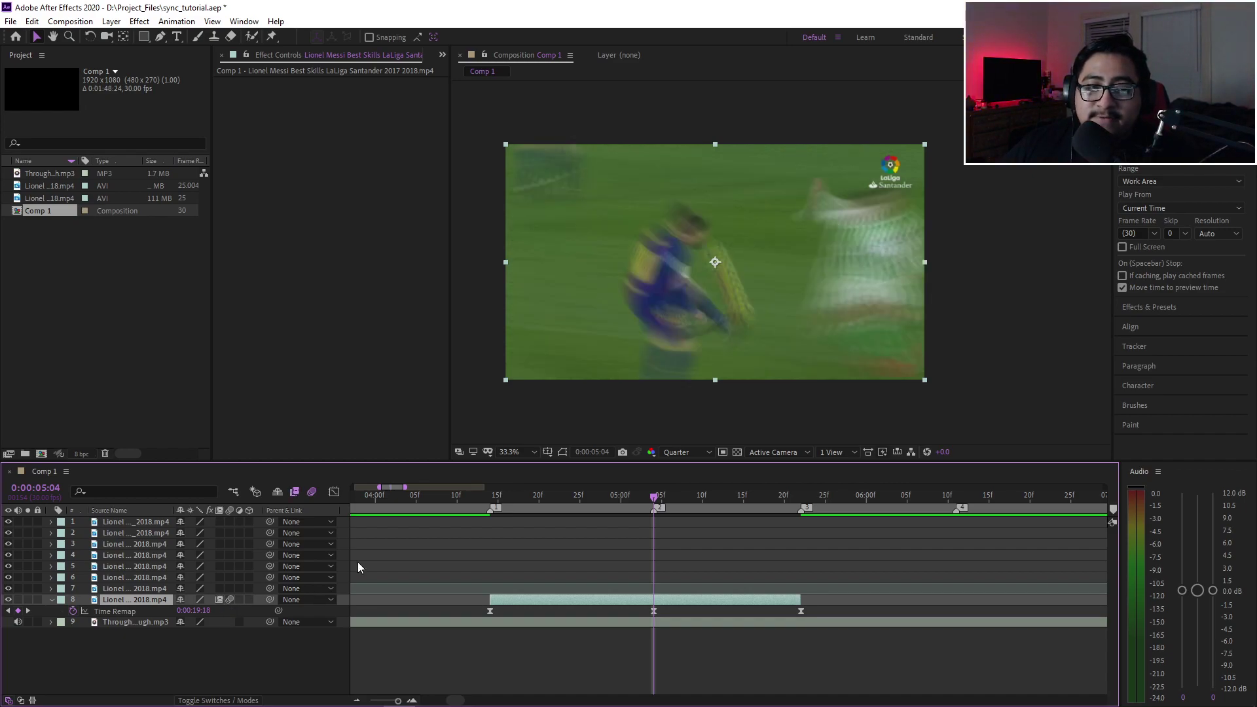
- Cycle through layer 8's frame blending modes and leave it on Pixel Motion
click(222, 600)
scroll(635, 600, right, 1)
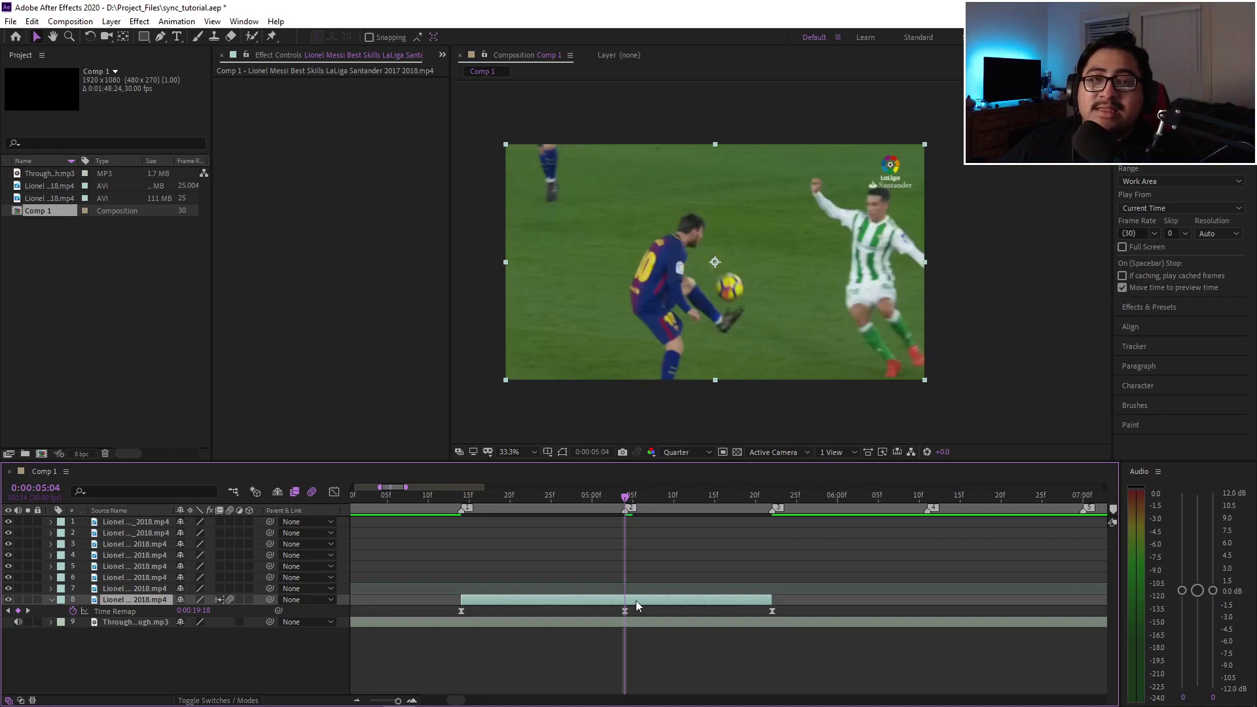
click(218, 600)
click(220, 600)
click(219, 600)
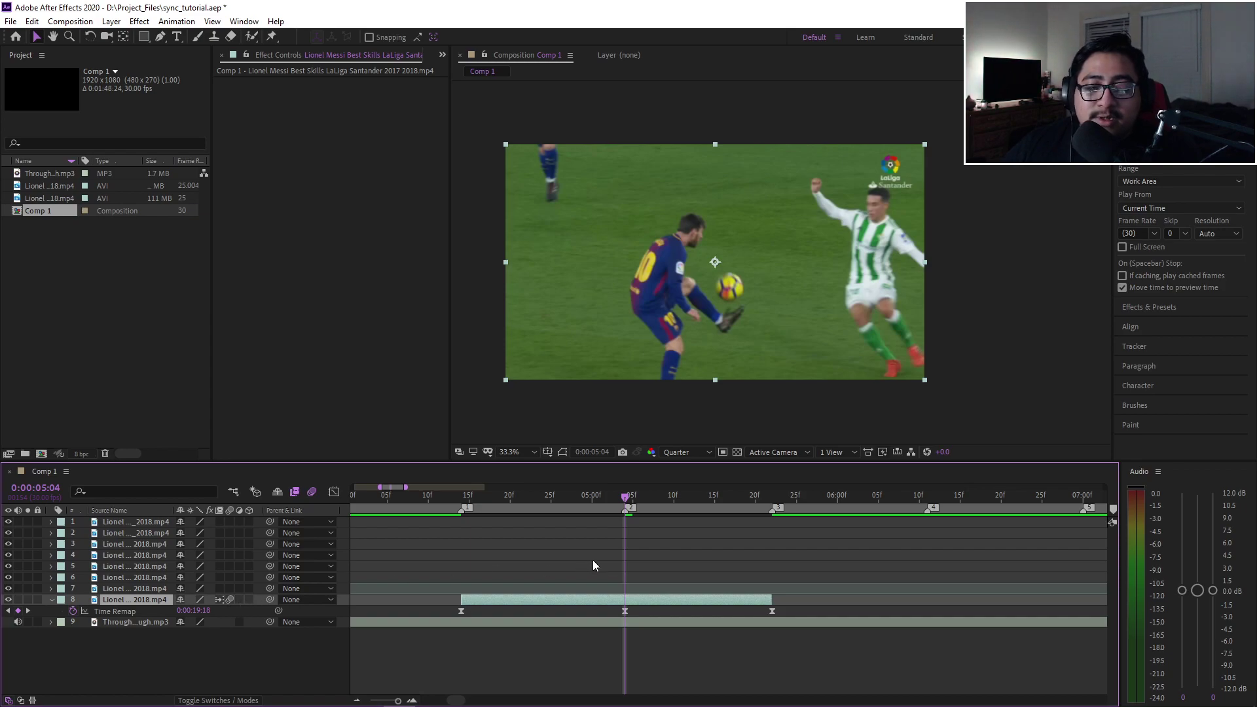
- Deselect layer 8 and move the current time to 0:00:01:29, ahead of marker 1
scroll(589, 556, down, 3)
drag(512, 498, 422, 509)
scroll(573, 533, down, 3)
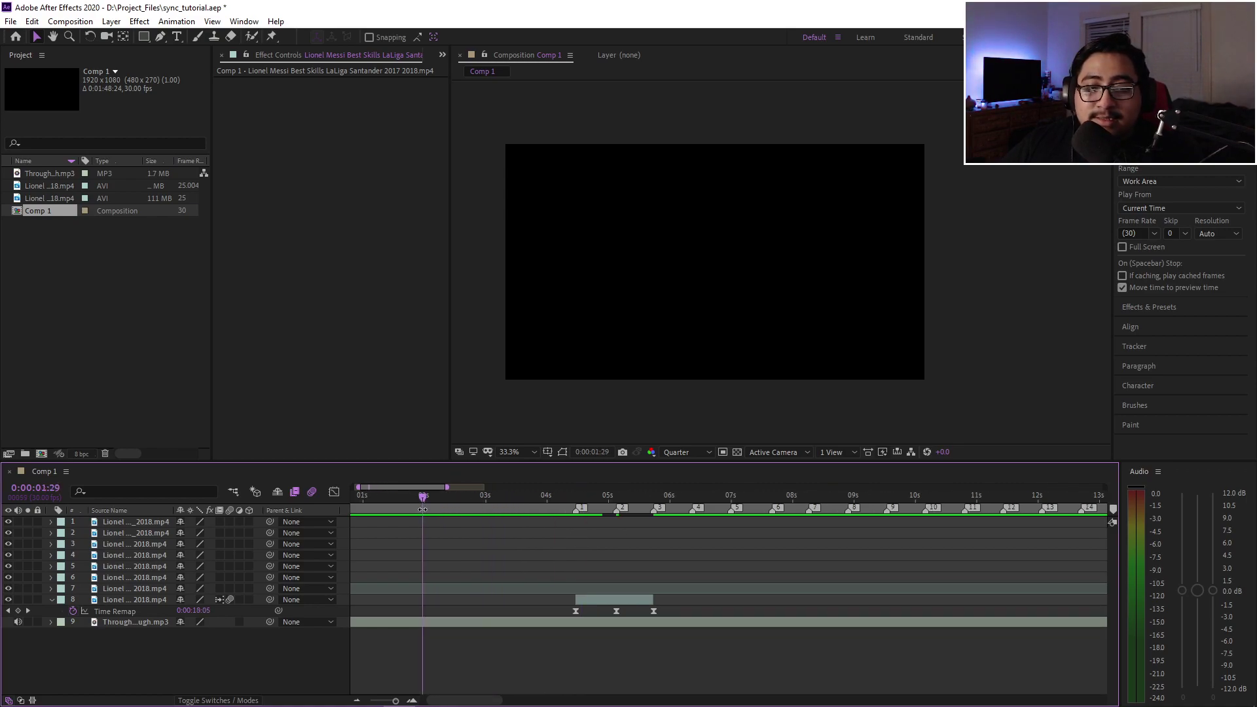
- Preview layer 8's retimed clip against the music and stop at marker 2 at 0:00:05:04
key(space)
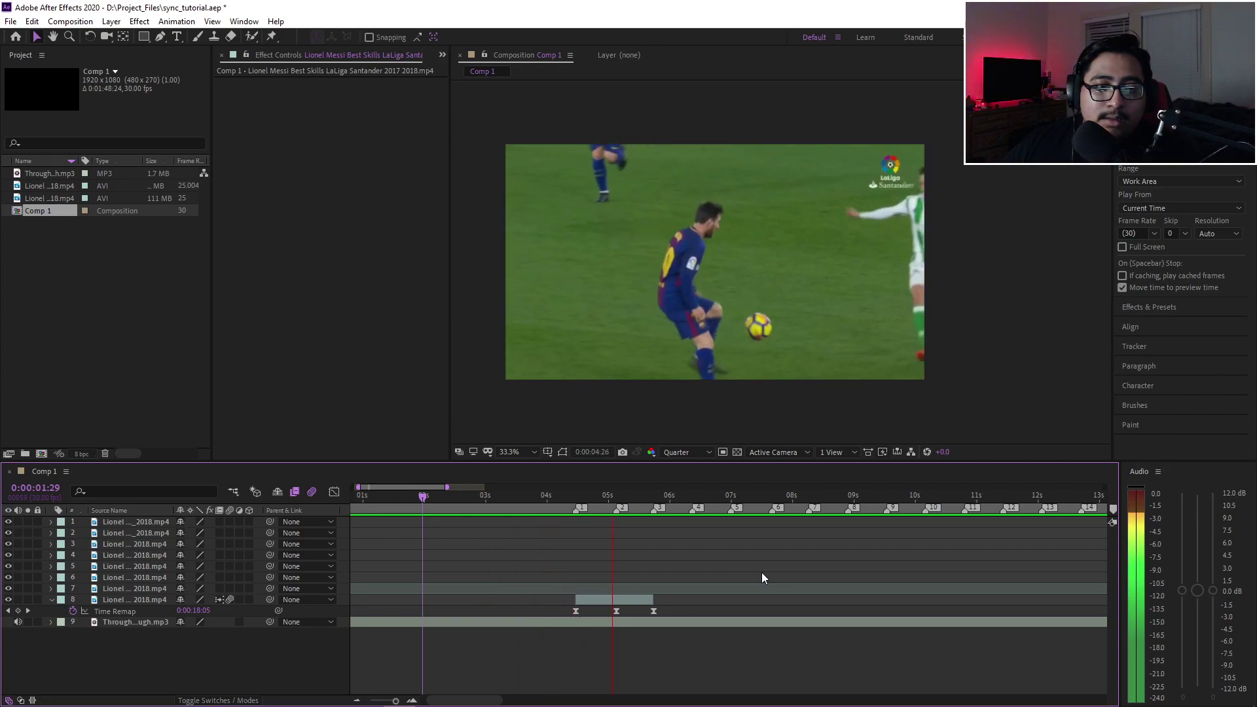
key(space)
drag(598, 504, 650, 505)
scroll(610, 534, up, 2)
scroll(700, 607, down, 3)
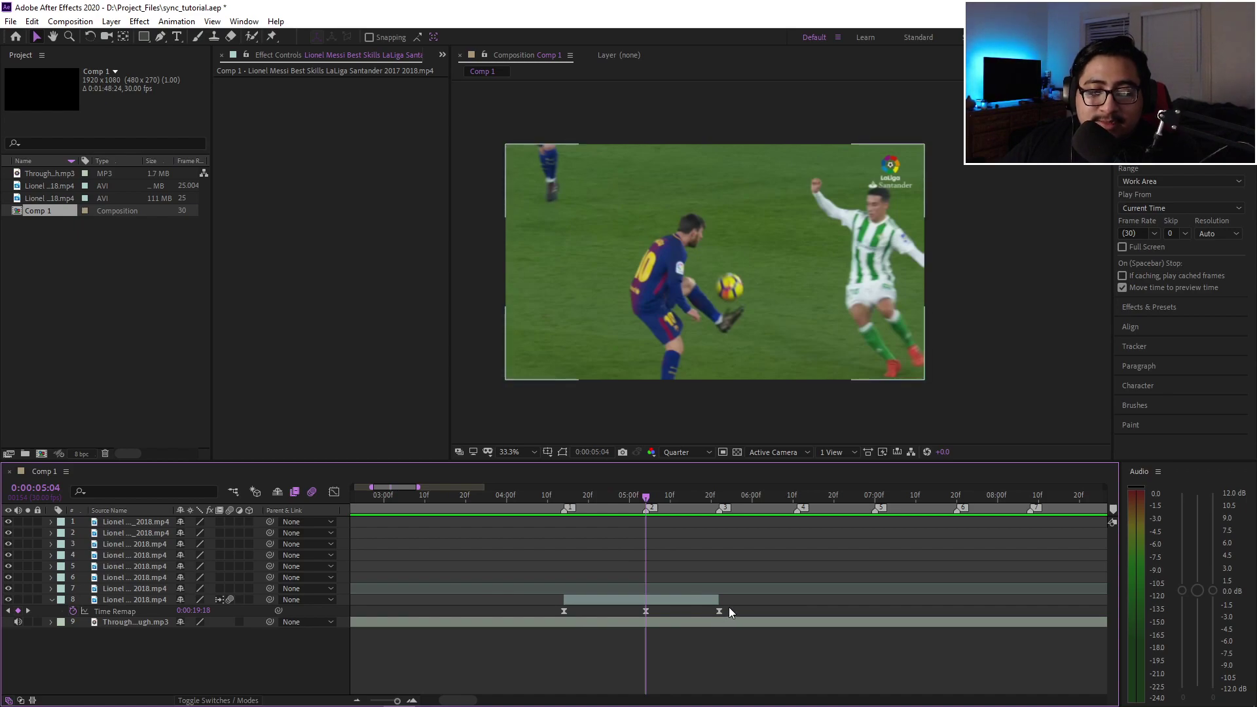
- Select layer 8's three Time Remap keyframes, view their value curve and close the Graph Editor
drag(729, 607, 513, 613)
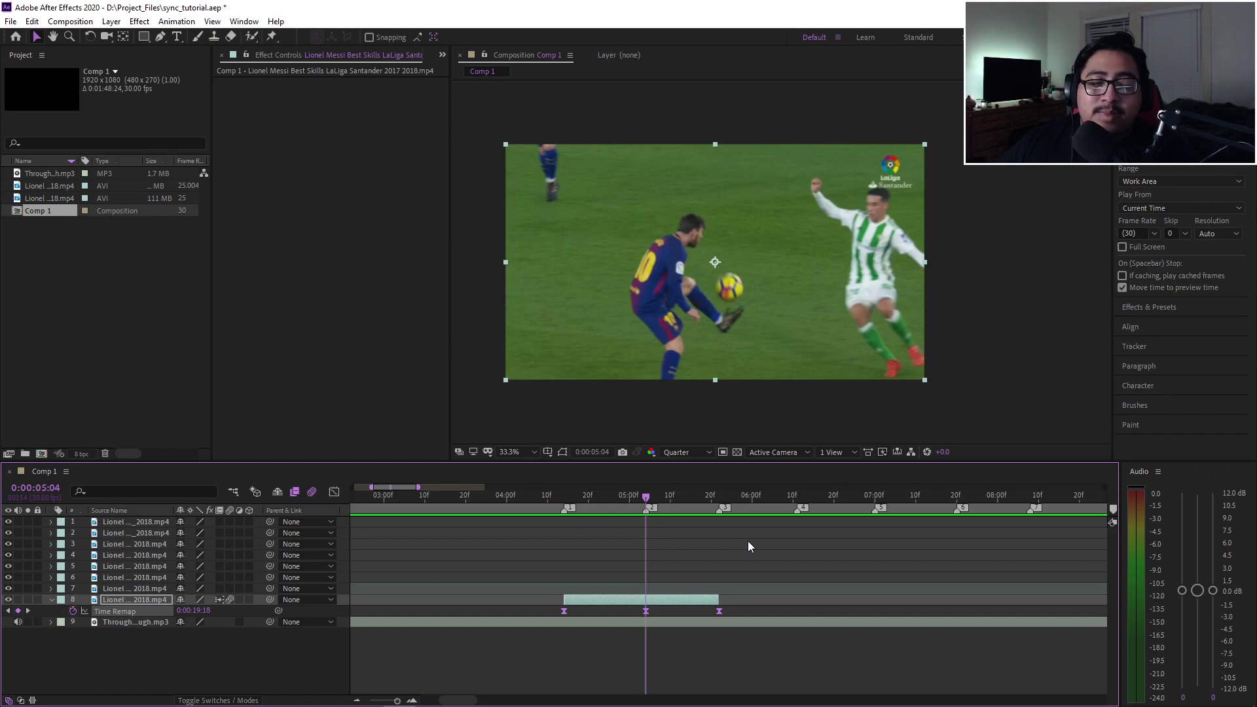
drag(734, 607, 508, 624)
drag(752, 644, 557, 604)
click(334, 491)
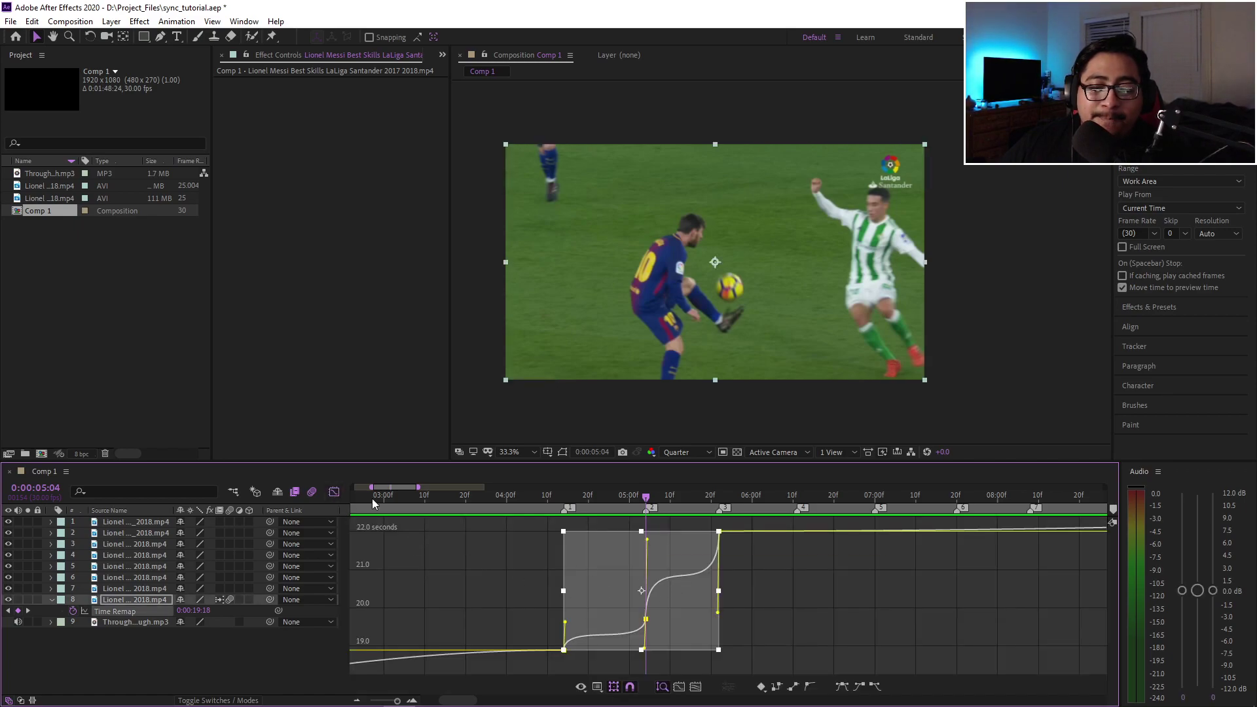
click(333, 491)
click(731, 667)
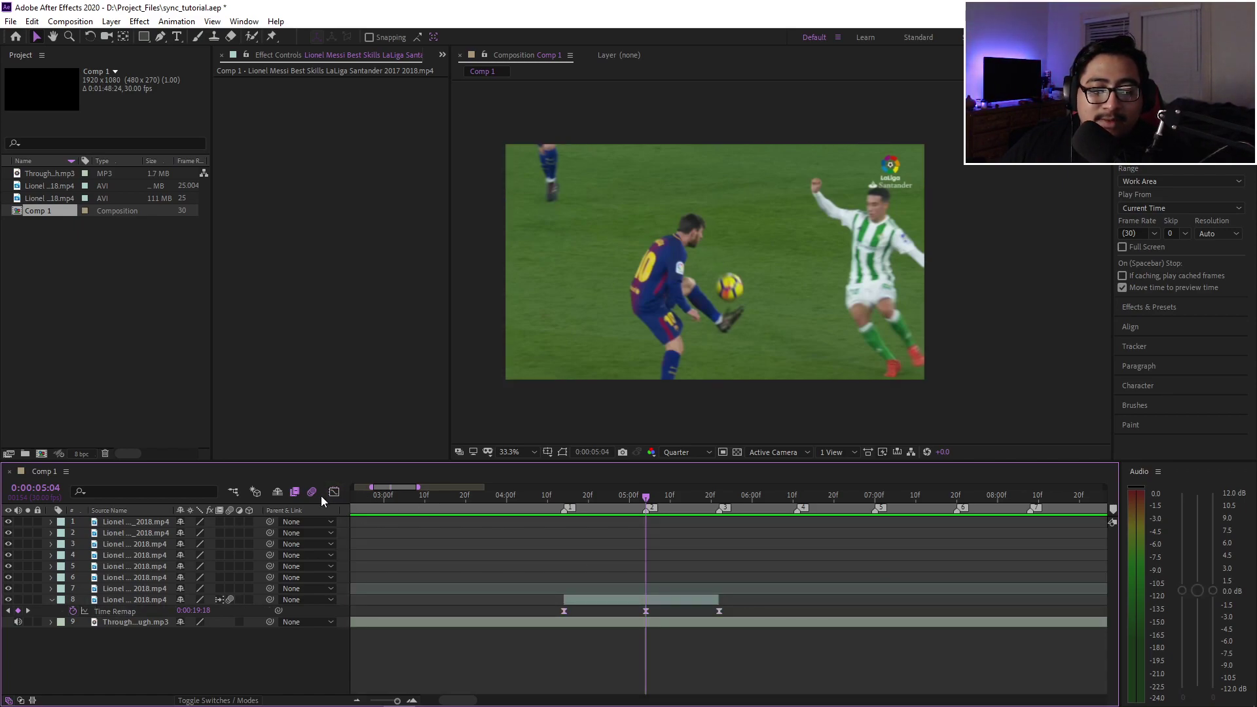
- Reset layer 8's three Time Remap keyframes to default Easy Ease and show their value curve
drag(744, 603, 496, 615)
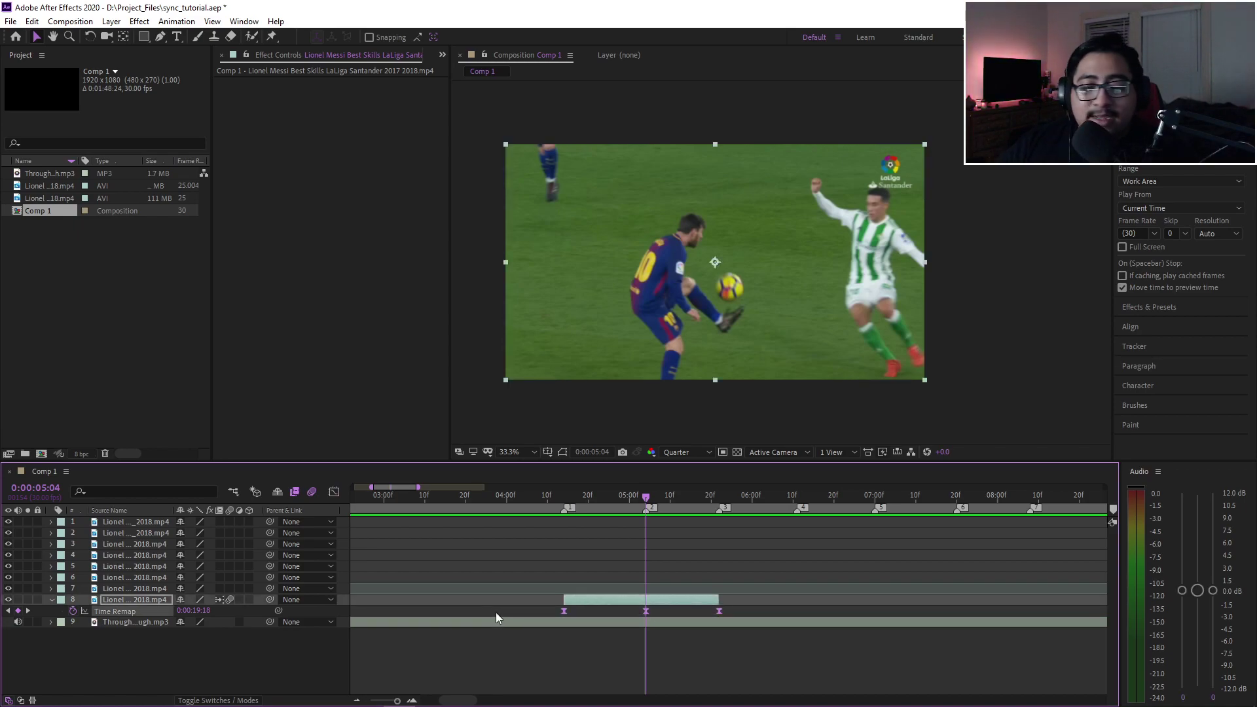
click(334, 491)
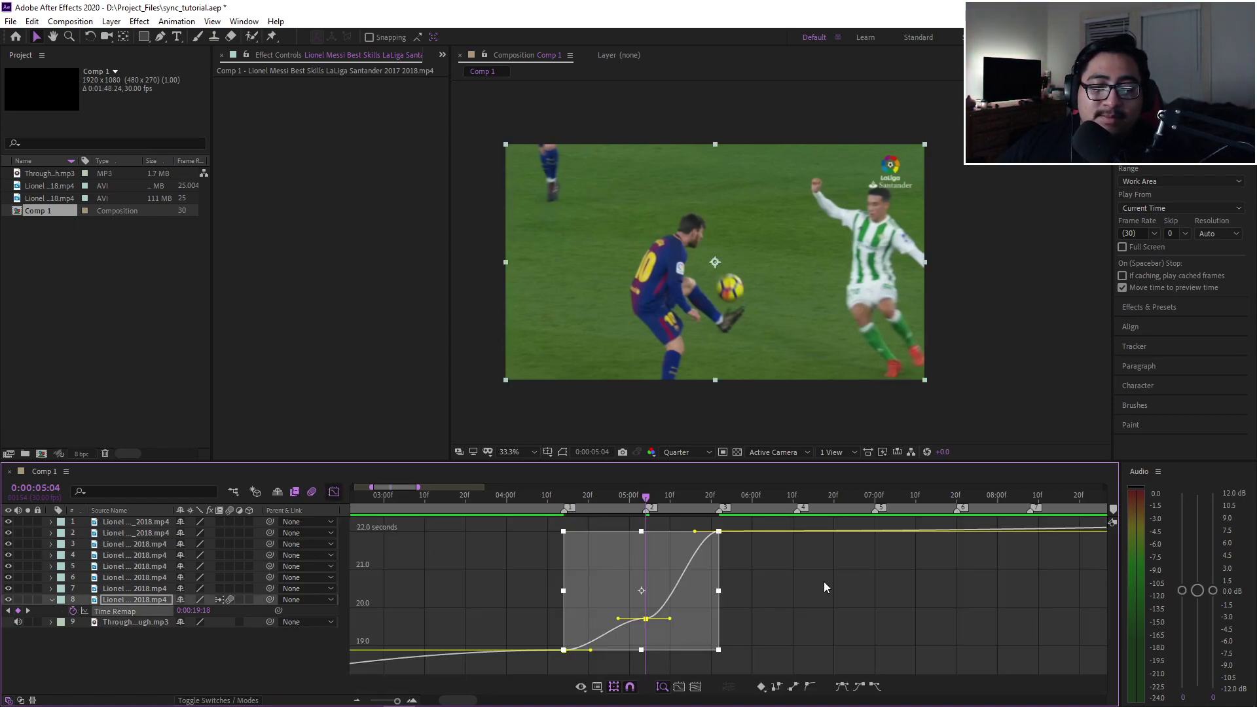
click(789, 581)
- Raise marker 1's outgoing Time Remap handle and lower marker 2's incoming handle so the curve flattens around 0:00:04:24
drag(532, 640, 598, 660)
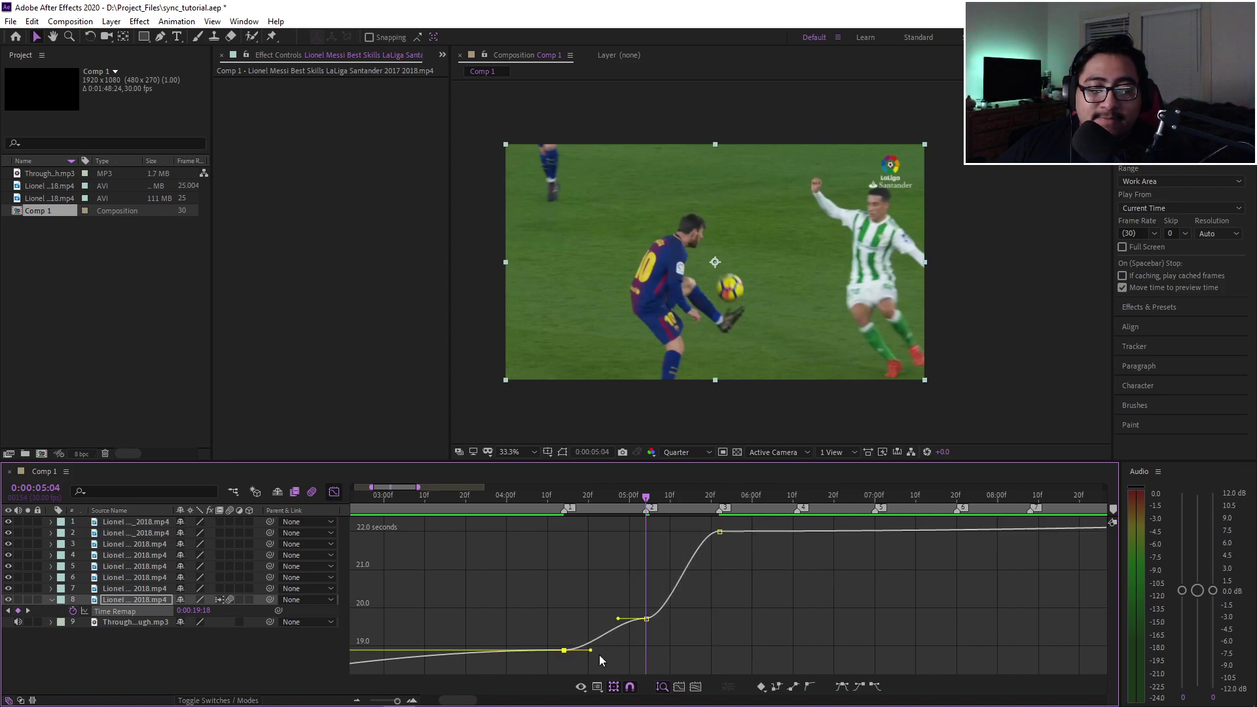
scroll(577, 602, up, 5)
click(671, 496)
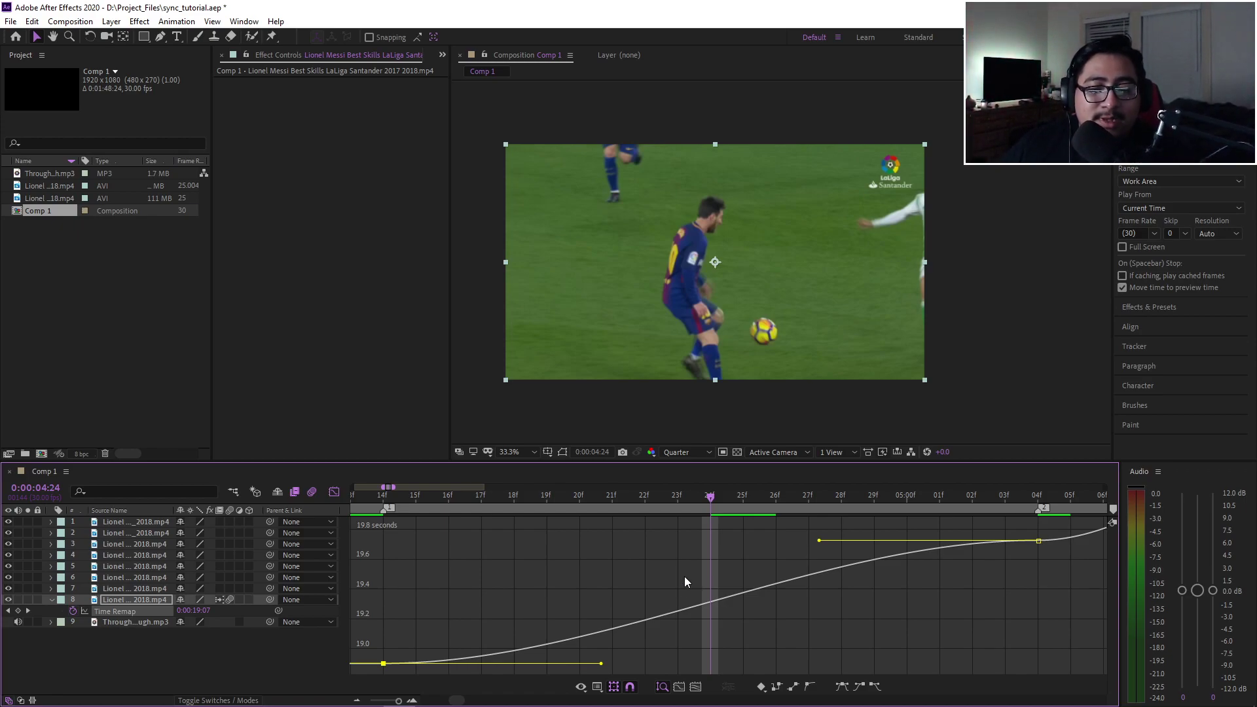
drag(602, 663, 650, 554)
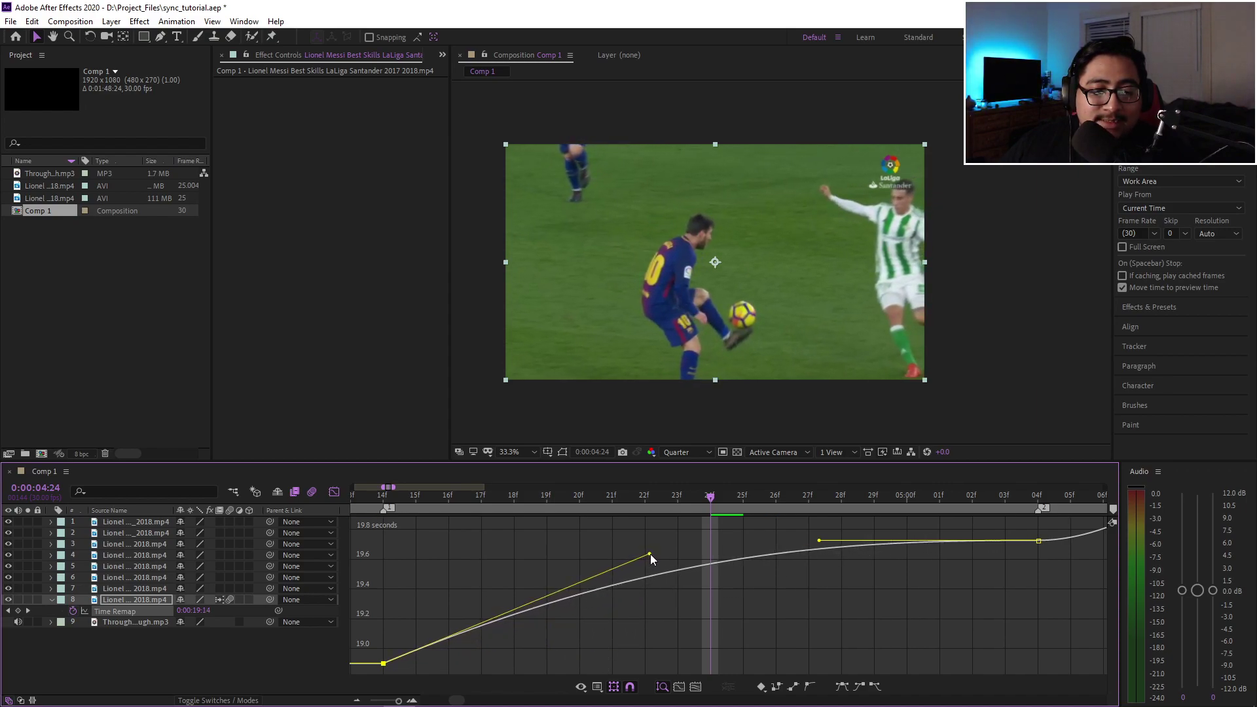
drag(820, 542, 771, 655)
click(771, 535)
drag(434, 617, 392, 670)
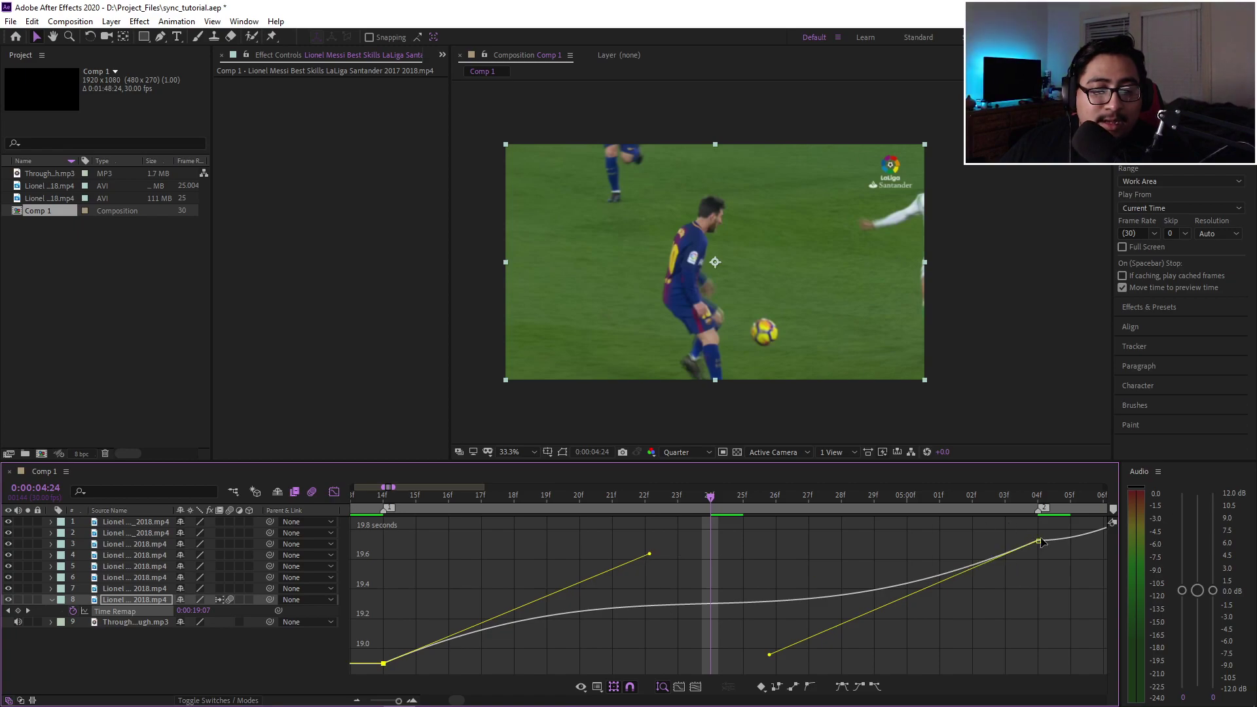
mouse_move(1038, 543)
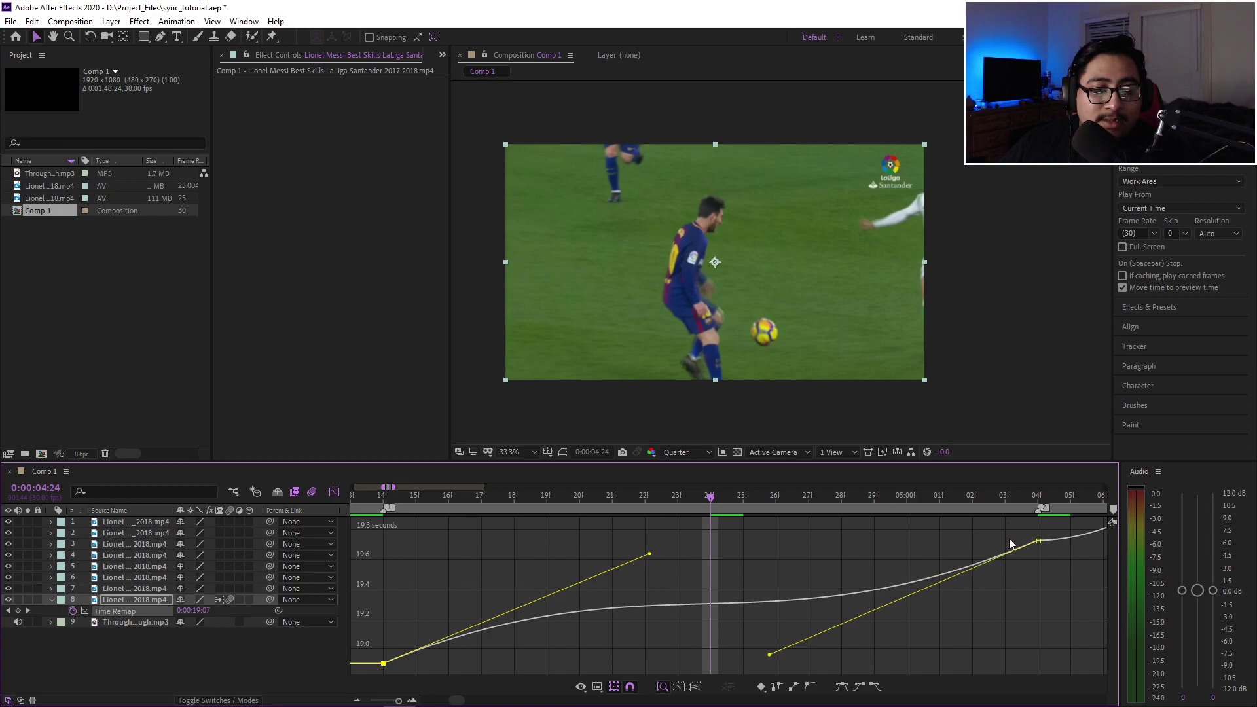
drag(651, 557, 652, 529)
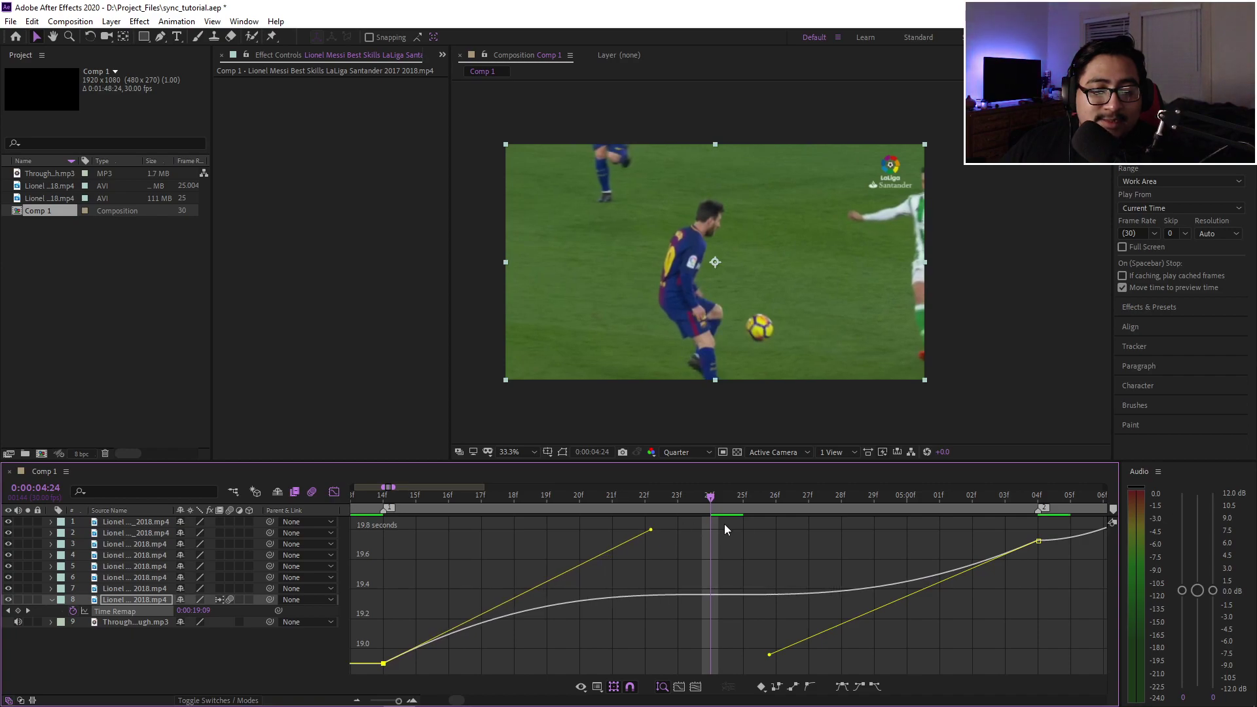
mouse_move(1034, 543)
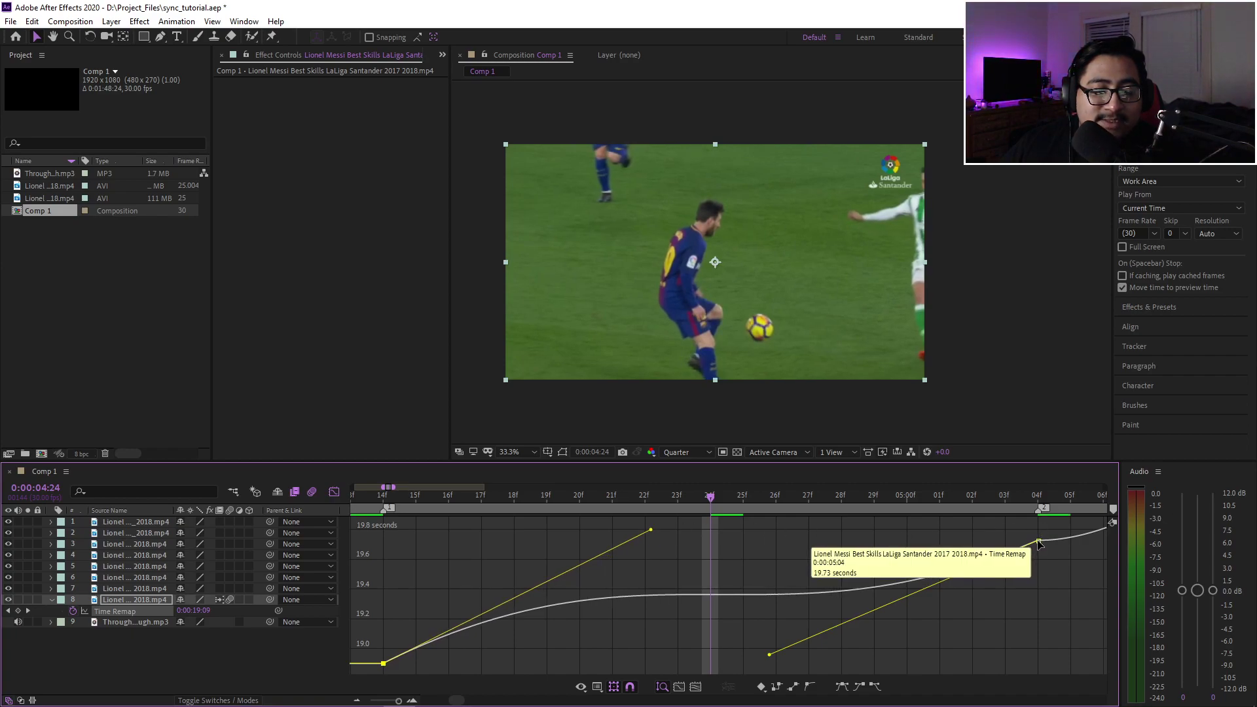
key(ctrl+z)
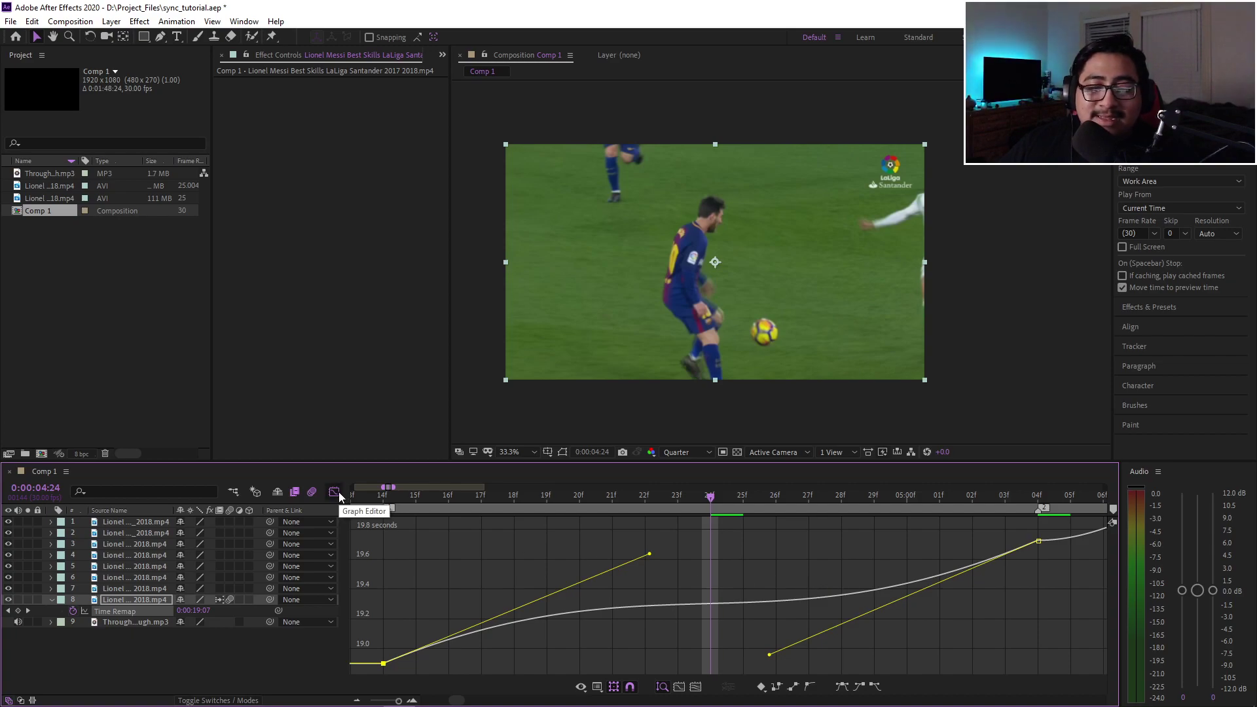
- Raise marker 2's outgoing handle and lower marker 3's incoming handle to flatten the curve around 0:00:05:13, and close the Graph Editor
scroll(748, 584, down, 3)
key(k)
drag(648, 619, 736, 541)
scroll(724, 581, up, 3)
click(766, 499)
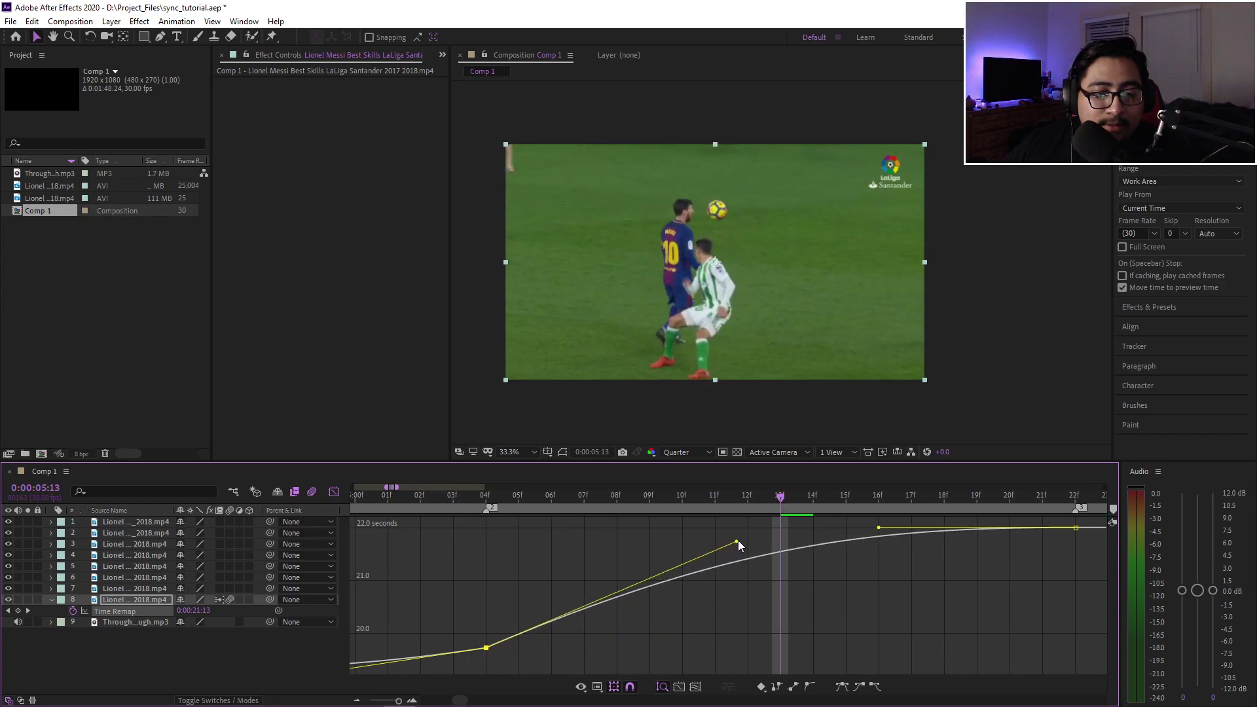
drag(879, 528, 815, 635)
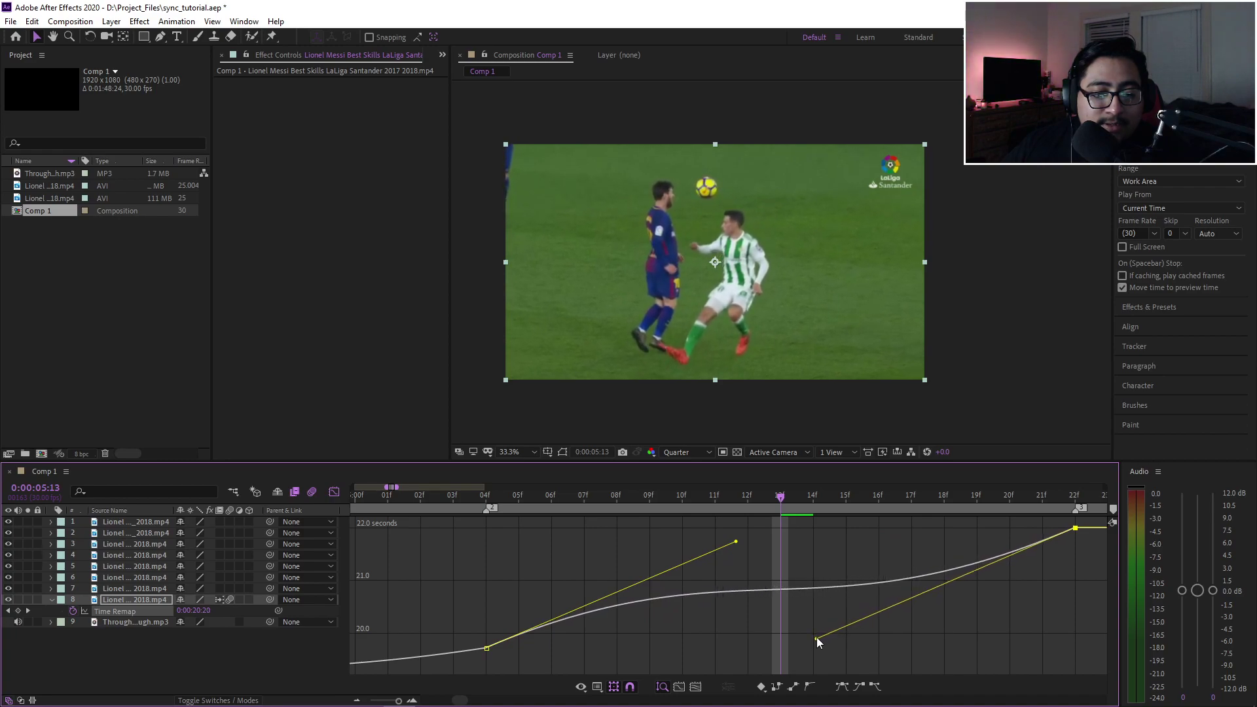
click(334, 491)
scroll(656, 565, down, 8)
key(u)
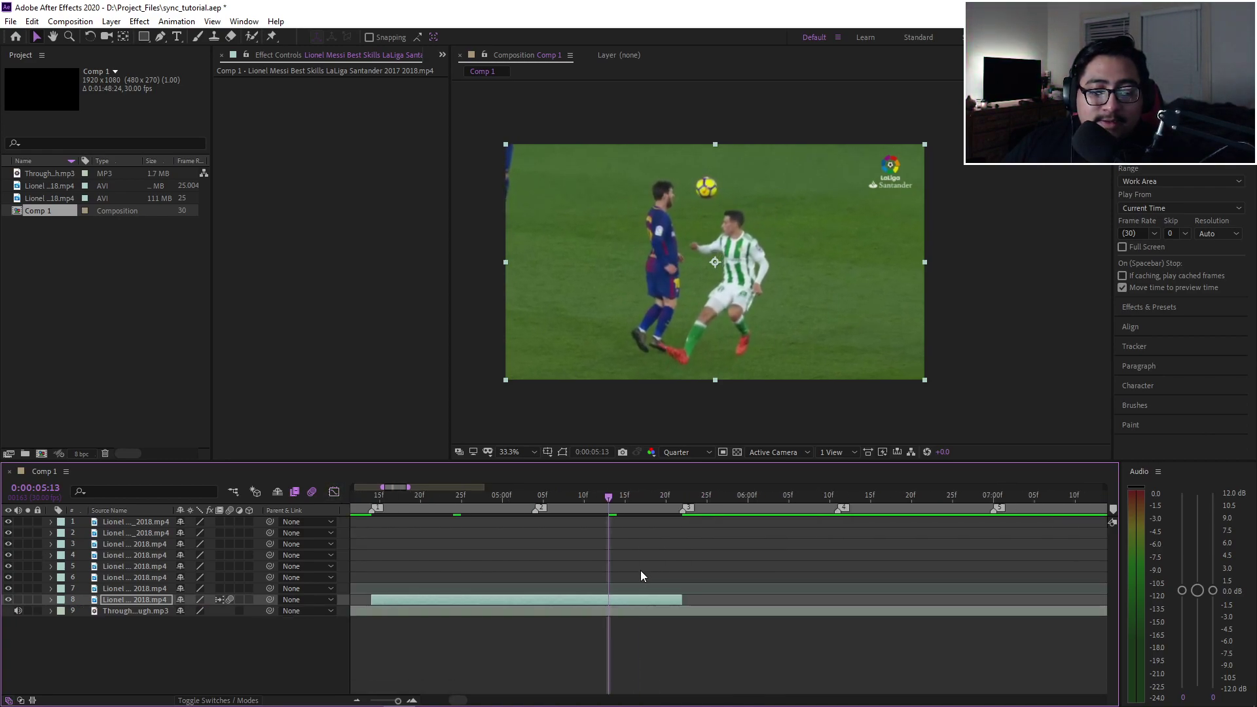
- Preview layer 8's clip with the music from 0:00:02:08 and again from 0:00:04:00, stopping at 0:00:05:01
scroll(517, 574, up, 3)
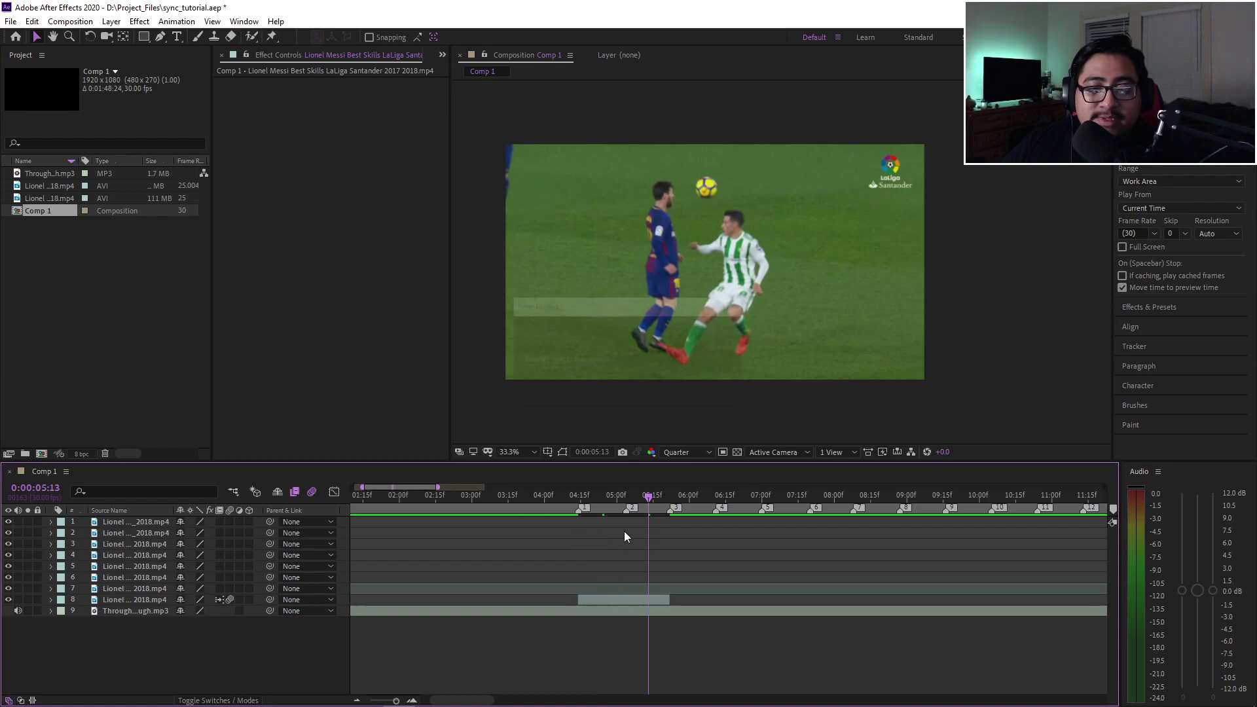
drag(595, 517, 419, 515)
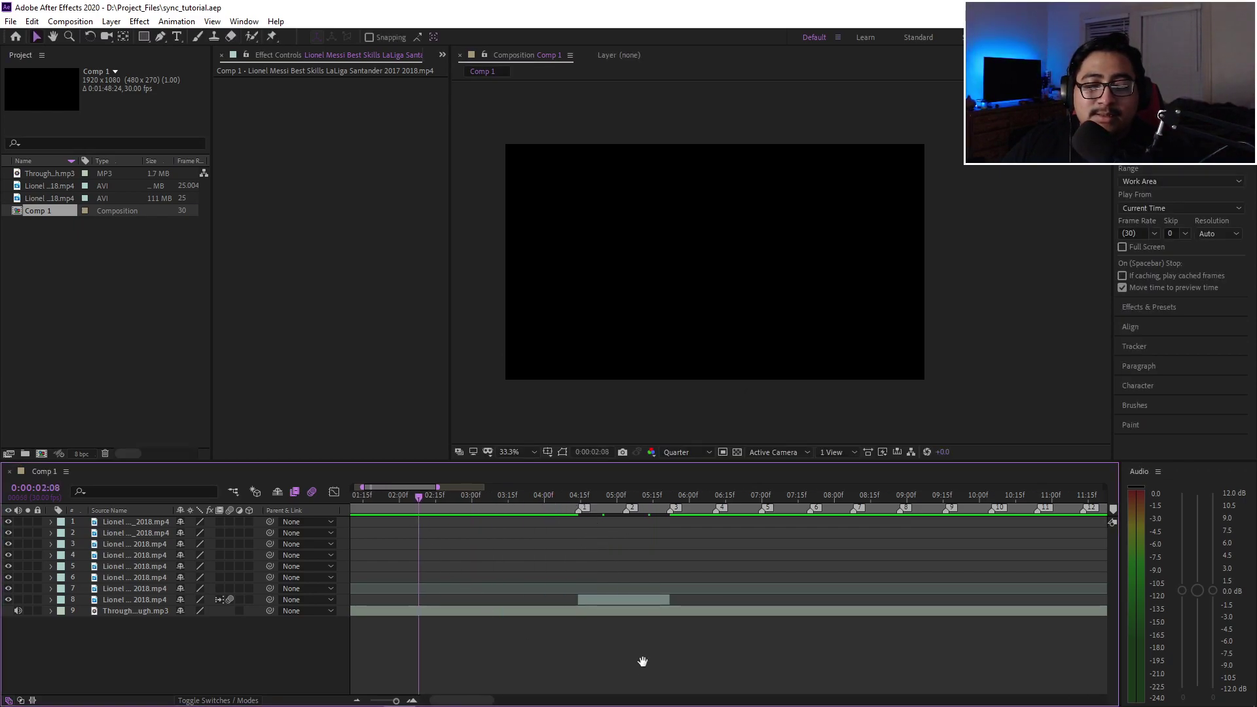
key(space)
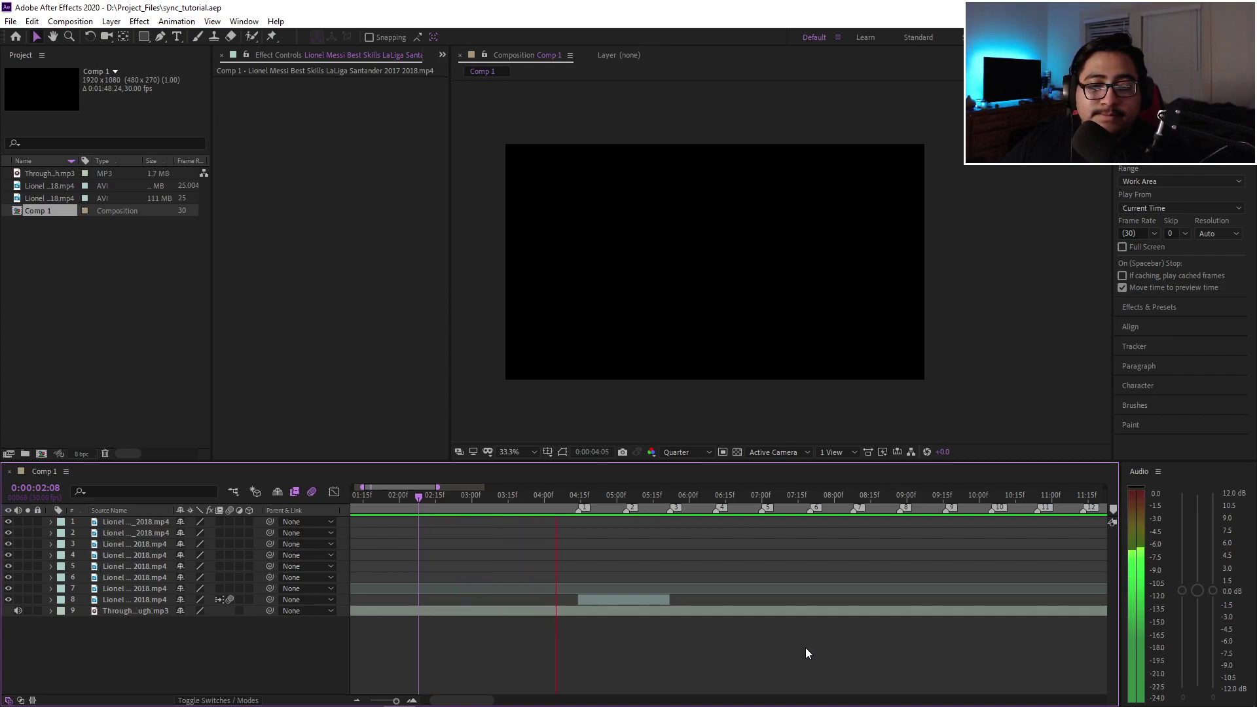
drag(559, 499, 545, 498)
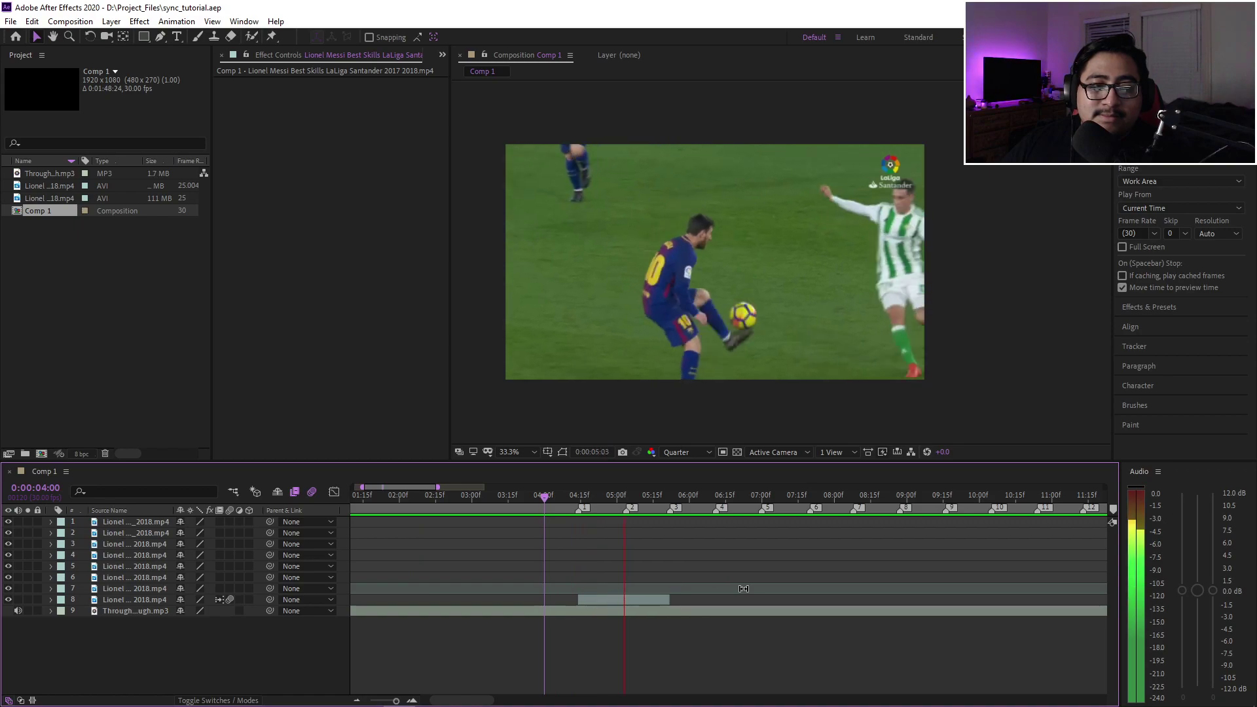
click(619, 498)
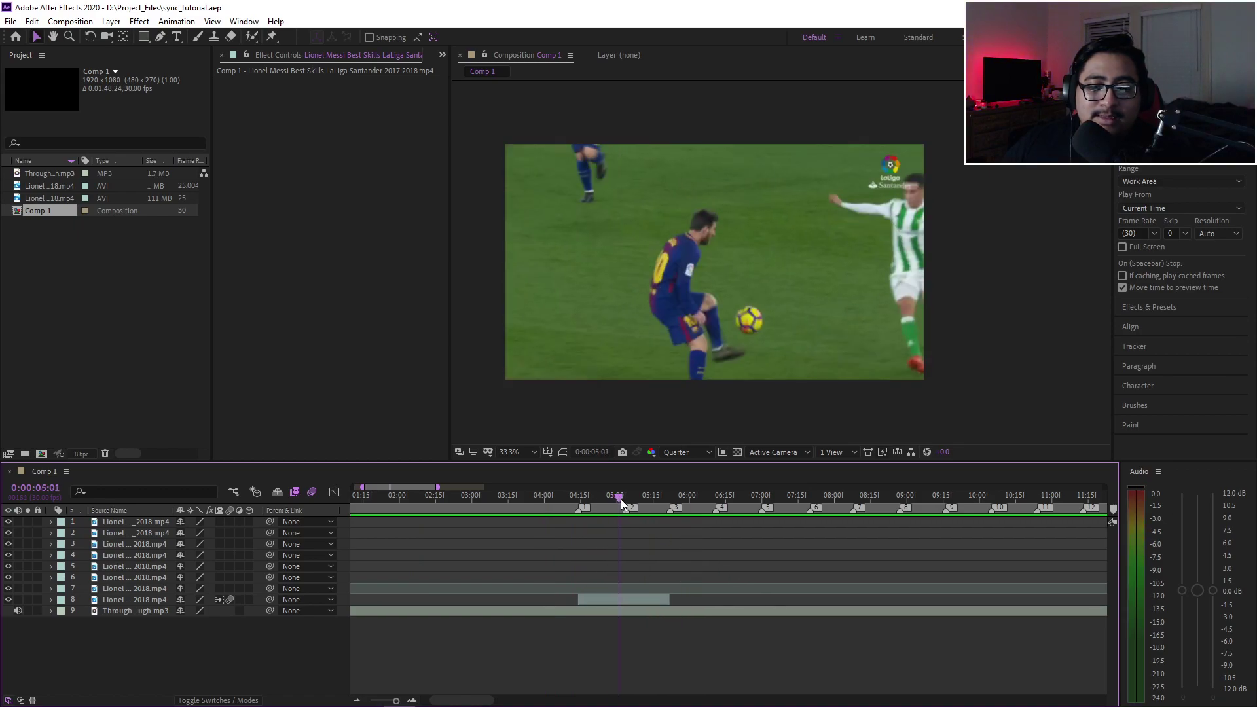
- Fine-tune the facing handles between markers 2 and 3 on layer 8's Time Remap curve and collapse the layer's properties
click(636, 601)
key(ctrl+alt+t)
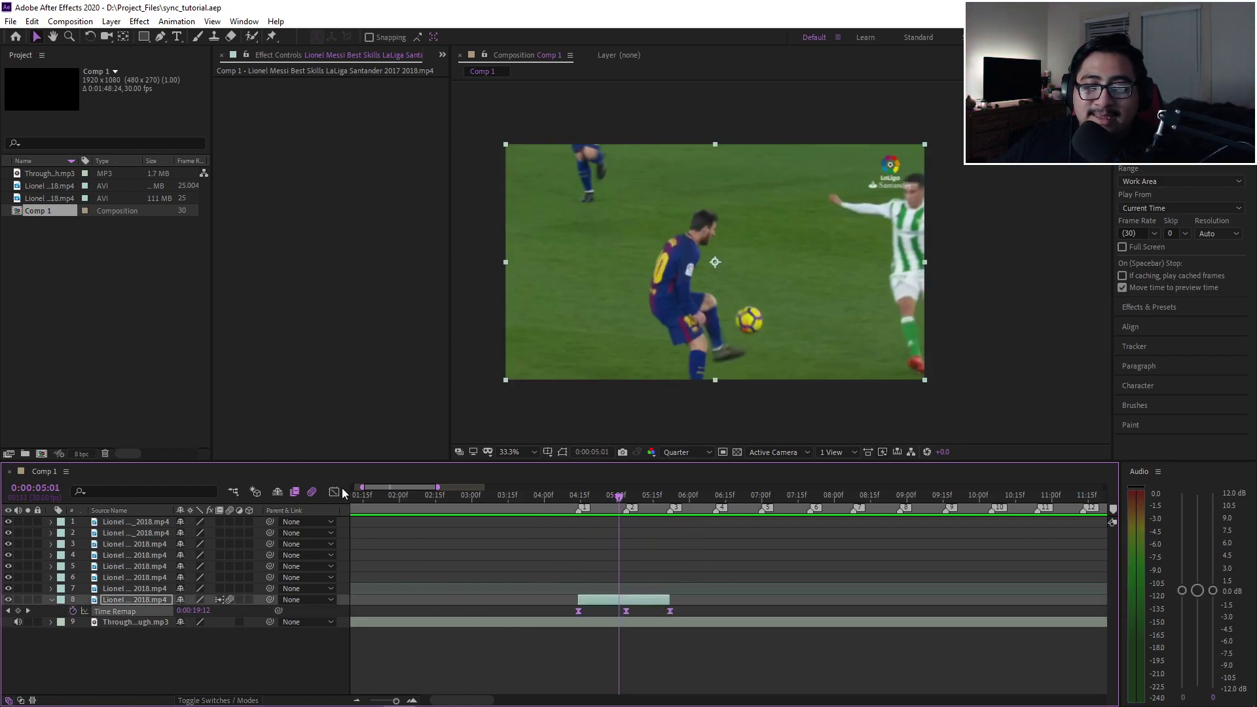
click(335, 492)
click(700, 639)
click(622, 603)
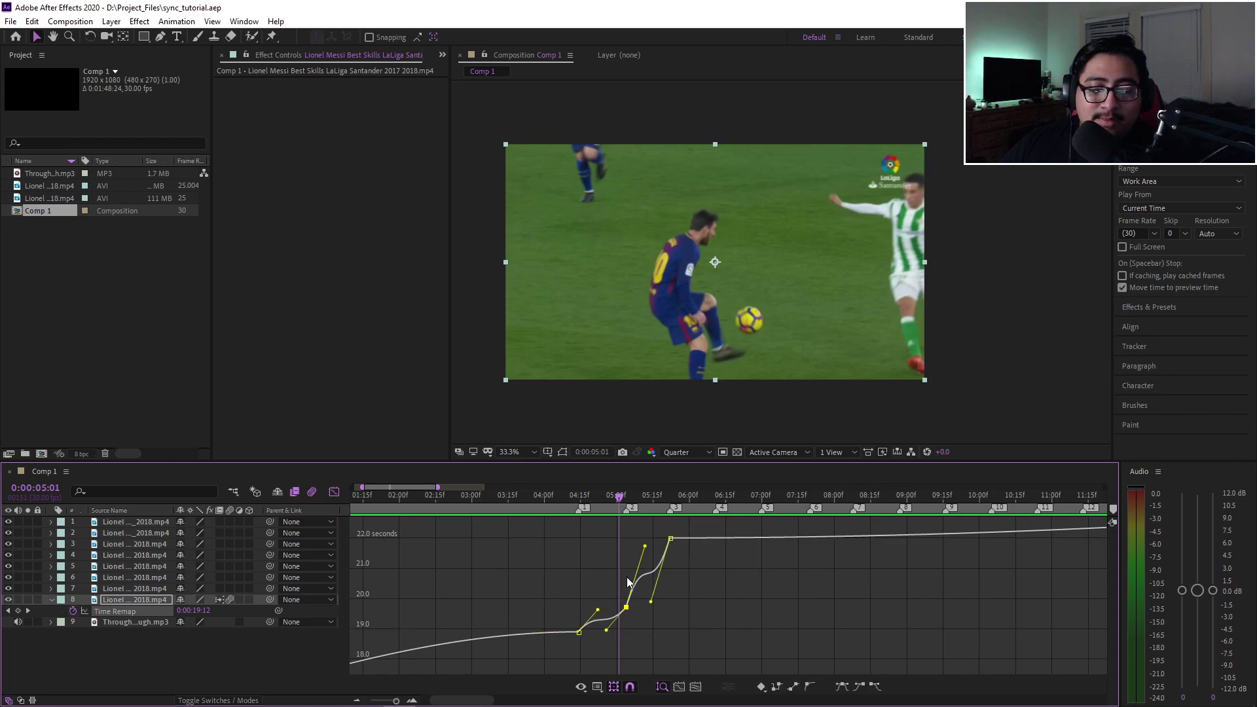
scroll(677, 561, up, 2)
drag(674, 539, 685, 547)
drag(721, 621, 744, 622)
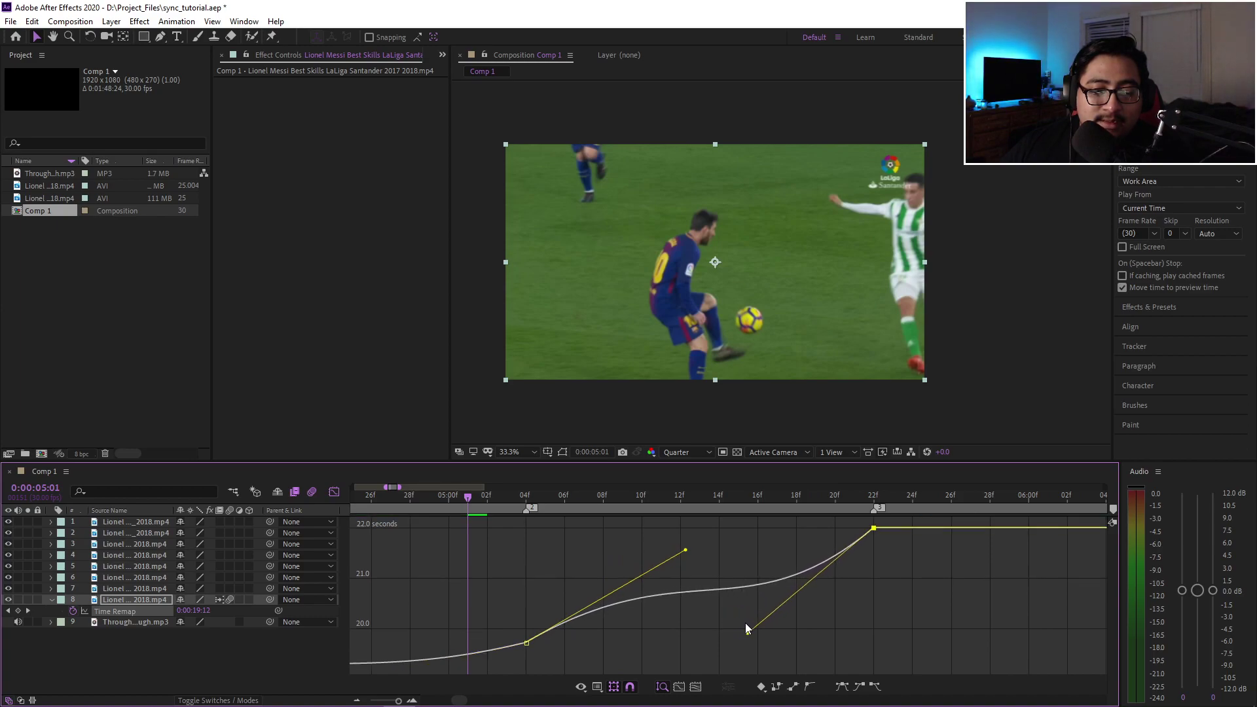
click(335, 493)
key(minus)
key(u)
- Preview the adjusted clip from 0:00:03:09 and return to marker 1 at 0:00:04:14
drag(591, 496, 504, 496)
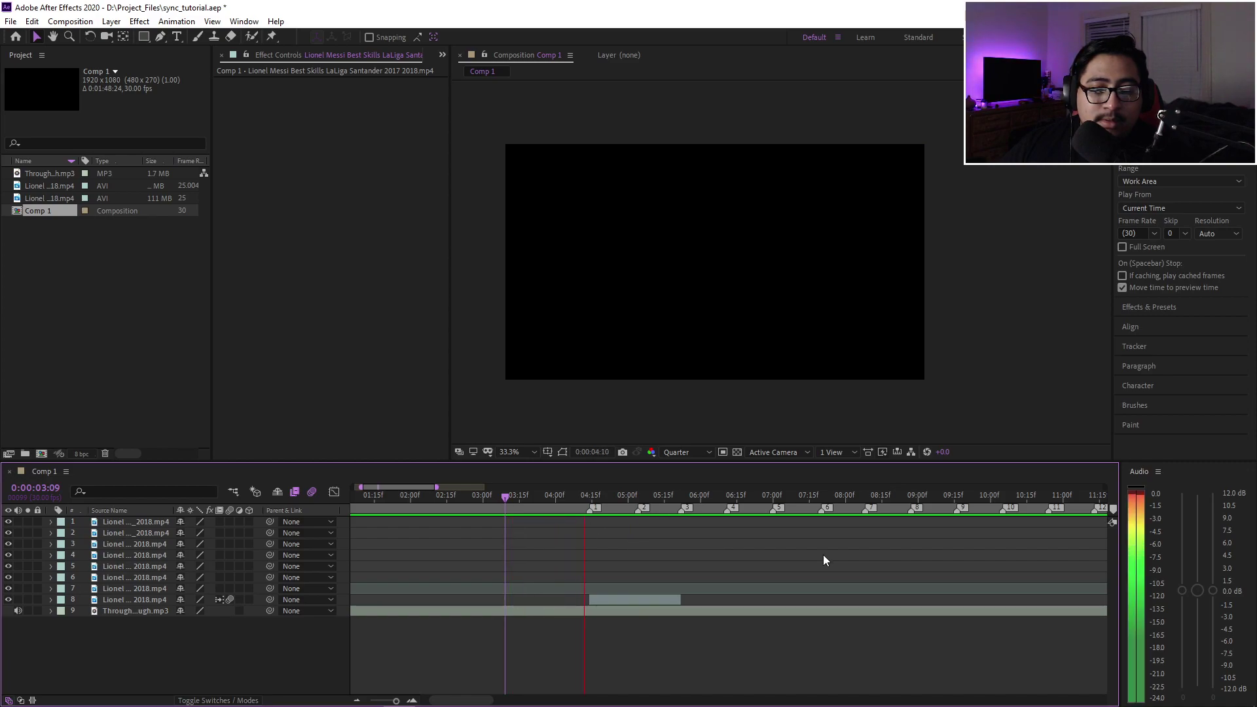
drag(663, 507, 604, 497)
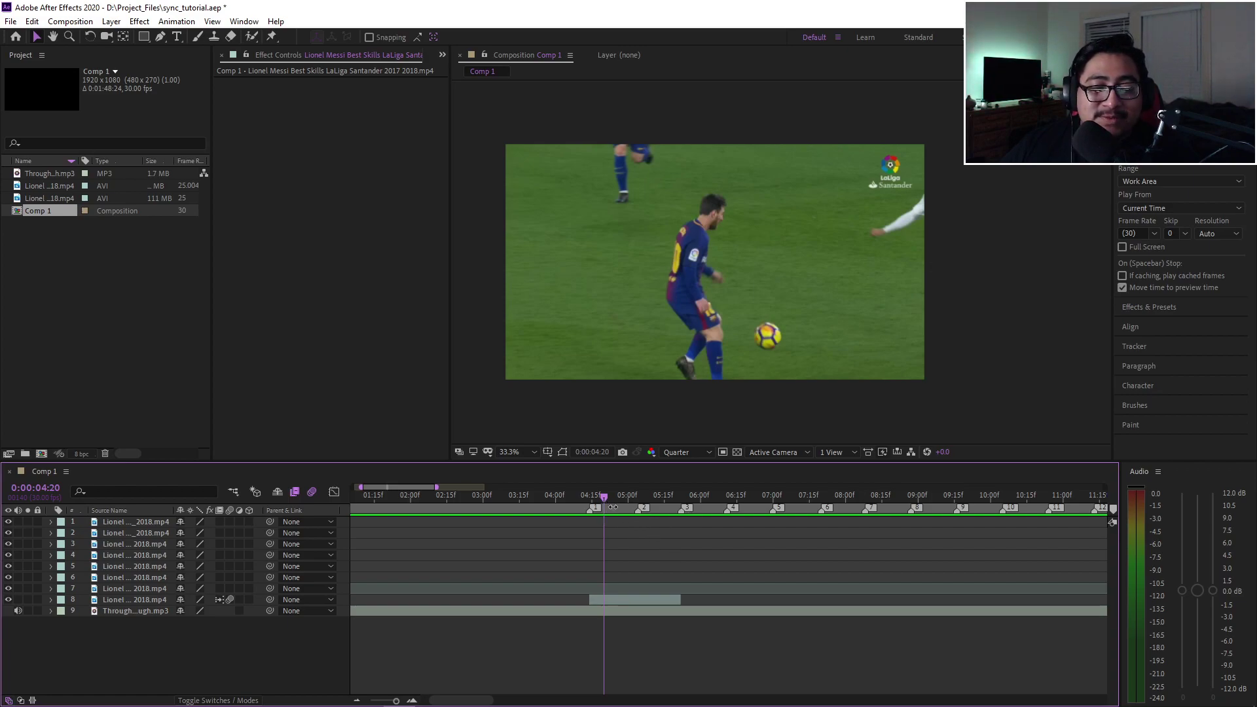
drag(606, 503, 590, 503)
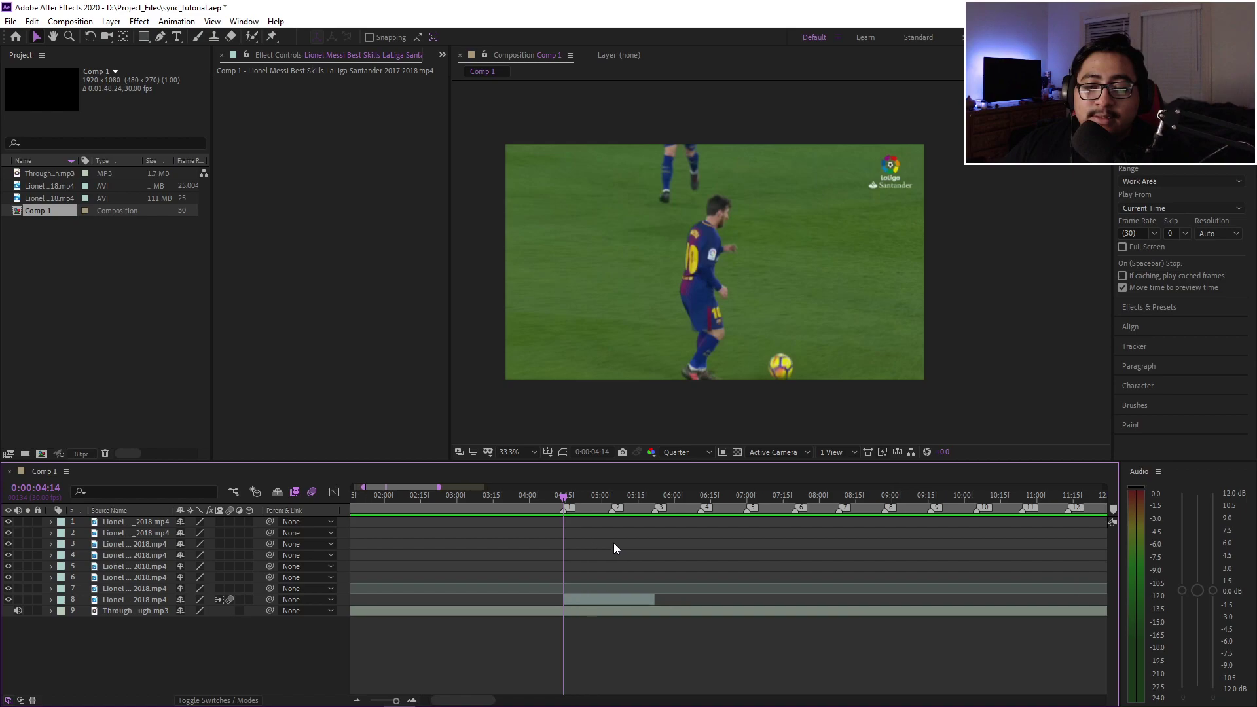
- Align the start of layer 7's clip with marker 3 at 0:00:05:22, where layer 8 ends
scroll(615, 543, down, 5)
key(space)
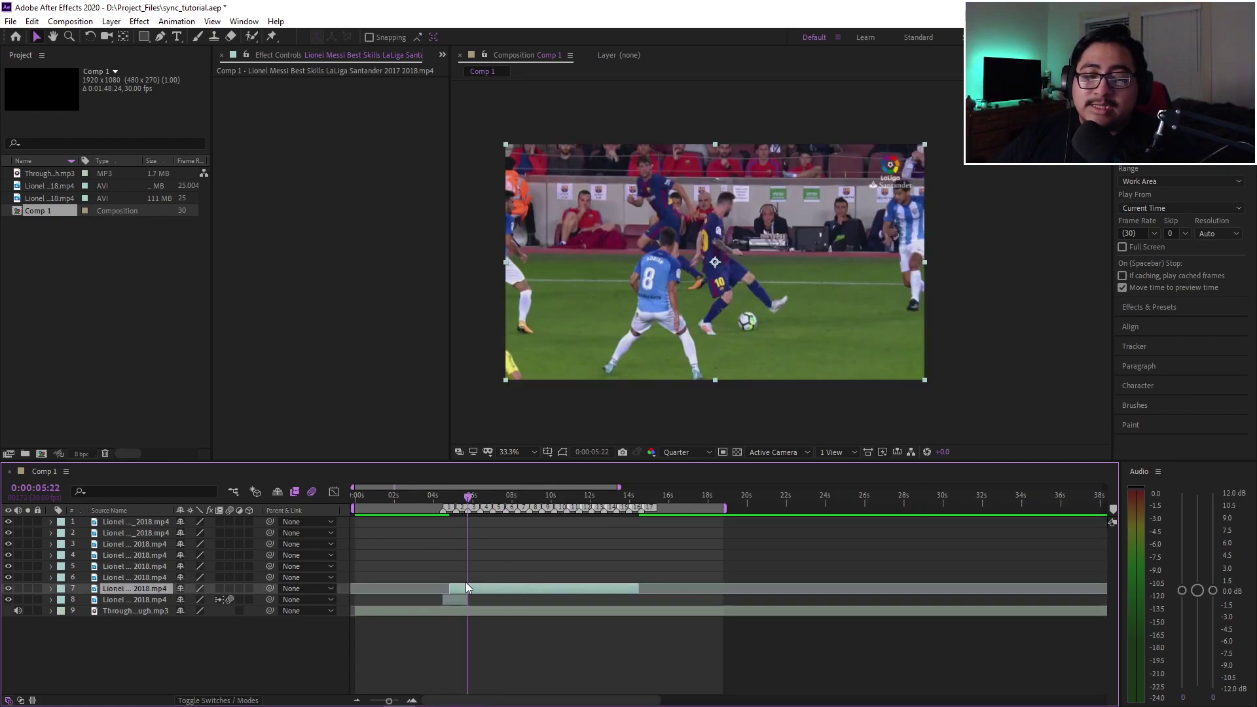
scroll(467, 590, up, 5)
drag(466, 591, 522, 590)
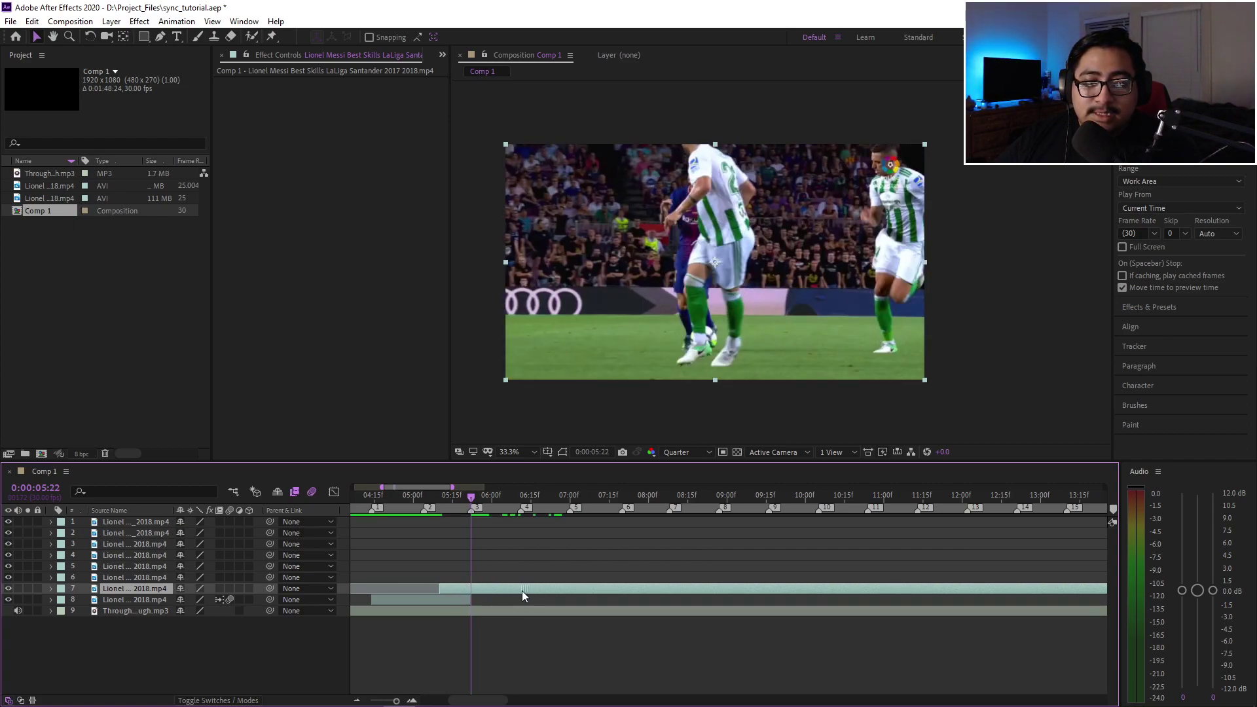
key(ctrl+z)
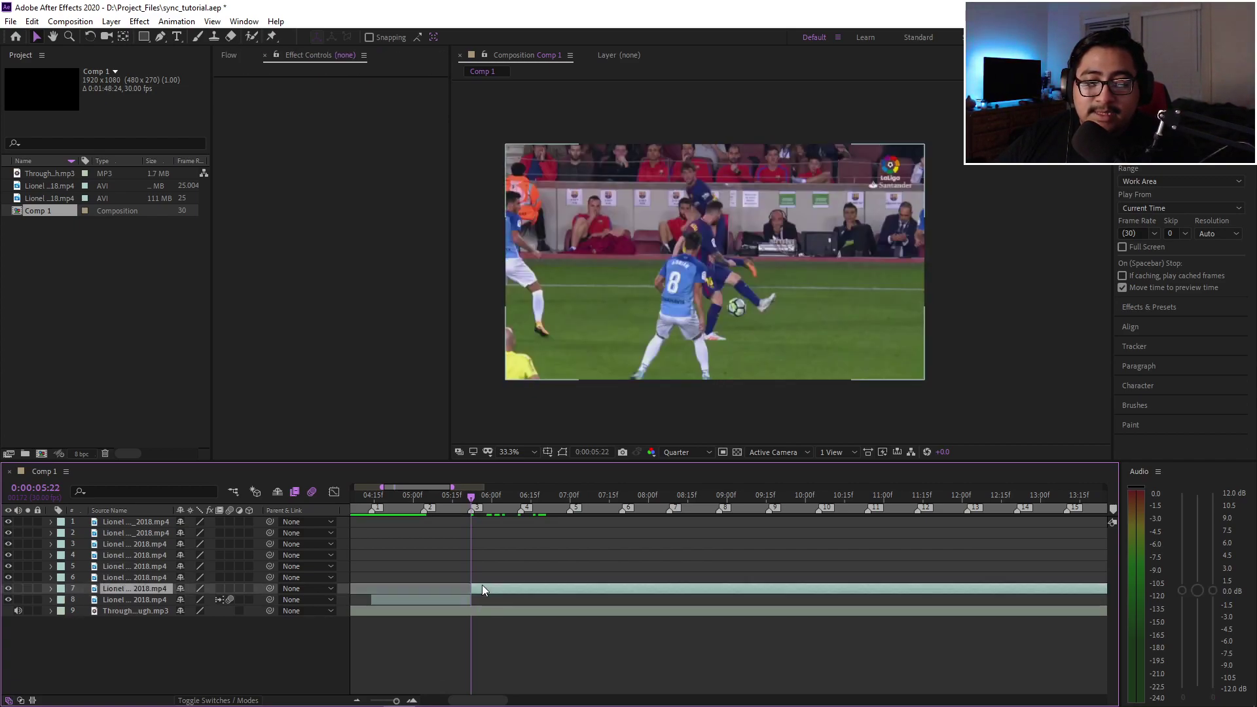
click(482, 590)
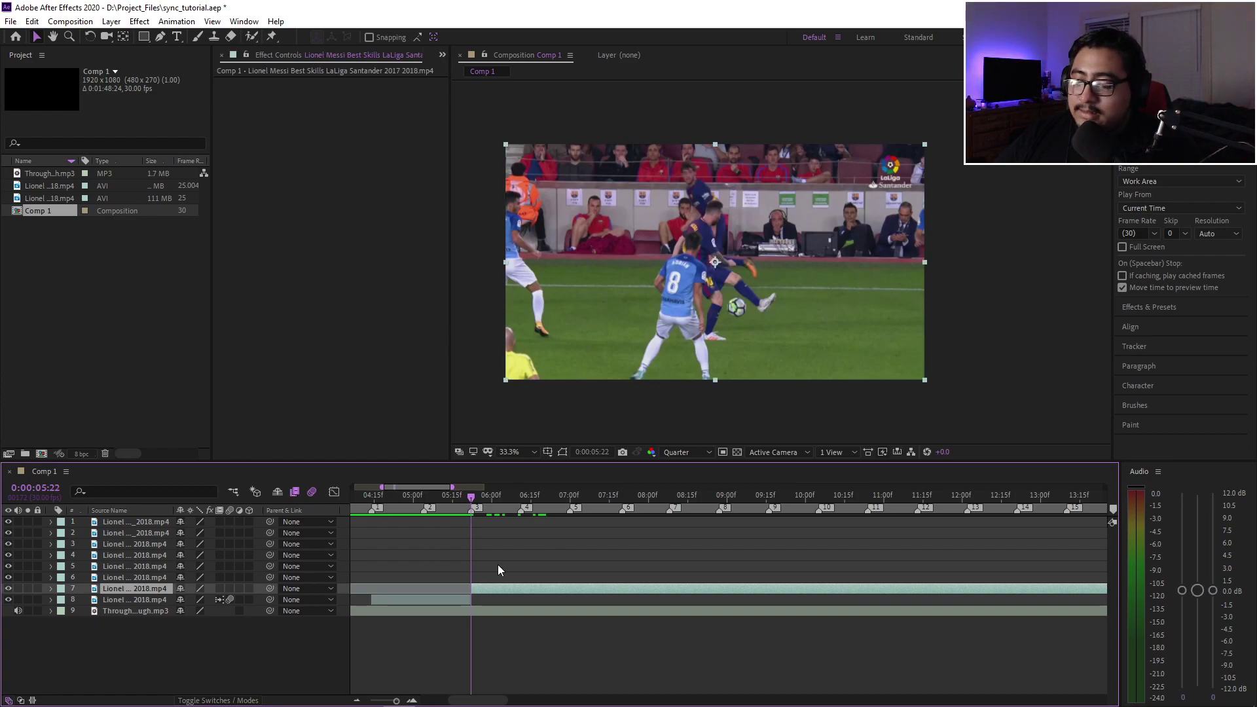
- Enable time remapping on layer 7 and add a Time Remap keyframe at 0:00:05:22
key(ctrl+alt+t)
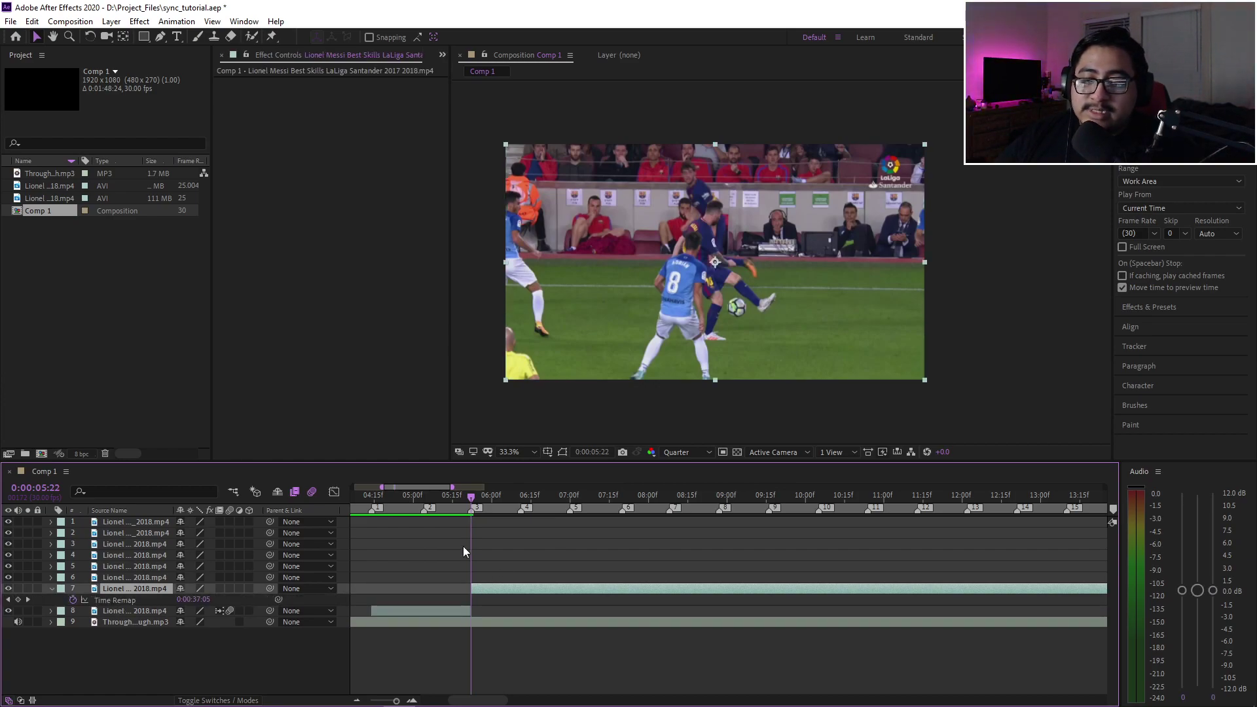
scroll(555, 550, left, 1)
scroll(538, 556, right, 1)
click(18, 599)
click(494, 551)
scroll(488, 539, up, 1)
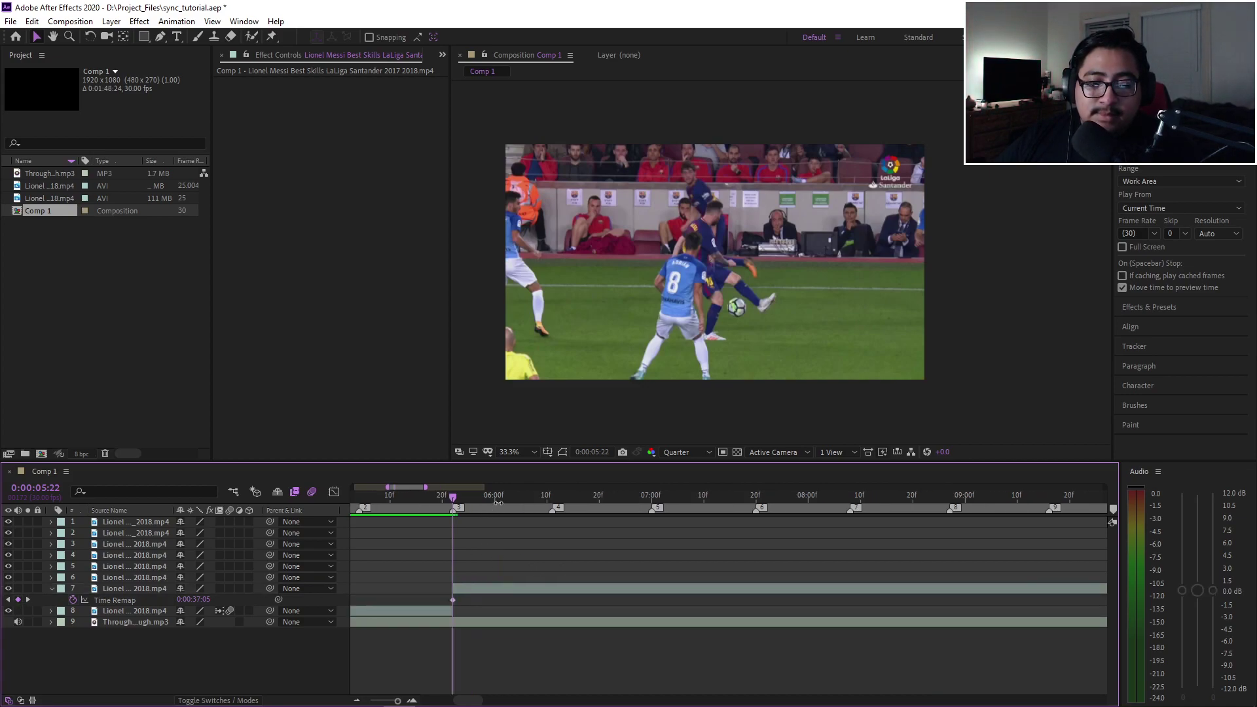
- Add Time Remap keyframes on layer 7 at marker 4 (0:00:06:11) with value 0:00:38:10 and at marker 5 (0:00:07:00) with 0:00:39:23
click(487, 496)
drag(489, 497, 552, 497)
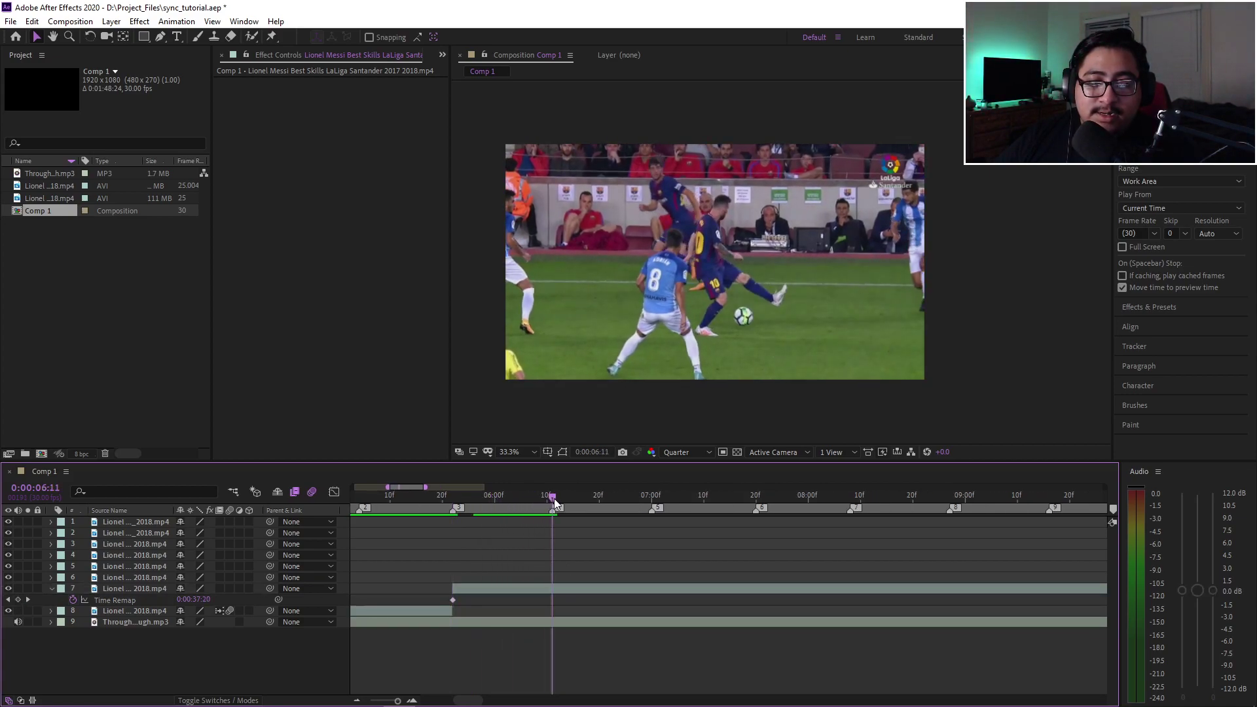
drag(466, 500, 556, 541)
drag(197, 599, 214, 600)
drag(573, 500, 652, 520)
drag(194, 599, 221, 601)
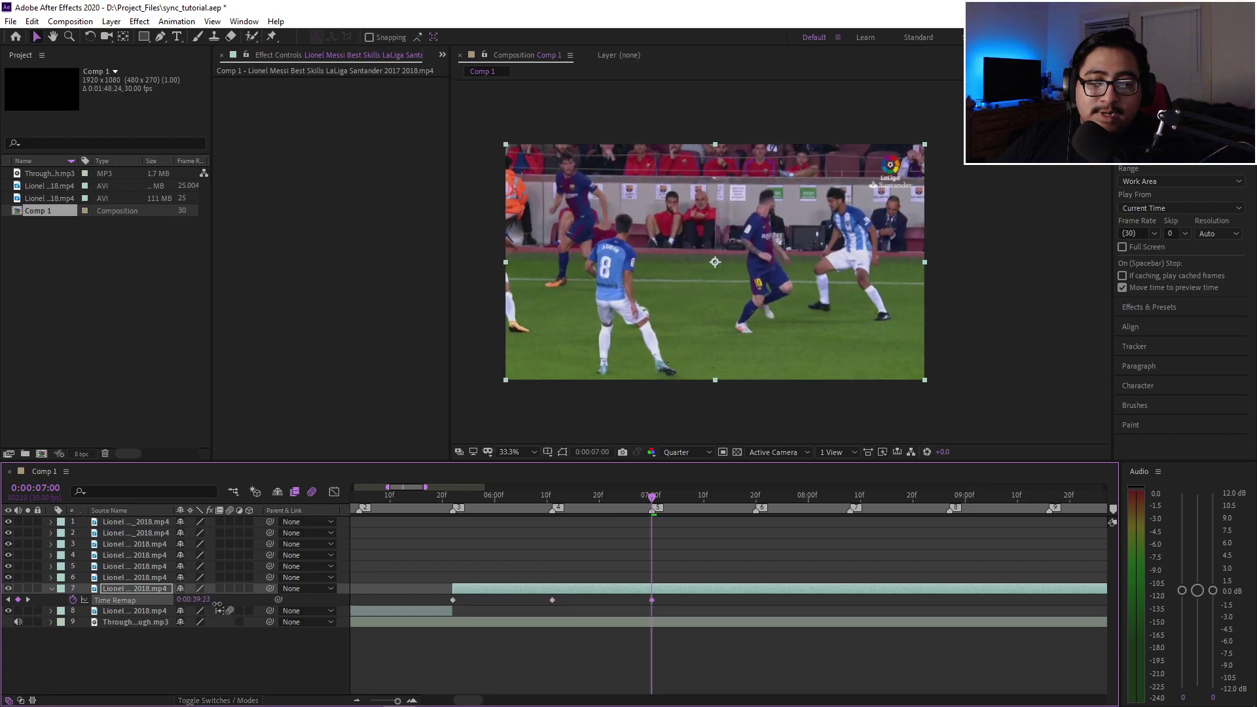
- Split layer 7 at marker 5 (0:00:07:00) and delete the remaining portion after it
key(ctrl+shift+d)
scroll(677, 550, left, 3)
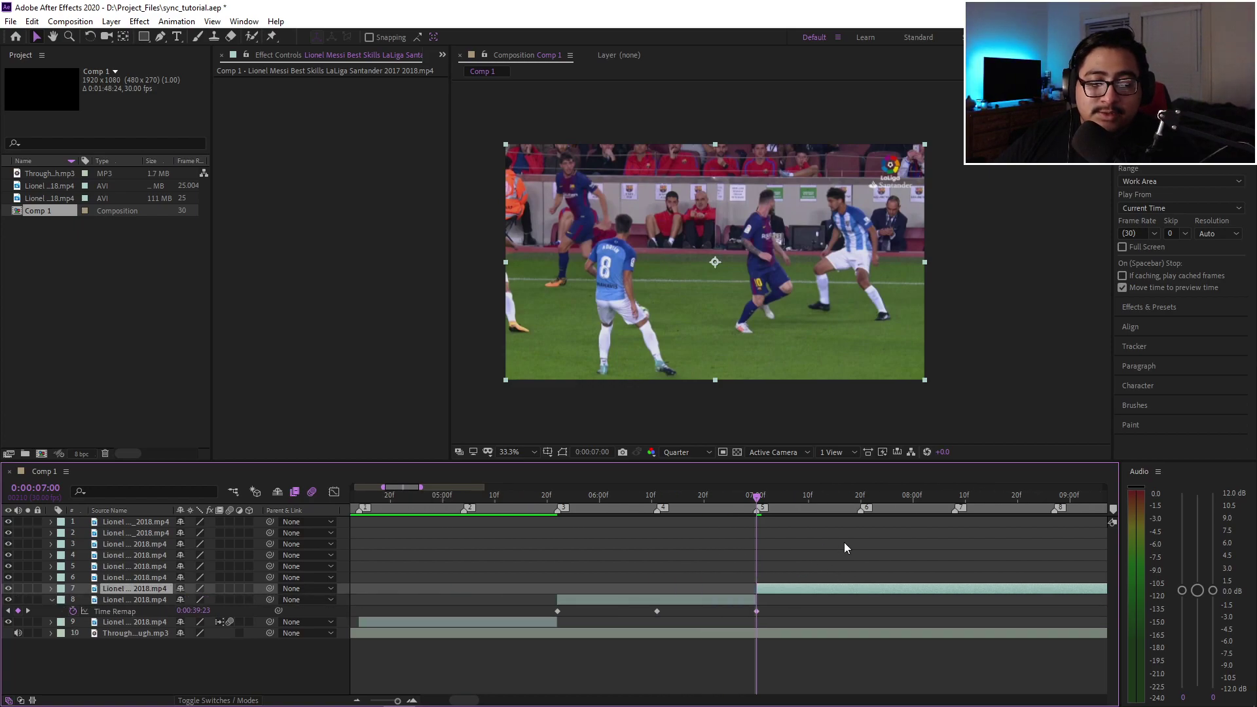
key(Delete)
scroll(721, 531, left, 2)
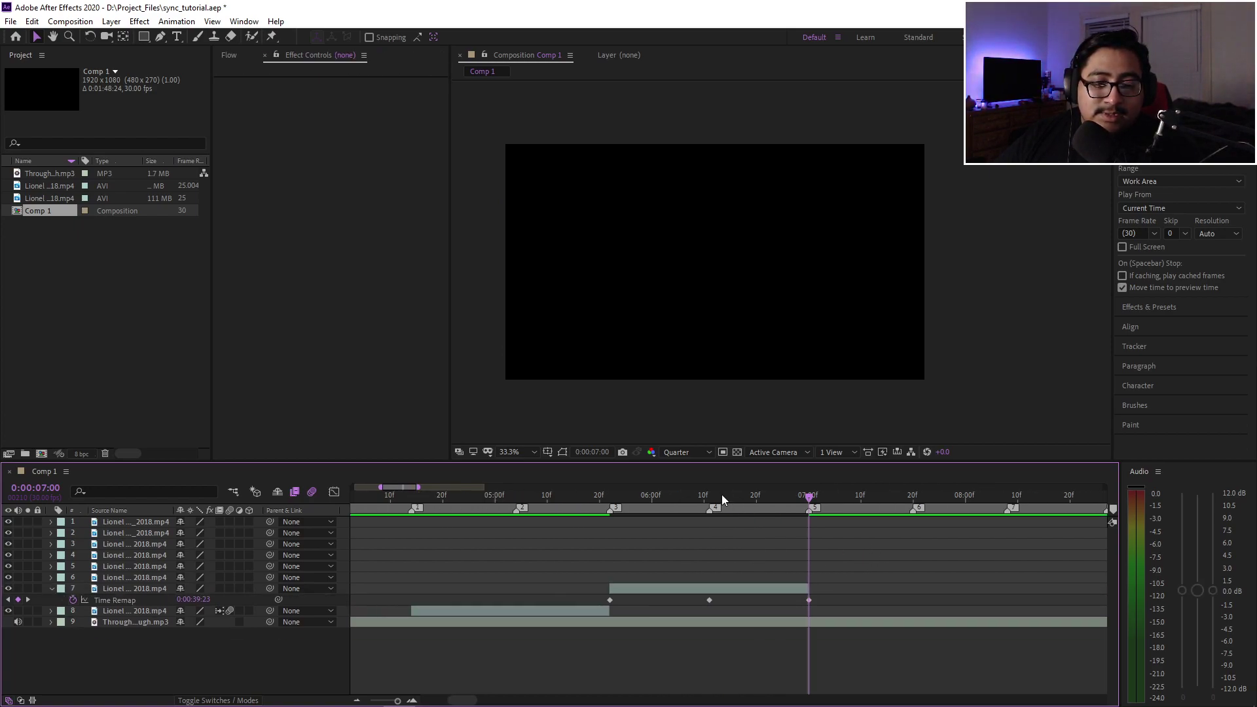
- Apply Easy Ease to all three Time Remap keyframes on layer 7
key(j)
scroll(733, 558, right, 2)
drag(756, 594, 458, 605)
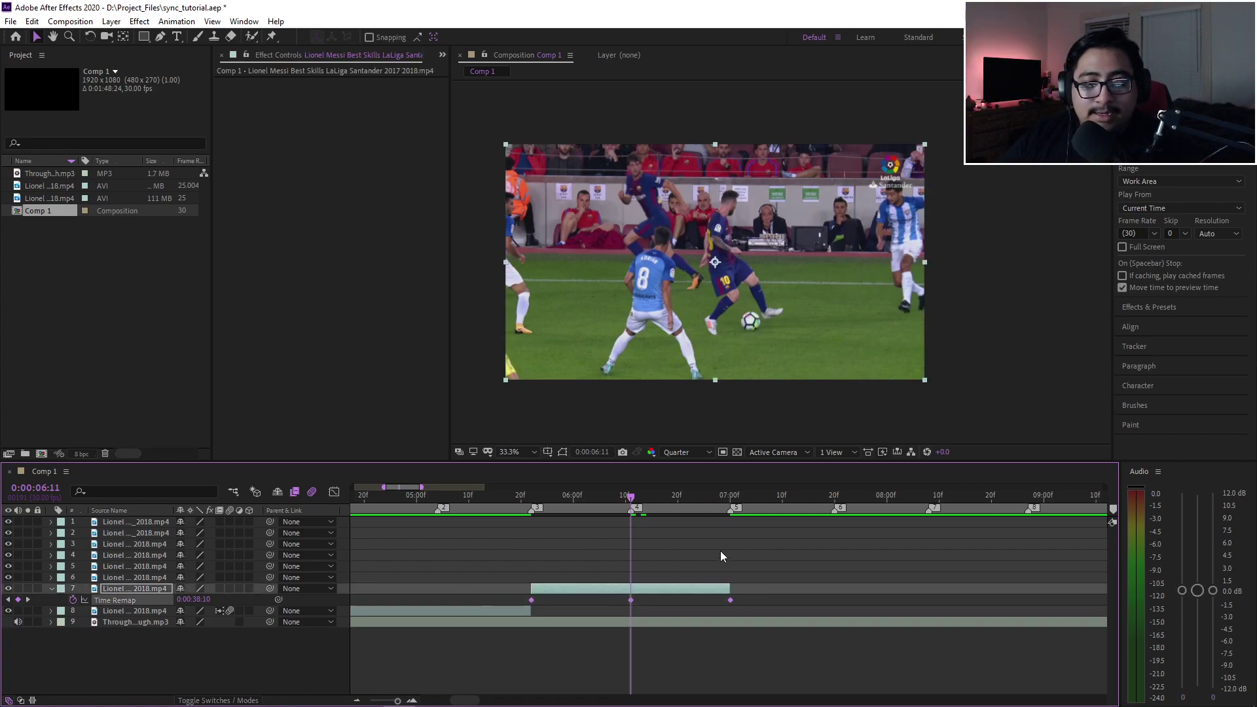
key(F9)
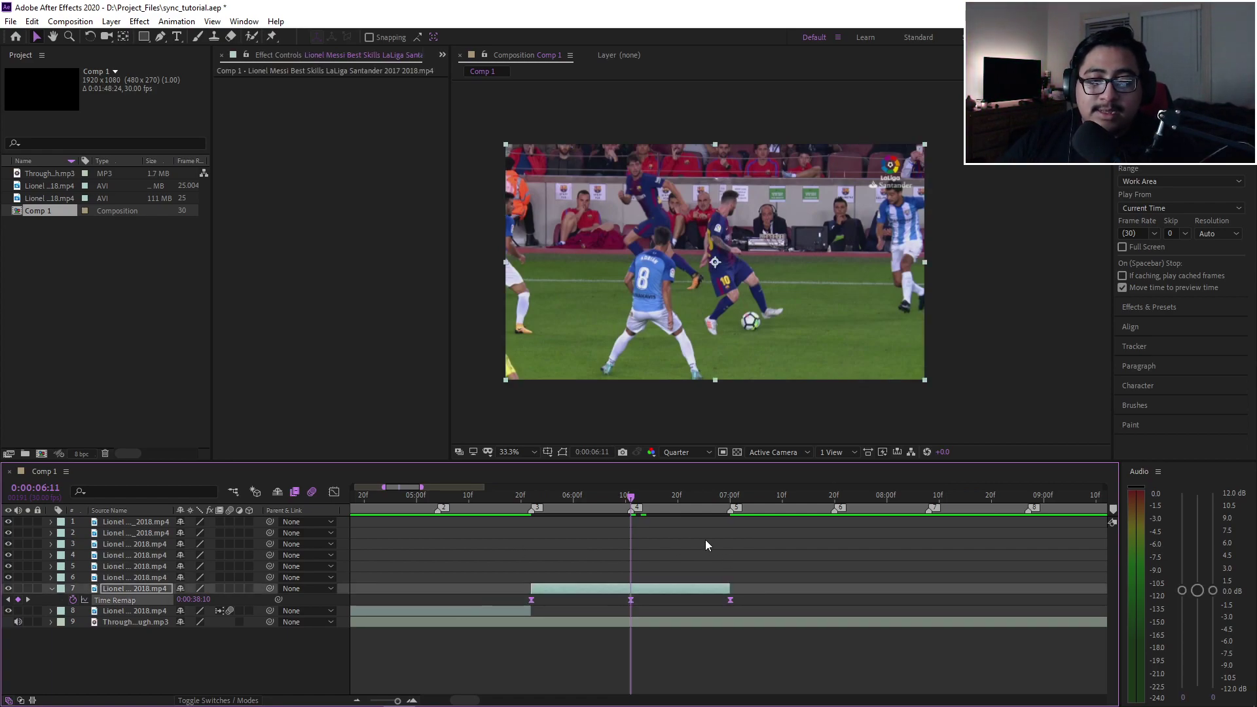
- In the Graph Editor, bend the facing handles between markers 3 and 4 on layer 7's Time Remap curve so it flattens around 0:00:06:01
click(333, 493)
click(652, 554)
drag(583, 612, 511, 671)
scroll(540, 586, up, 3)
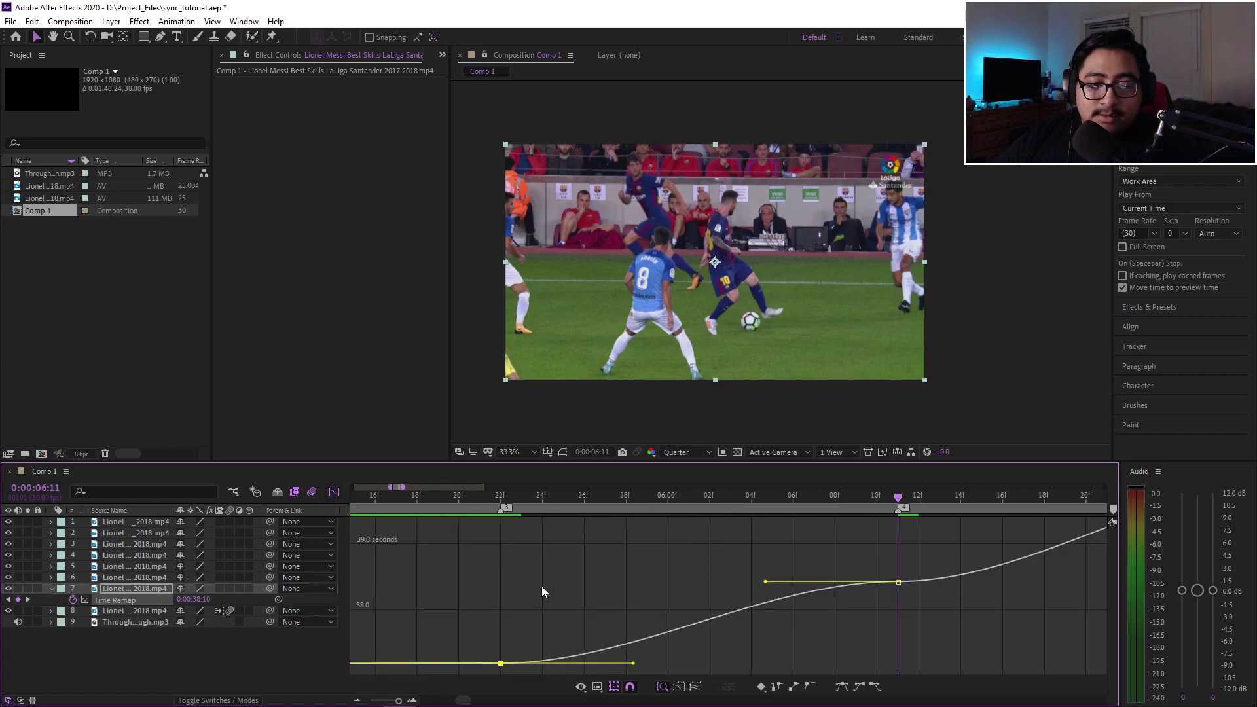
right_click(582, 574)
click(681, 536)
click(686, 498)
drag(531, 602, 468, 682)
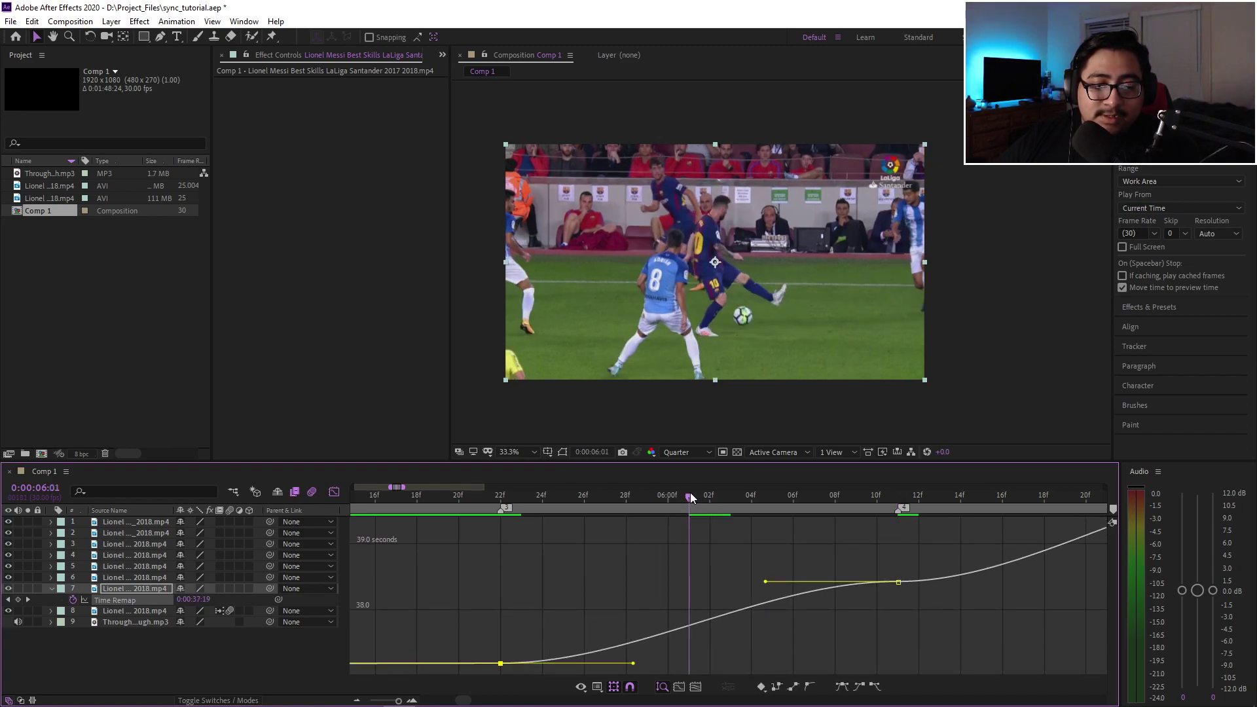
scroll(672, 581, up, 3)
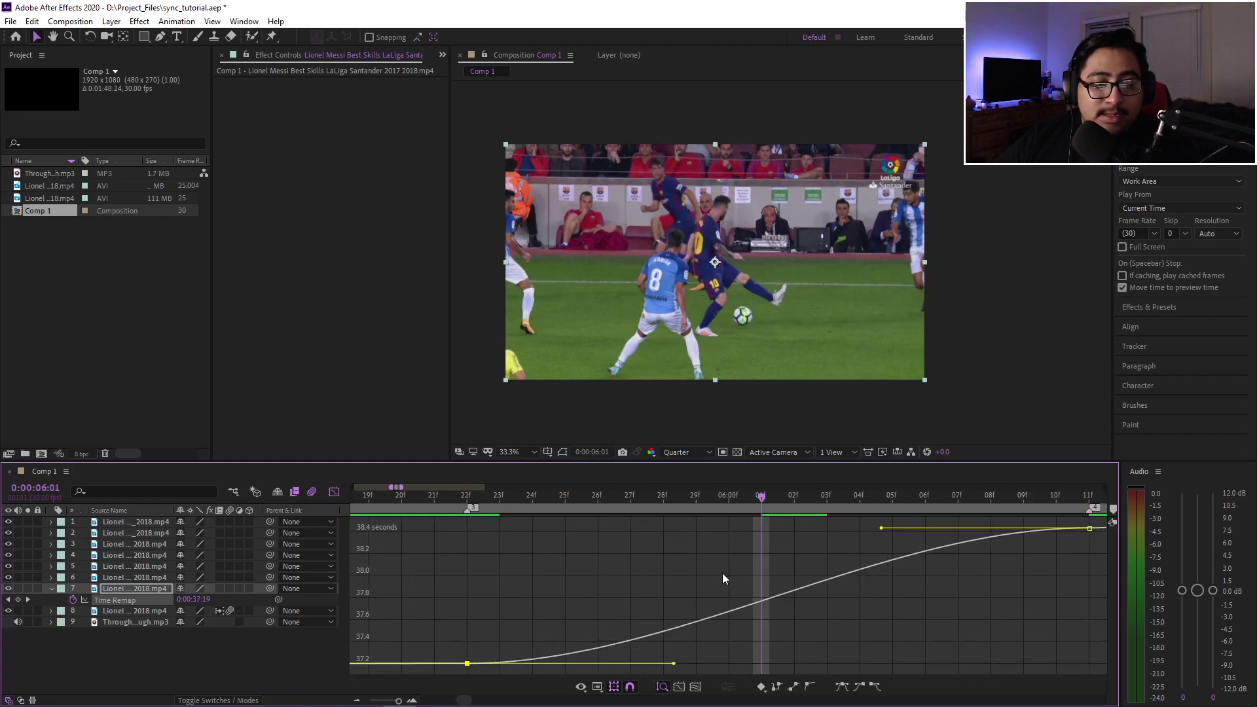
drag(674, 663, 727, 541)
drag(881, 528, 803, 651)
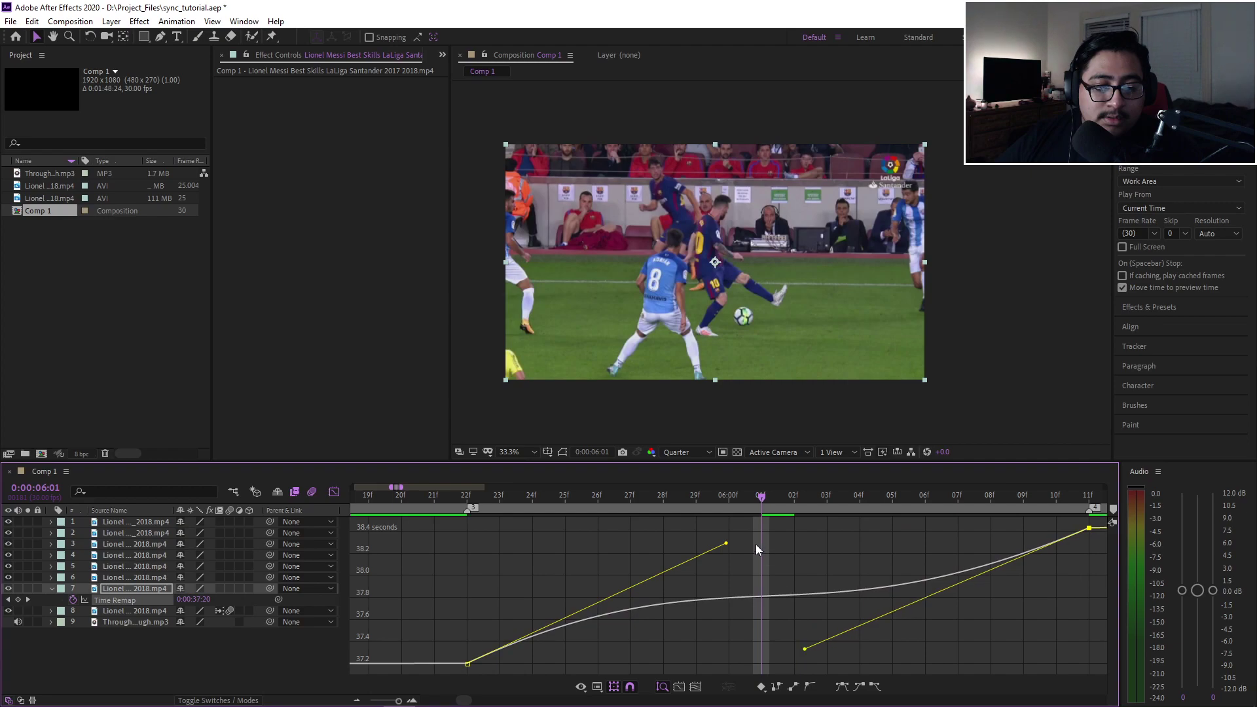
drag(725, 544, 721, 621)
- Bend the facing handles between markers 4 and 5 so the curve flattens around 0:00:06:21, and leave the Graph Editor
alt+scroll(831, 578, down, 3)
click(735, 500)
alt+scroll(776, 585, up, 5)
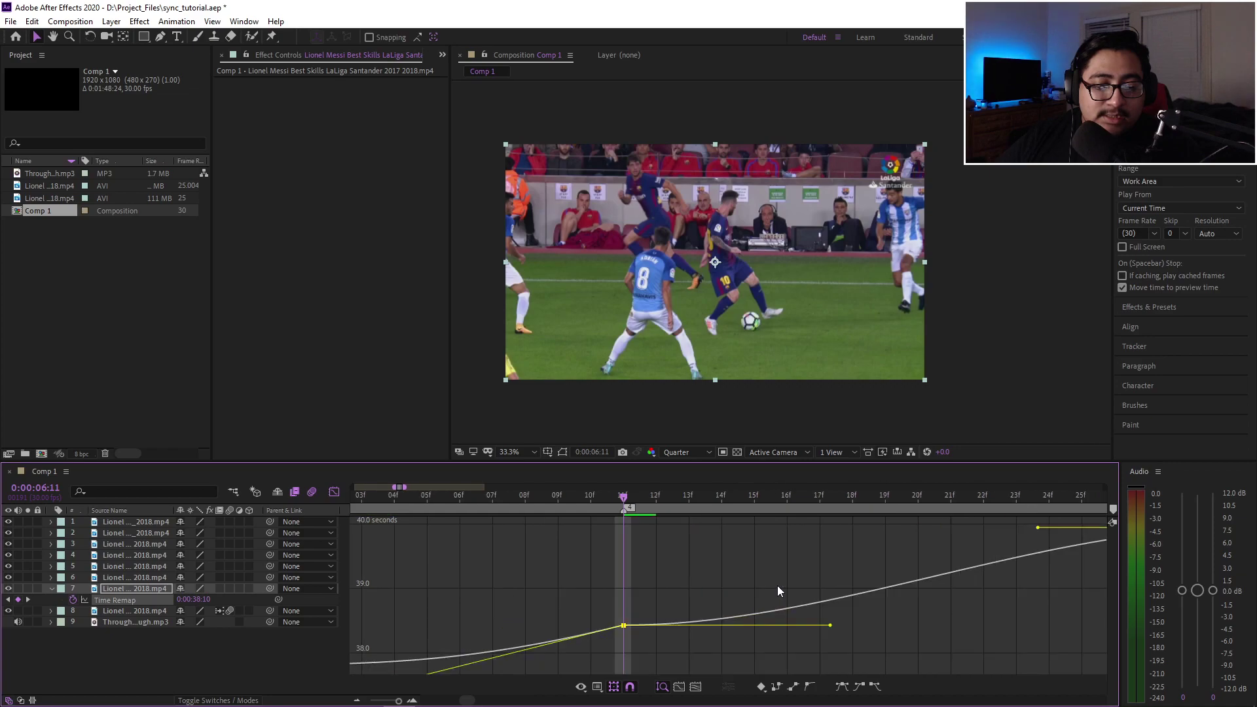
click(736, 501)
drag(620, 646, 667, 541)
drag(828, 528, 776, 636)
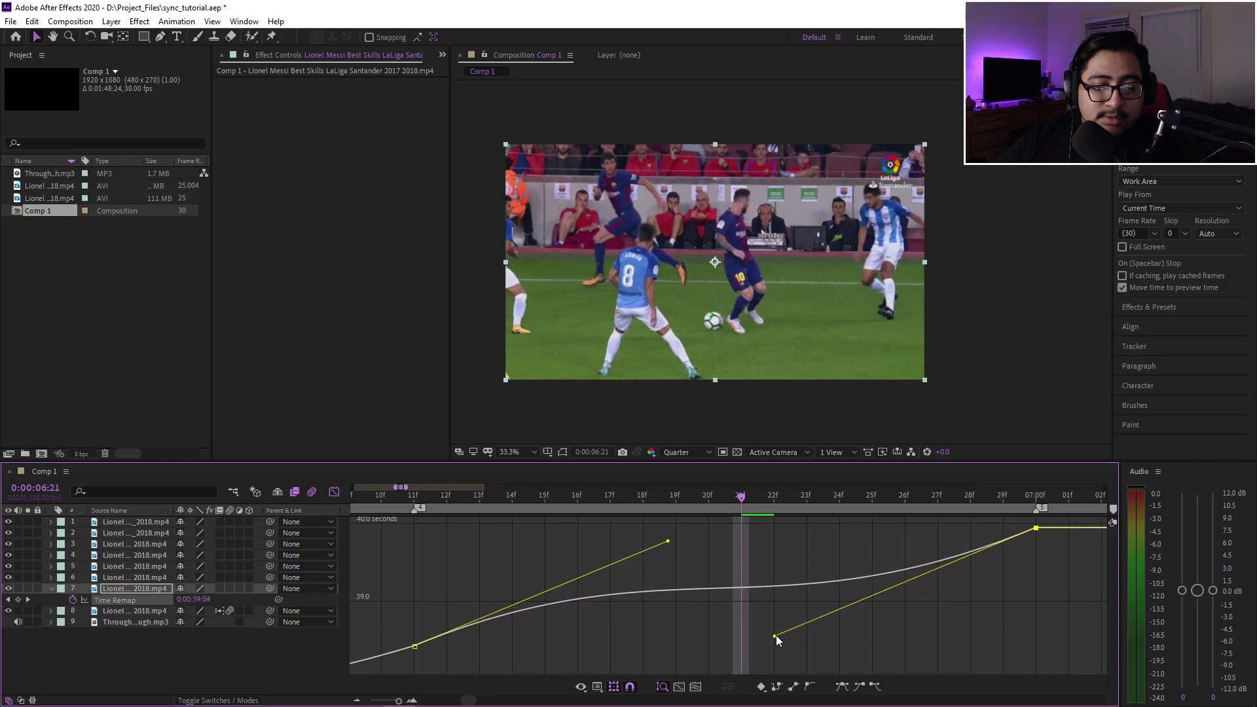
drag(667, 542, 666, 544)
click(334, 491)
- Collapse layer 7's properties and enable motion blur and frame blending on the layer
key(minus)
key(minus)
key(minus)
key(minus)
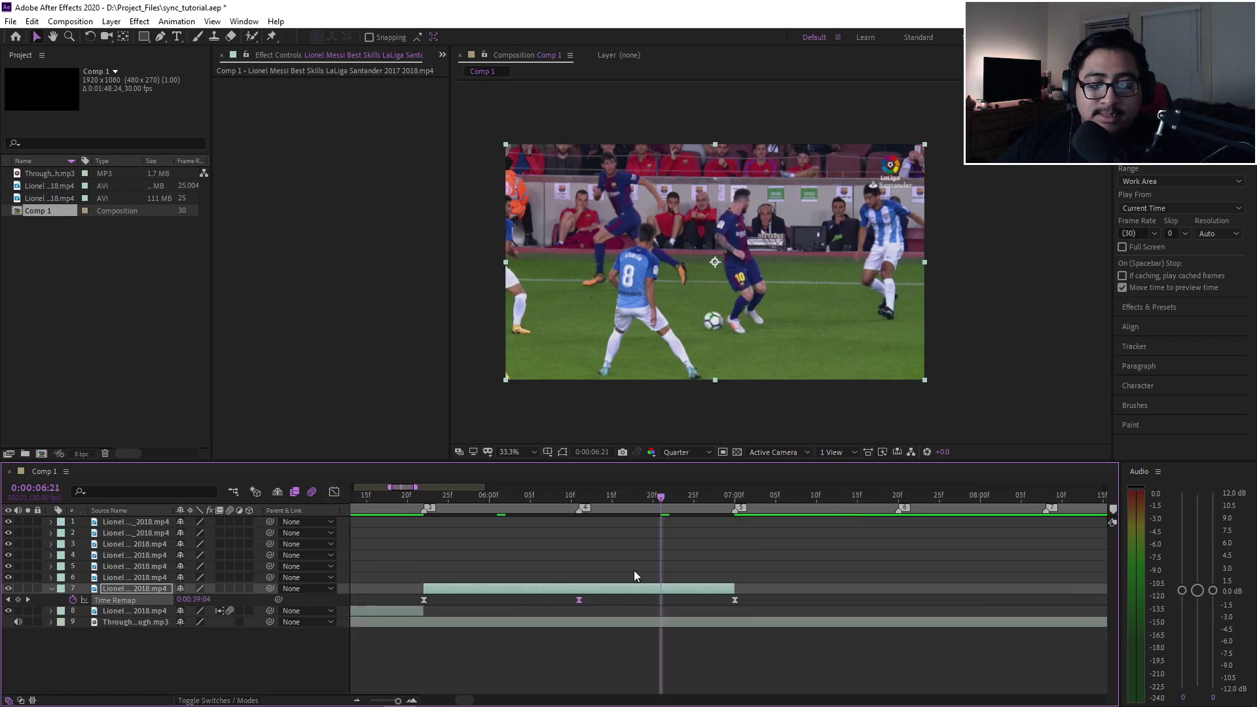
key(u)
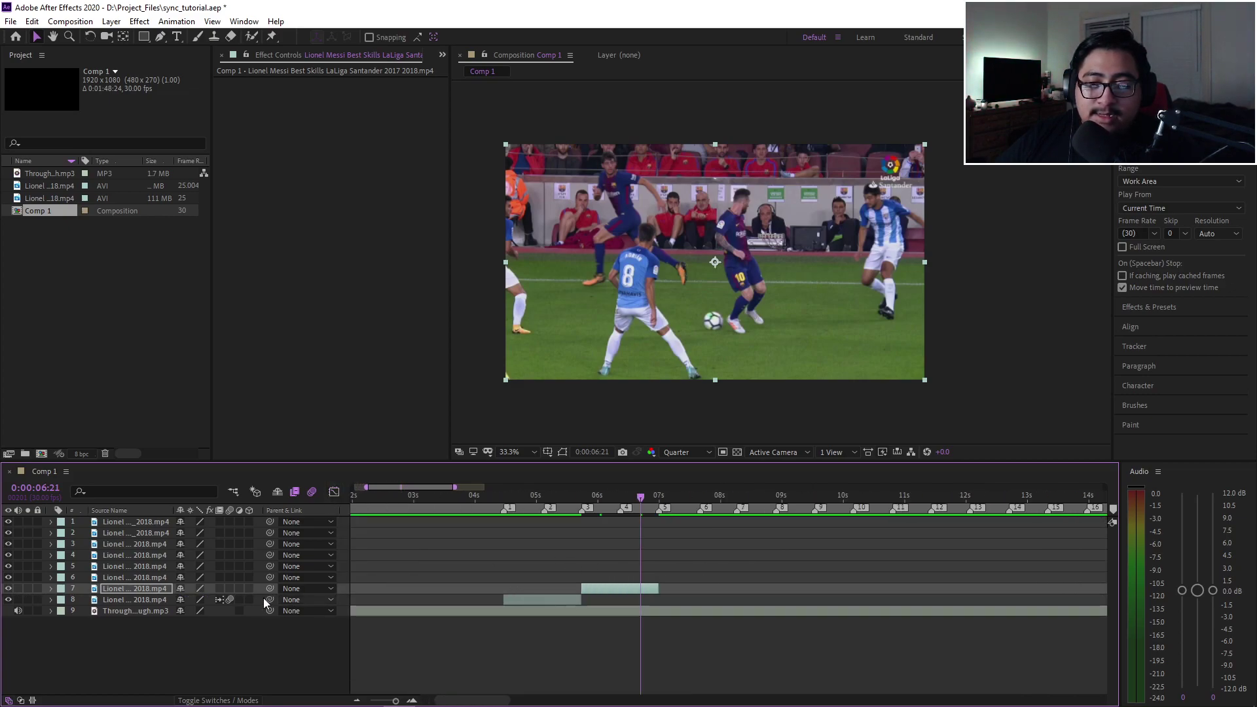
click(229, 589)
click(220, 589)
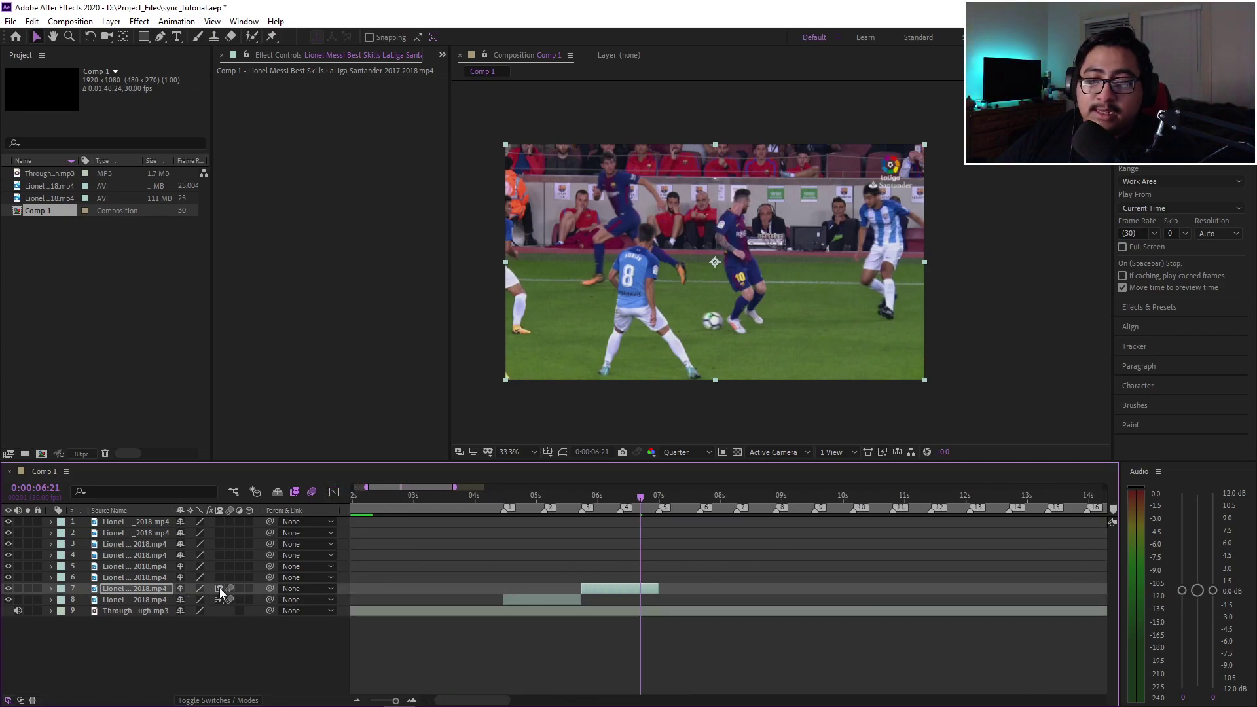
click(701, 629)
- Preview the two retimed clips against the music from 0:00:02:10
scroll(657, 577, left, 3)
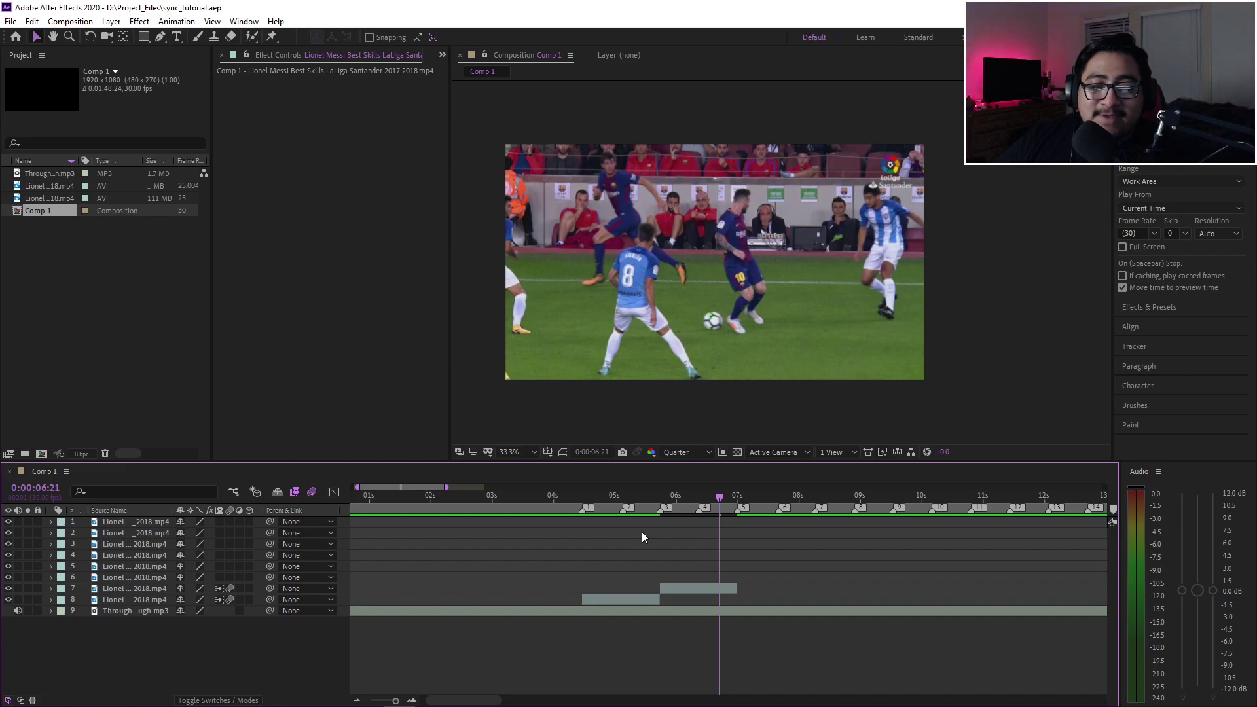
scroll(641, 537, right, 3)
click(510, 507)
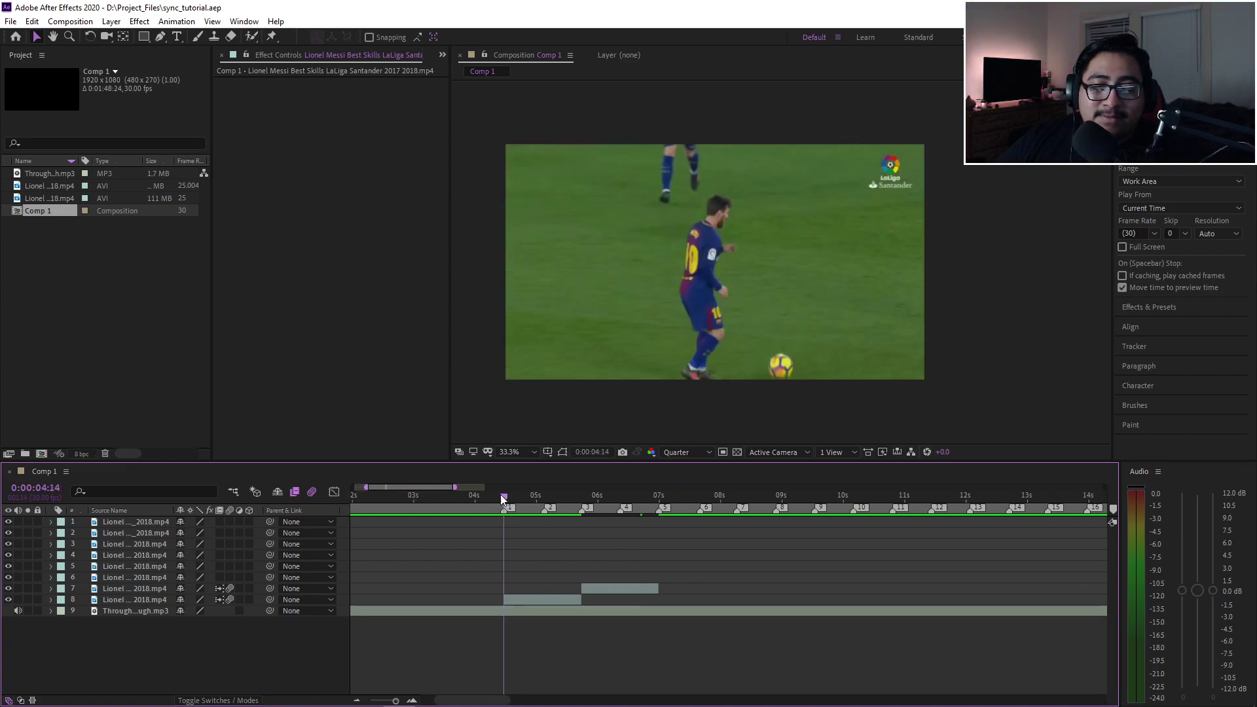
scroll(569, 494, left, 2)
drag(550, 498, 425, 509)
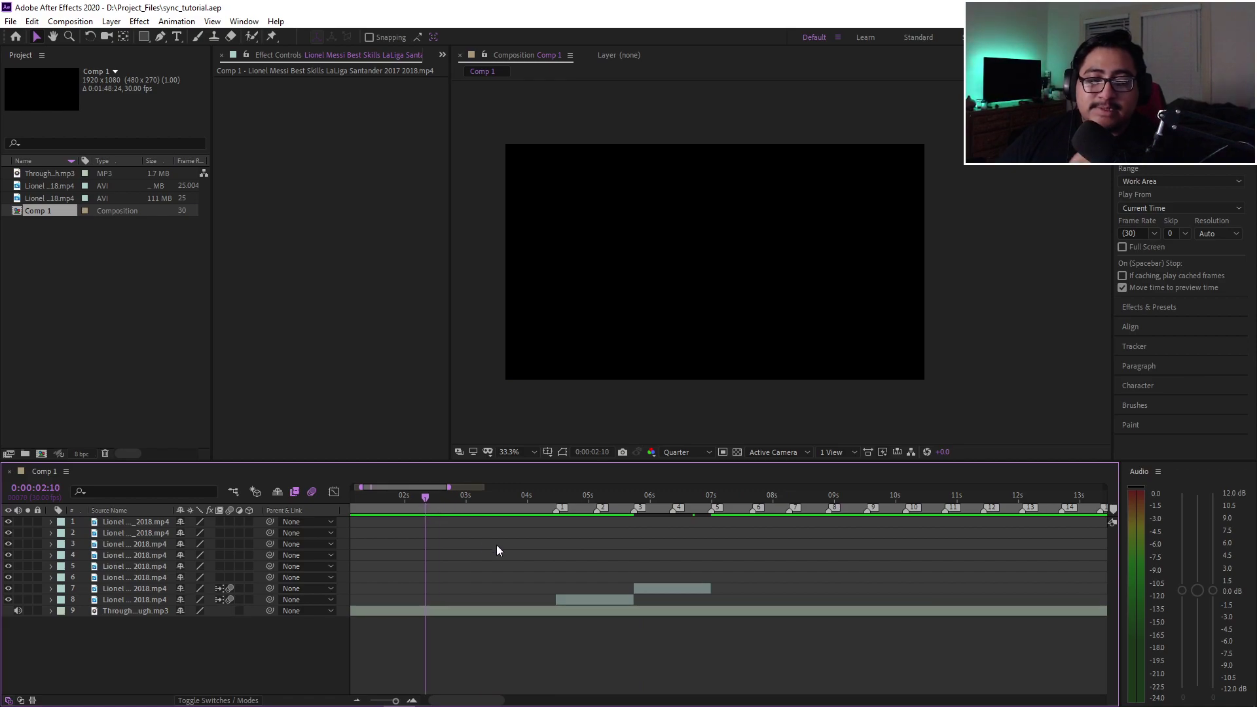
key(space)
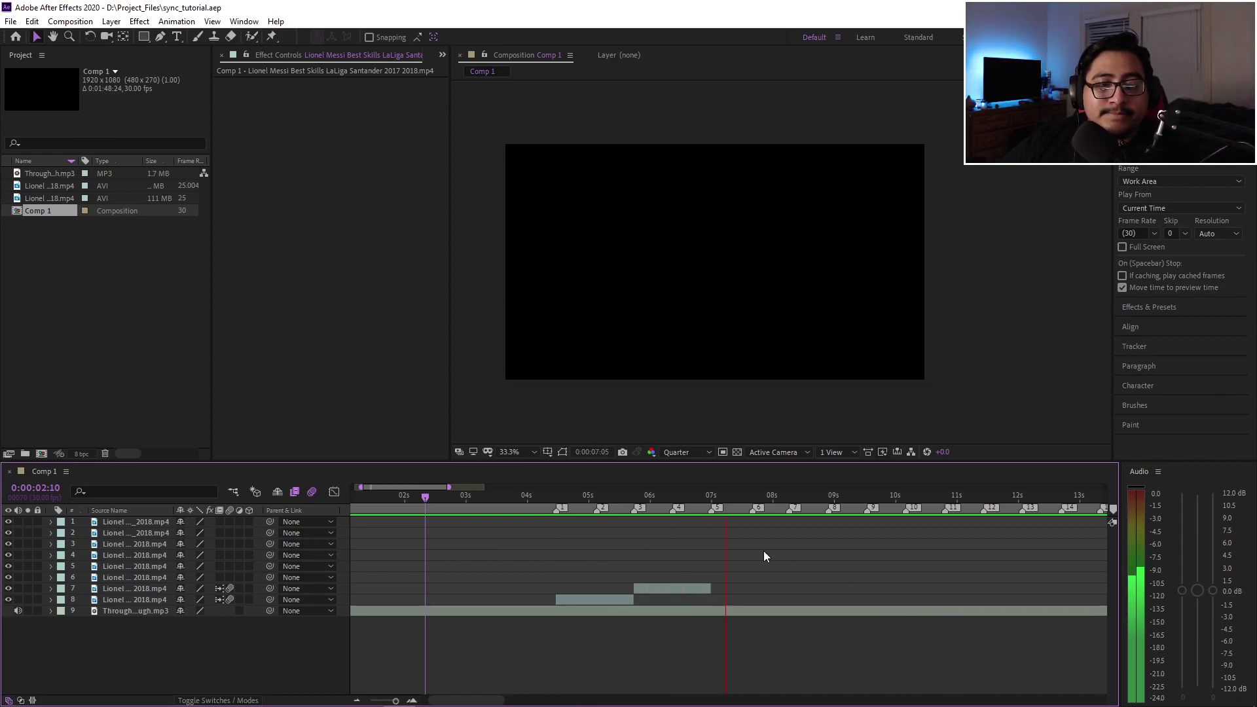
- Replay the two clips from 0:00:03:11 and again from 0:00:04:00, and return to layer 7's clip at 0:00:06:09
click(551, 501)
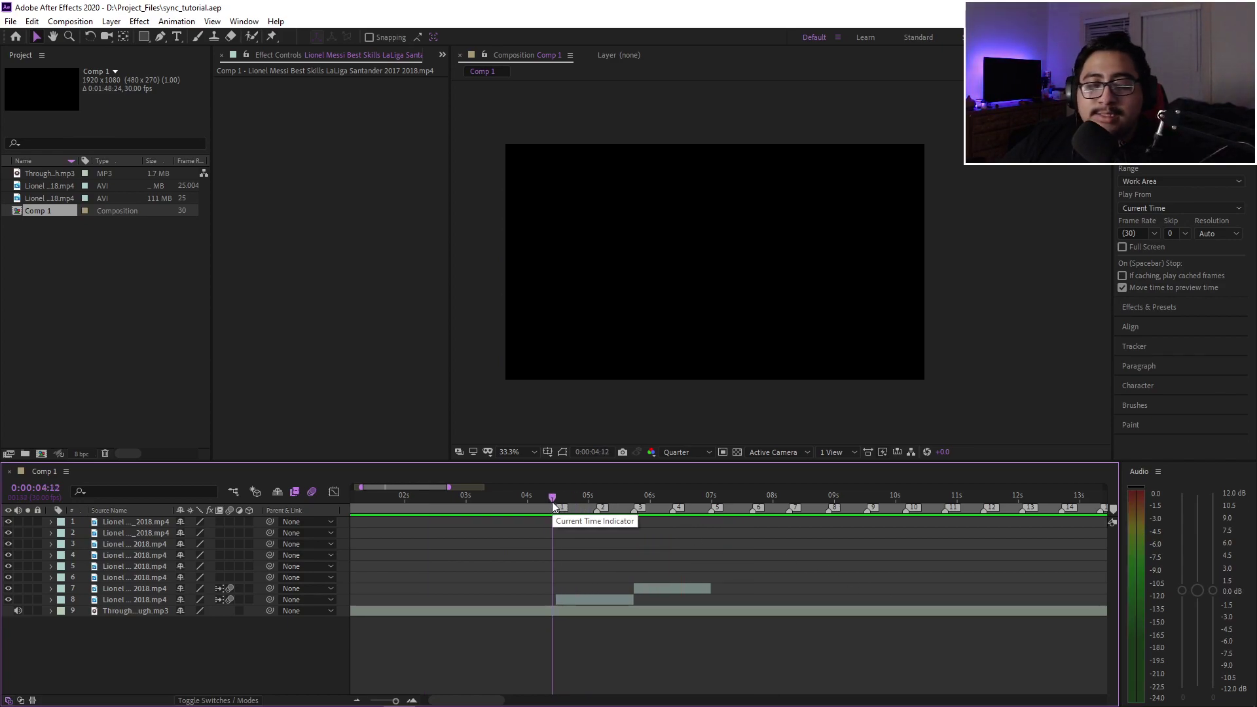
drag(544, 500, 487, 505)
key(space)
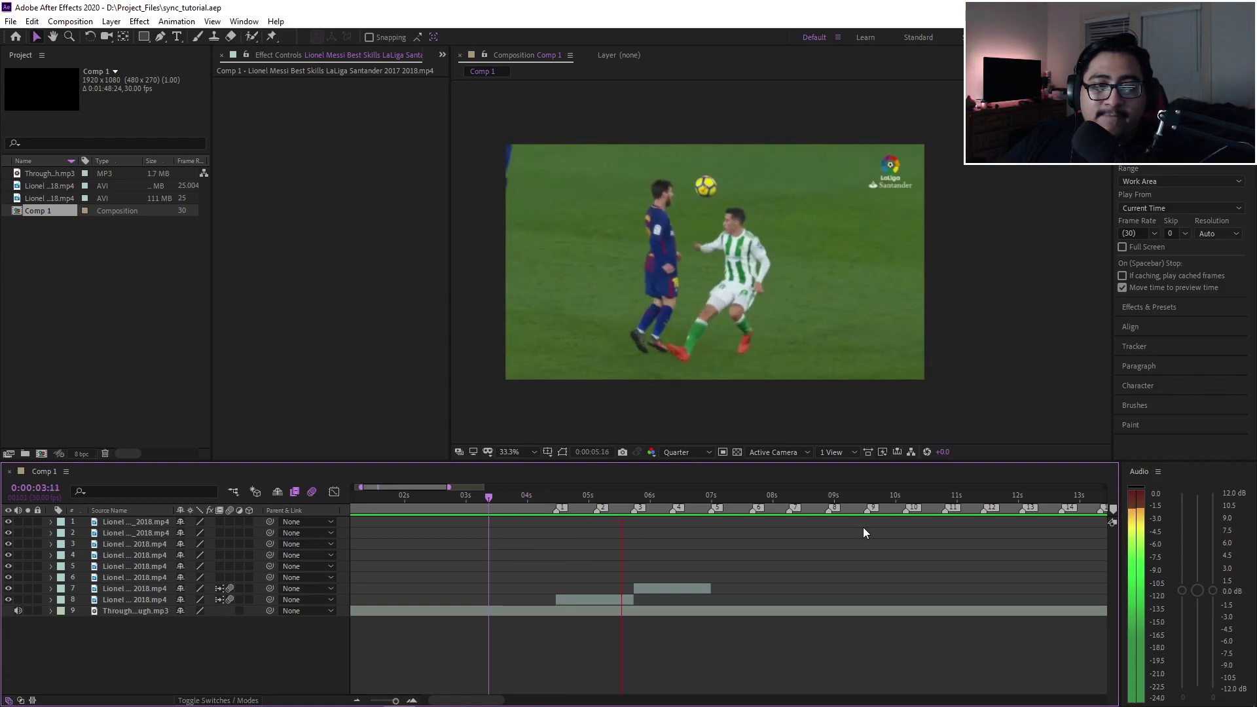
drag(662, 496, 529, 561)
key(space)
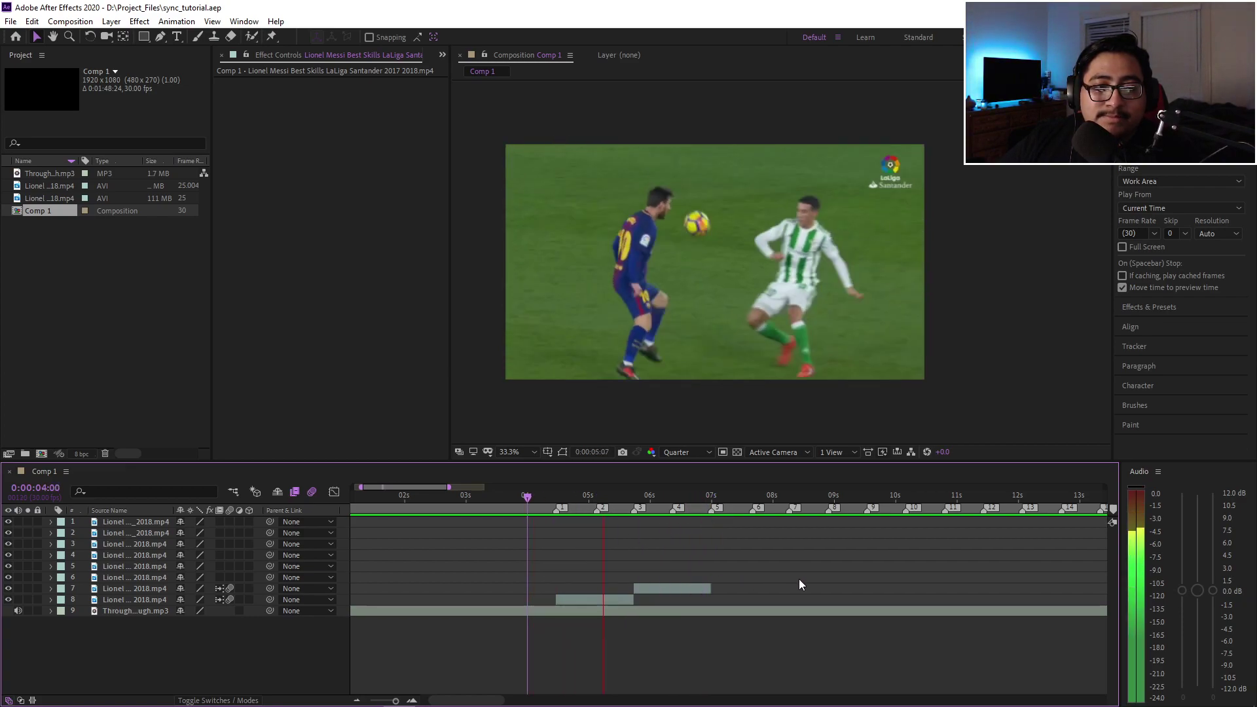
click(667, 497)
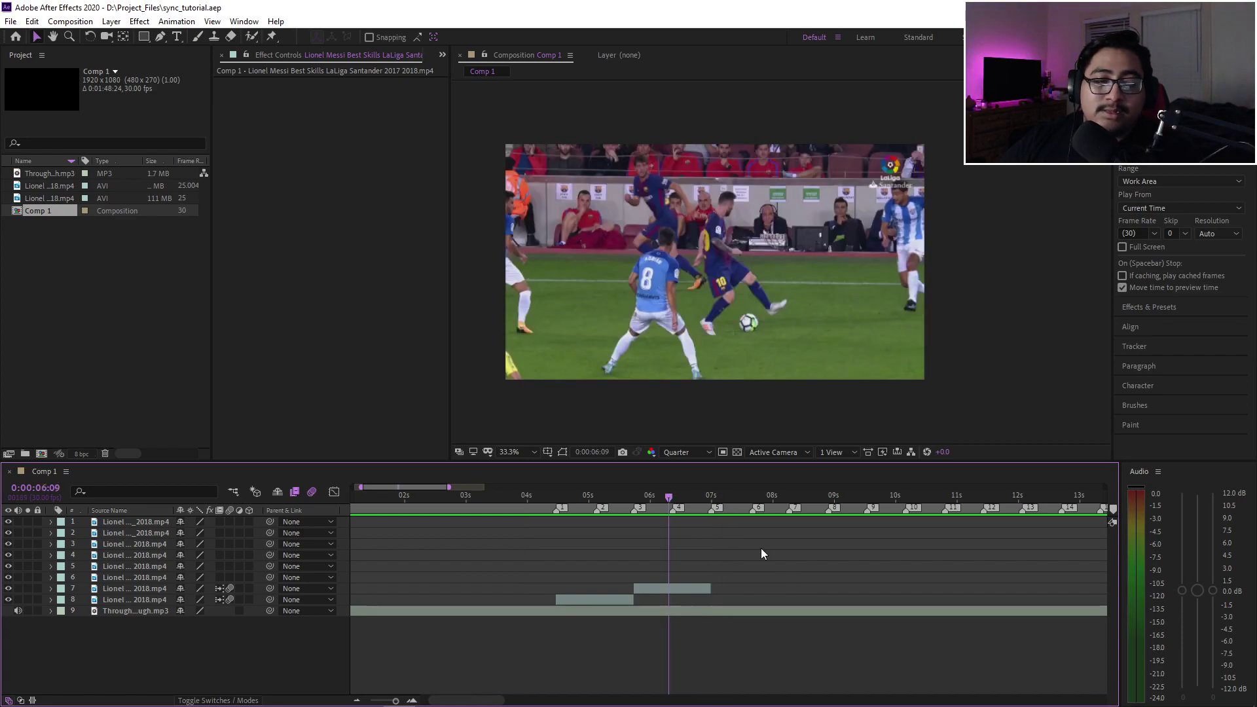
scroll(686, 541, down, 5)
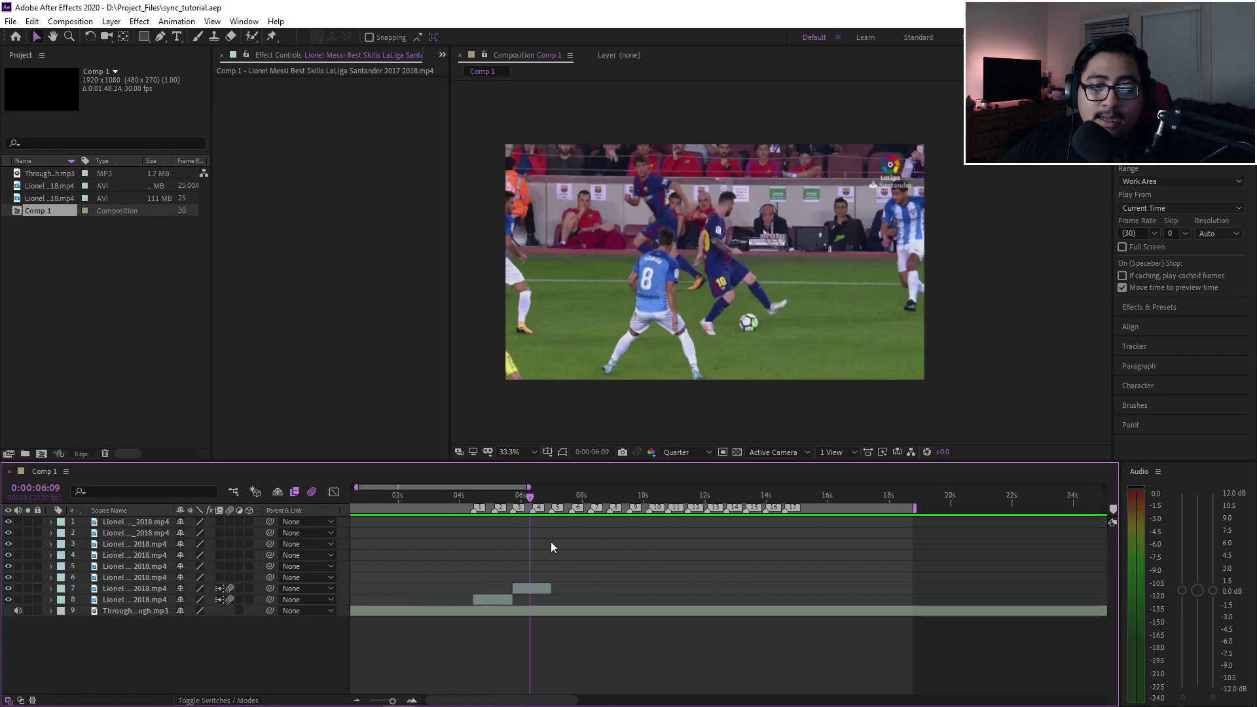
scroll(576, 540, up, 6)
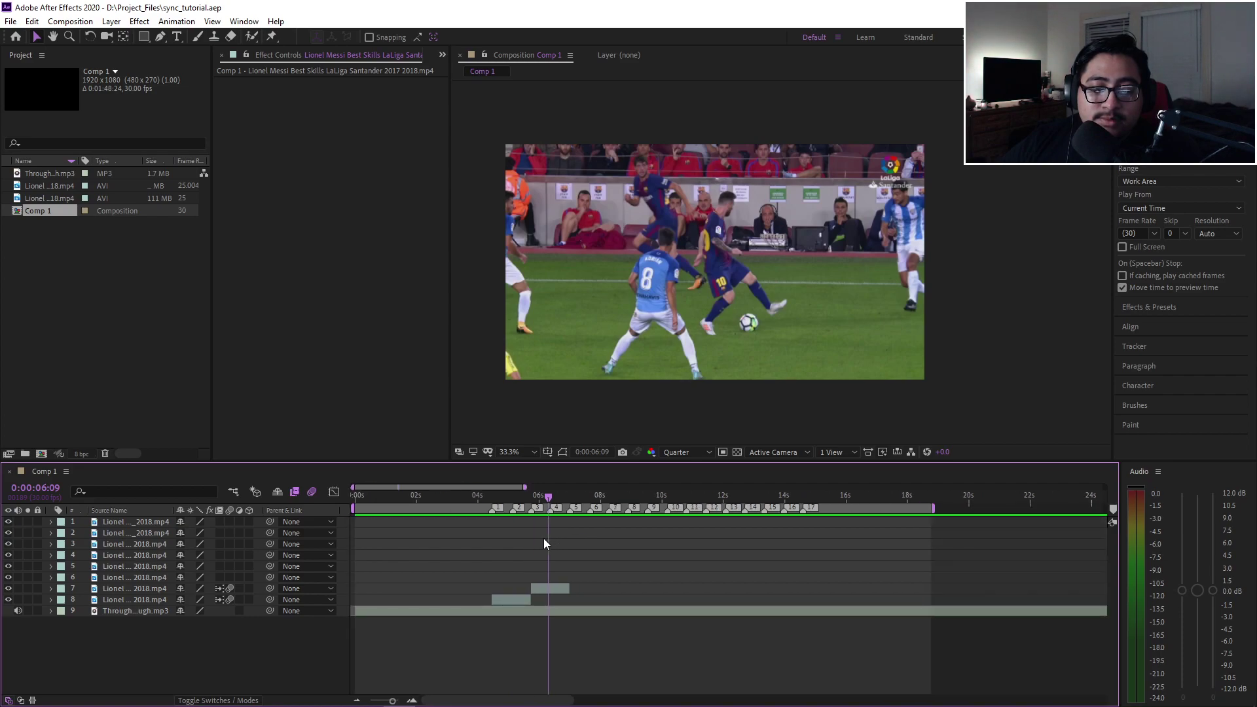
scroll(578, 551, down, 3)
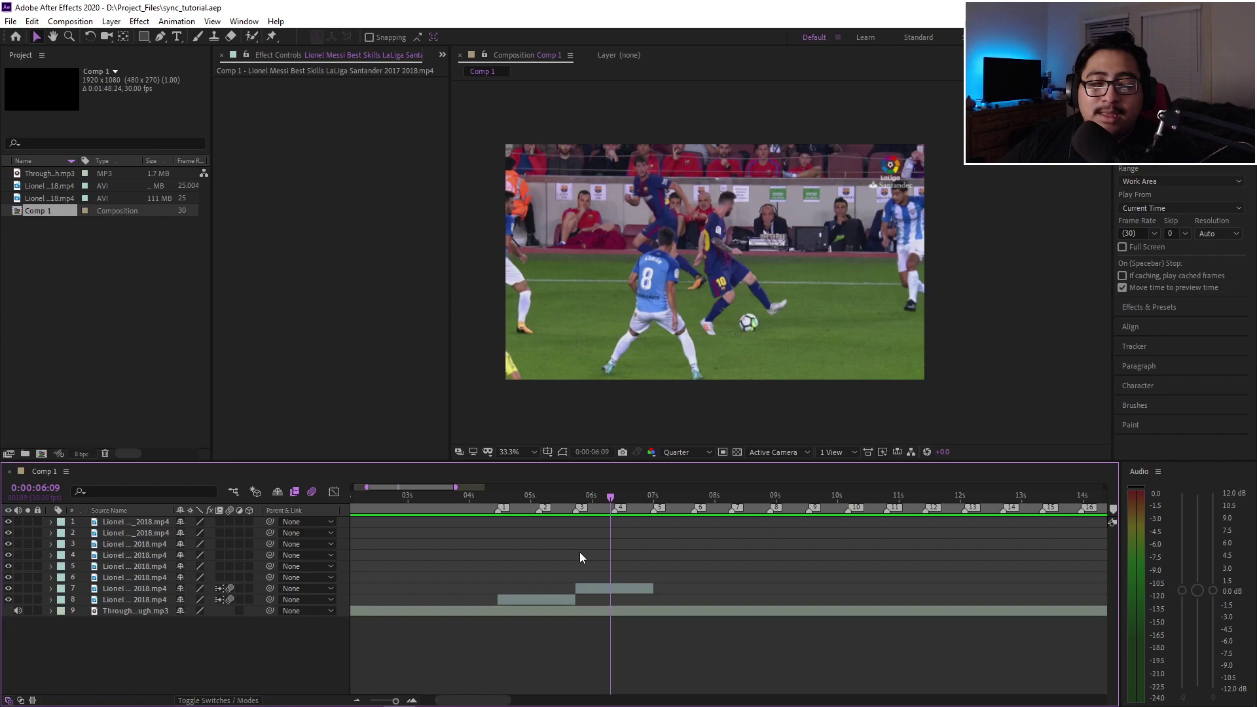
- Move layers 1 through 6 together to an earlier time so that layer 6 starts where layer 7 ends, at marker 5
drag(611, 498, 652, 497)
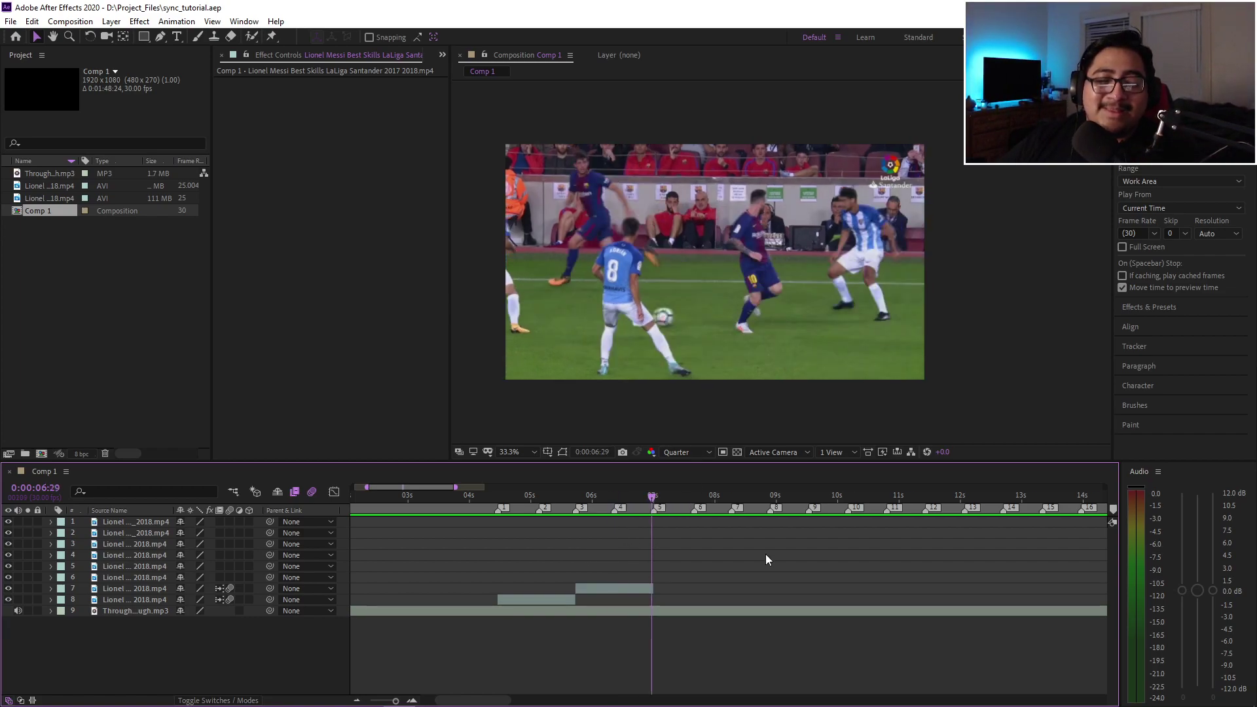
scroll(737, 538, down, 5)
scroll(854, 574, down, 3)
click(761, 576)
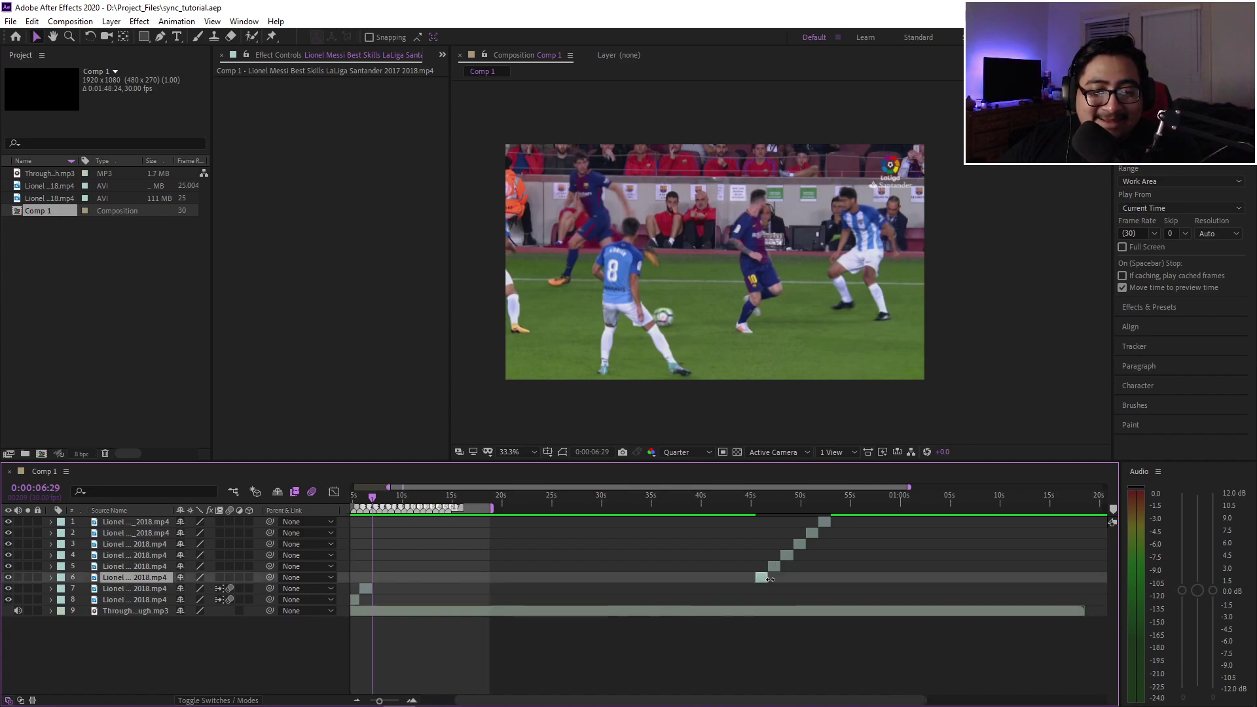
shift+click(831, 518)
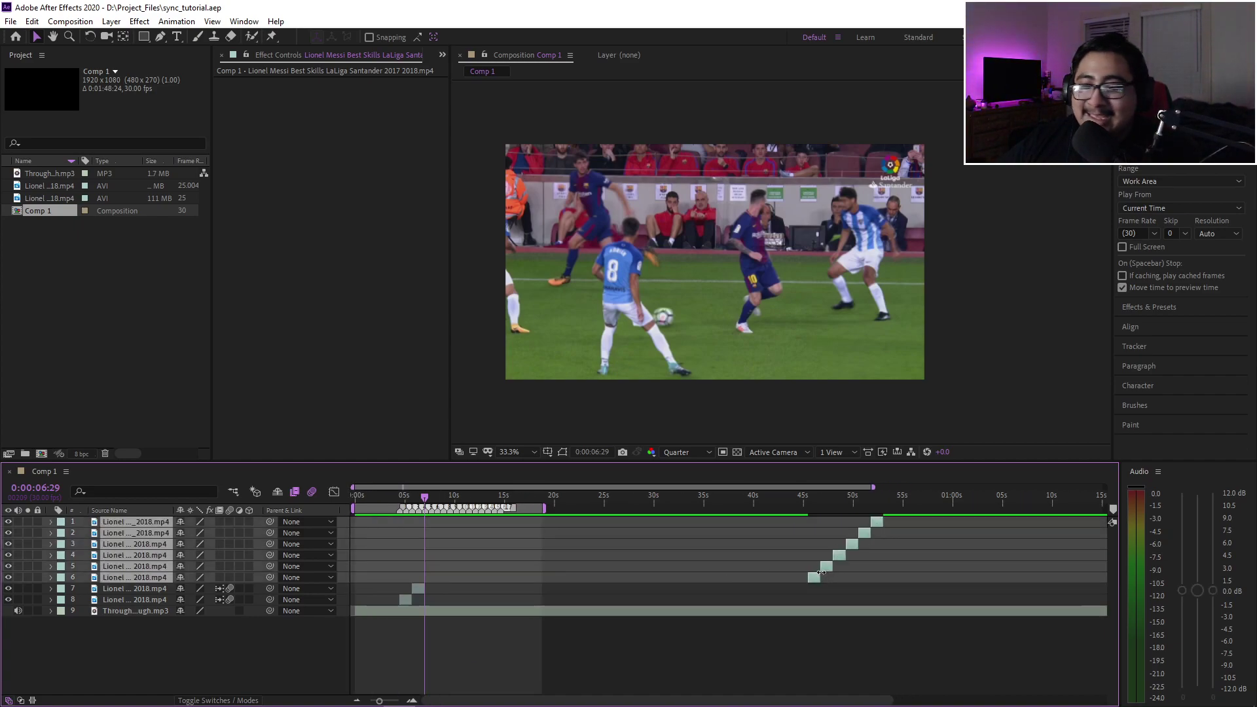
drag(820, 573, 425, 577)
key(equal)
key(equal)
key(equal)
key(equal)
key(Page_Down)
key(minus)
key(minus)
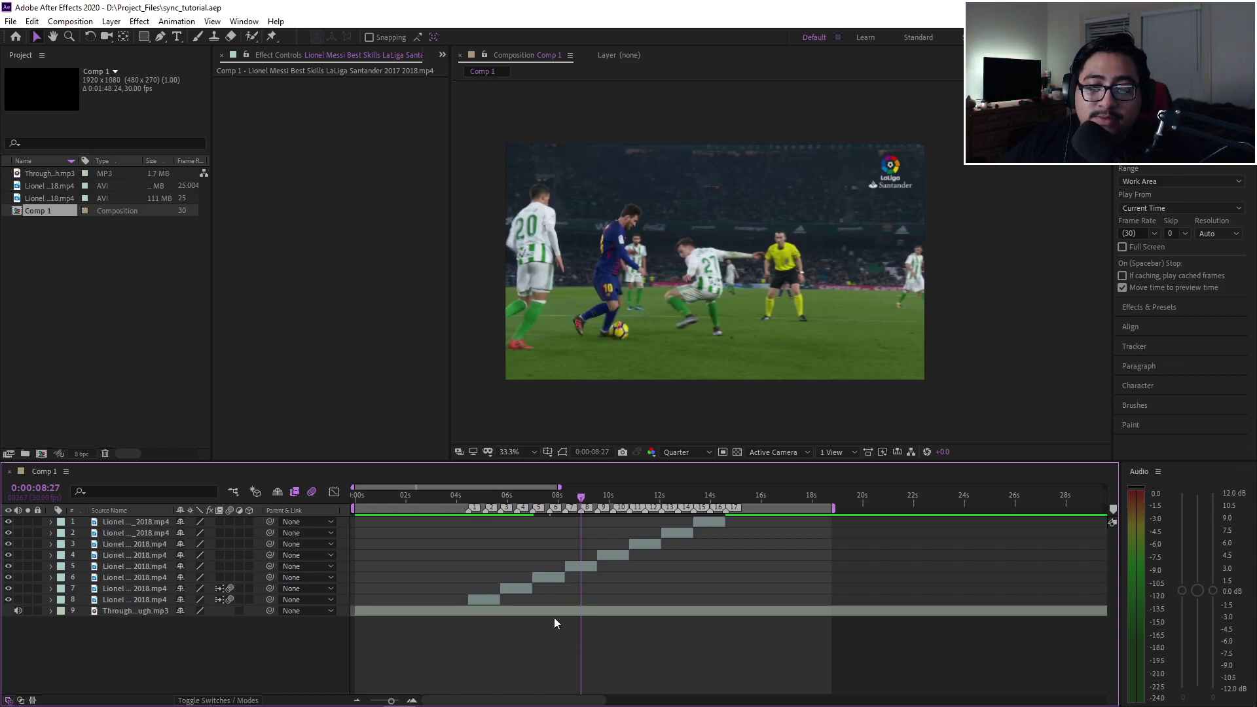
- Preview the assembled clip sequence from the composition's start and scrub to the start of layer 5 at 0:00:08:10
click(457, 494)
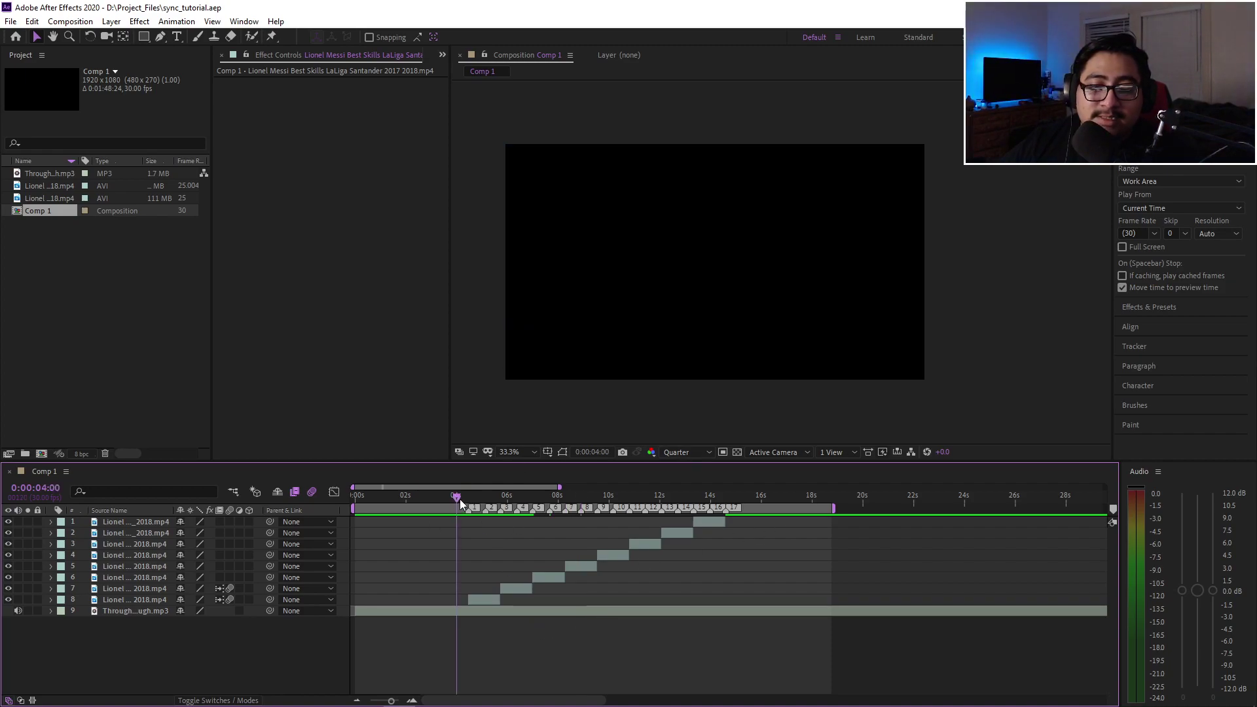
drag(429, 500, 332, 509)
click(1123, 172)
click(670, 645)
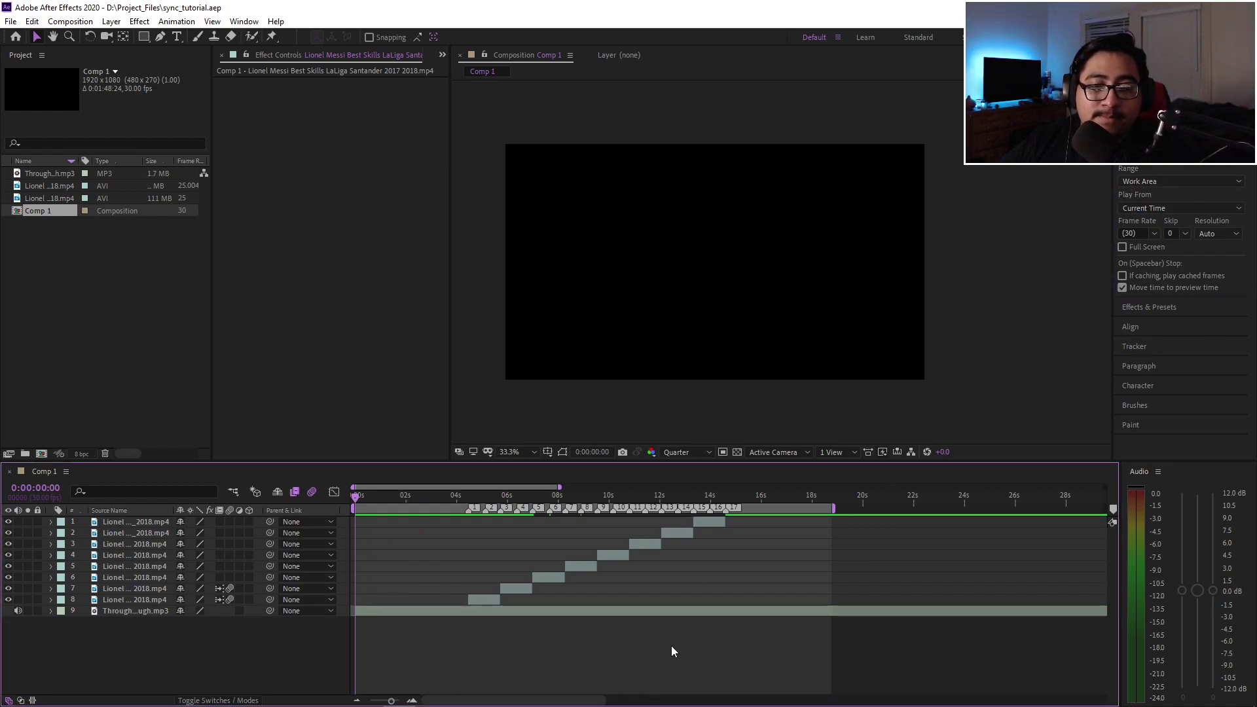
key(space)
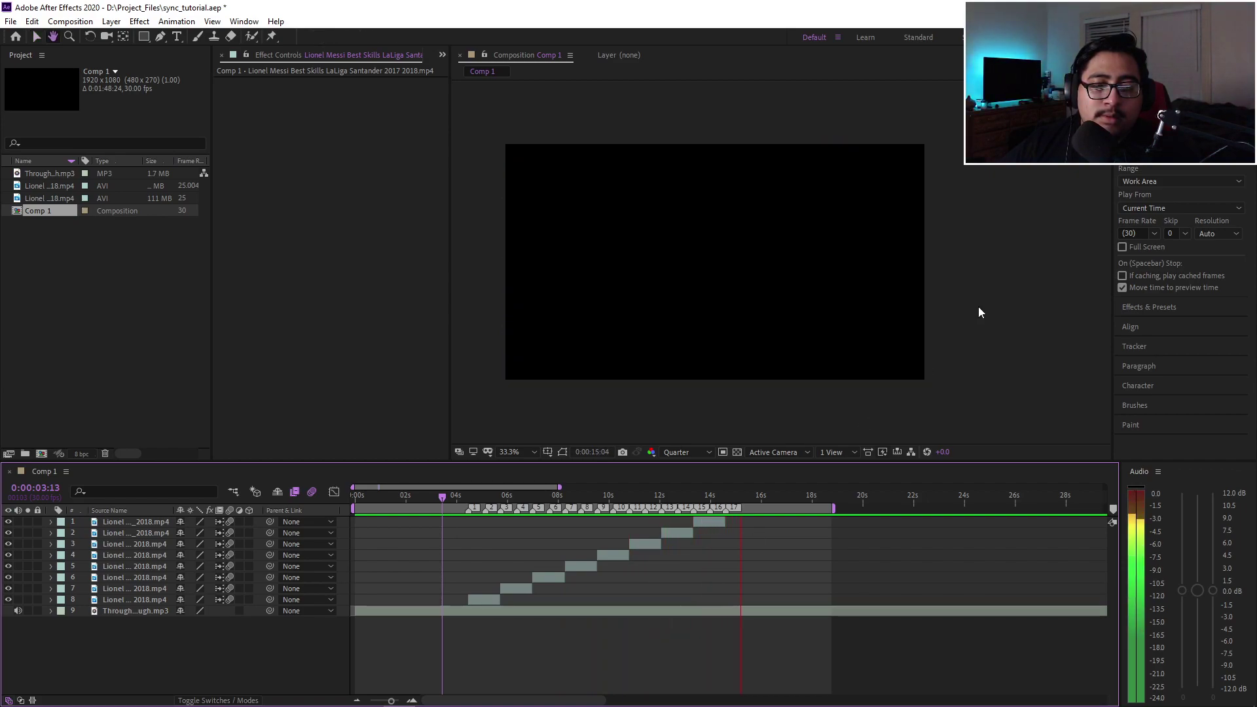
click(543, 496)
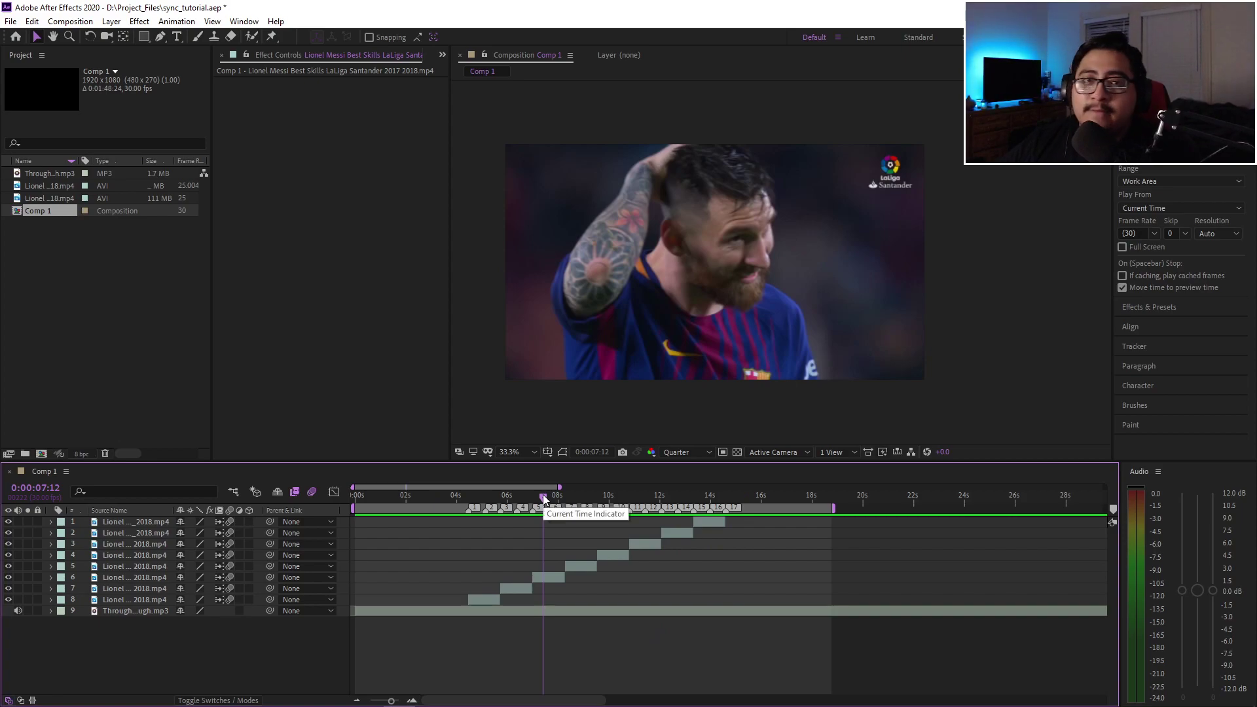
mouse_move(544, 498)
mouse_down()
mouse_move(582, 497)
mouse_move(493, 511)
mouse_move(716, 543)
mouse_move(627, 547)
mouse_move(699, 547)
mouse_move(669, 507)
mouse_move(619, 508)
mouse_move(557, 439)
mouse_move(567, 496)
mouse_up()
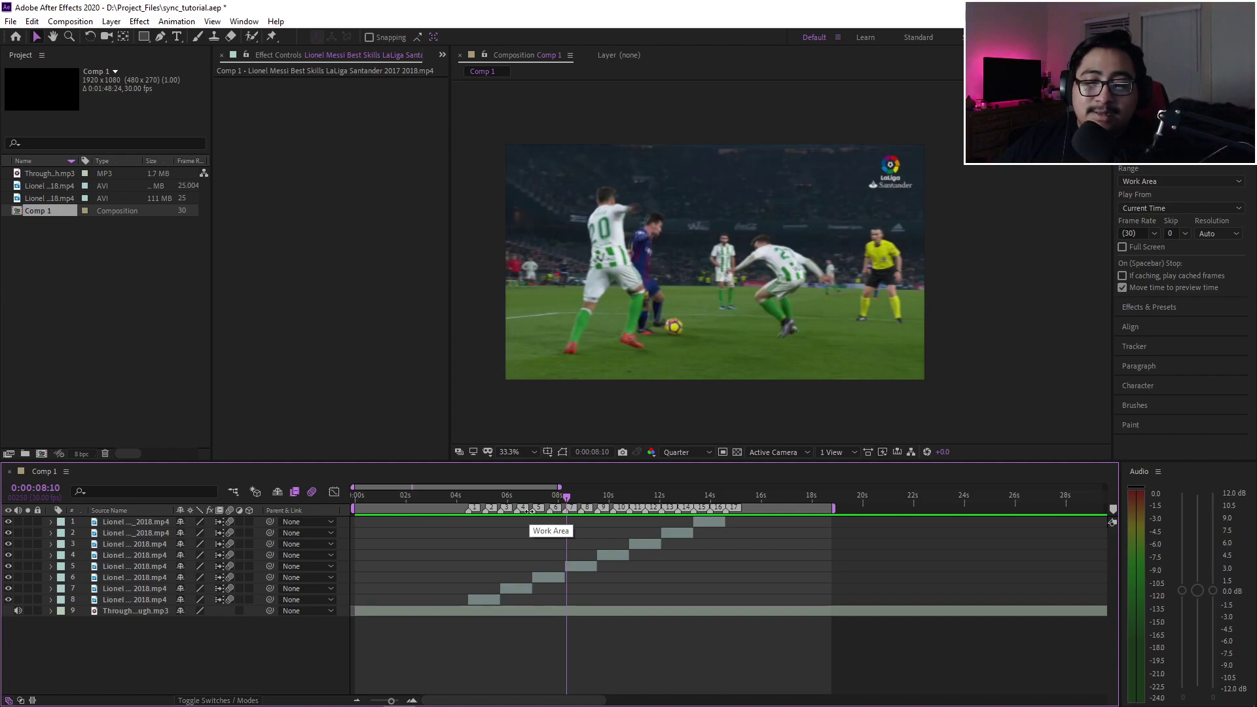
- Scrub back to layer 8's clip, inspect its time remap keyframes, and park the playhead on the middle one at 0:00:05:04
click(472, 497)
drag(473, 498, 522, 498)
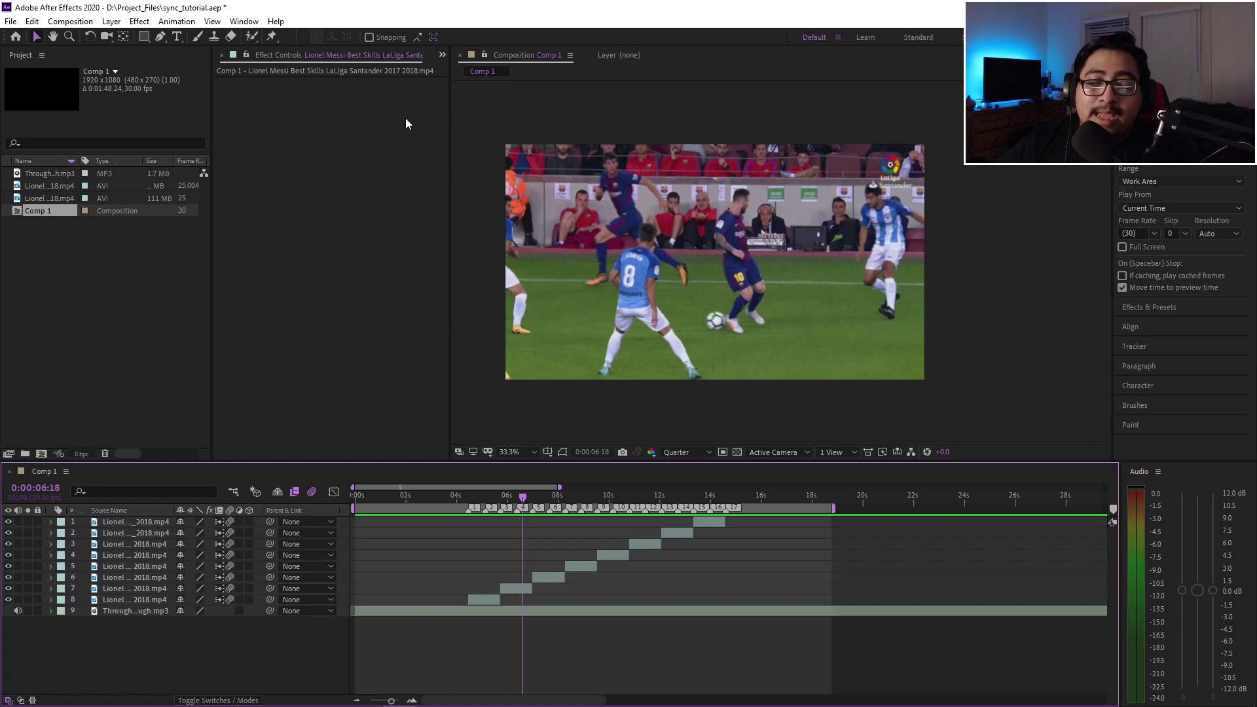
click(492, 501)
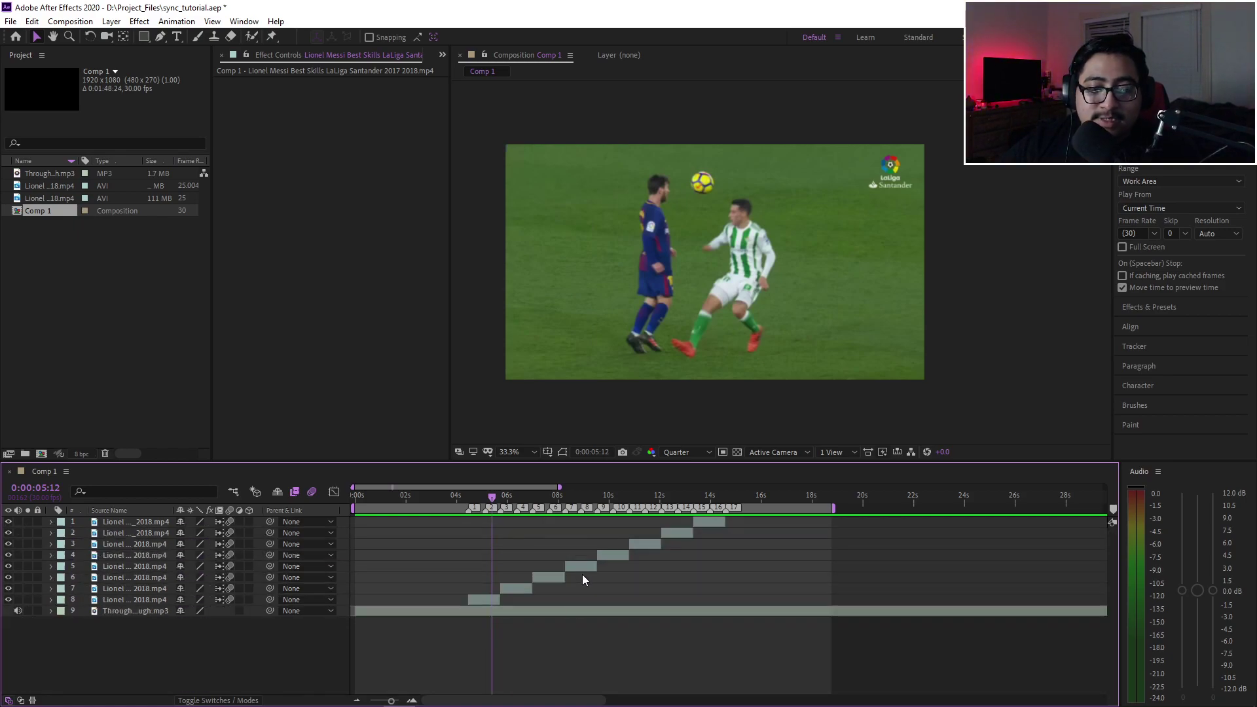
click(471, 600)
key(u)
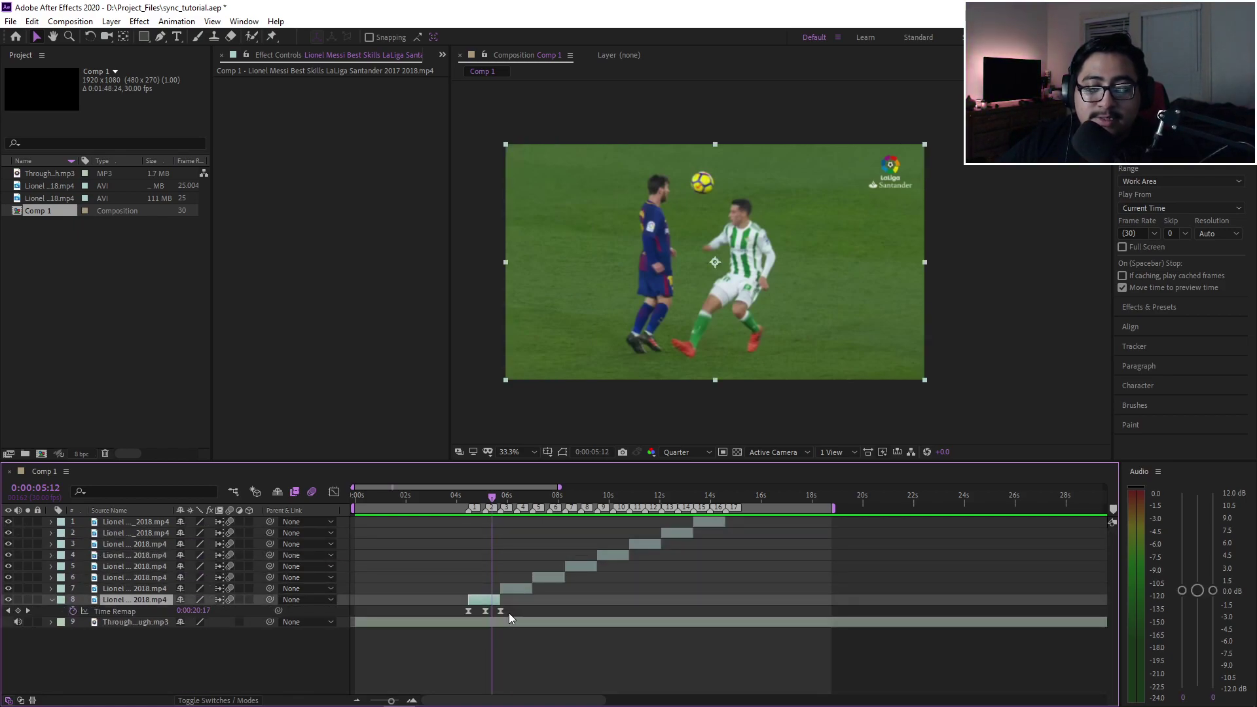
scroll(481, 569, up, 4)
click(507, 496)
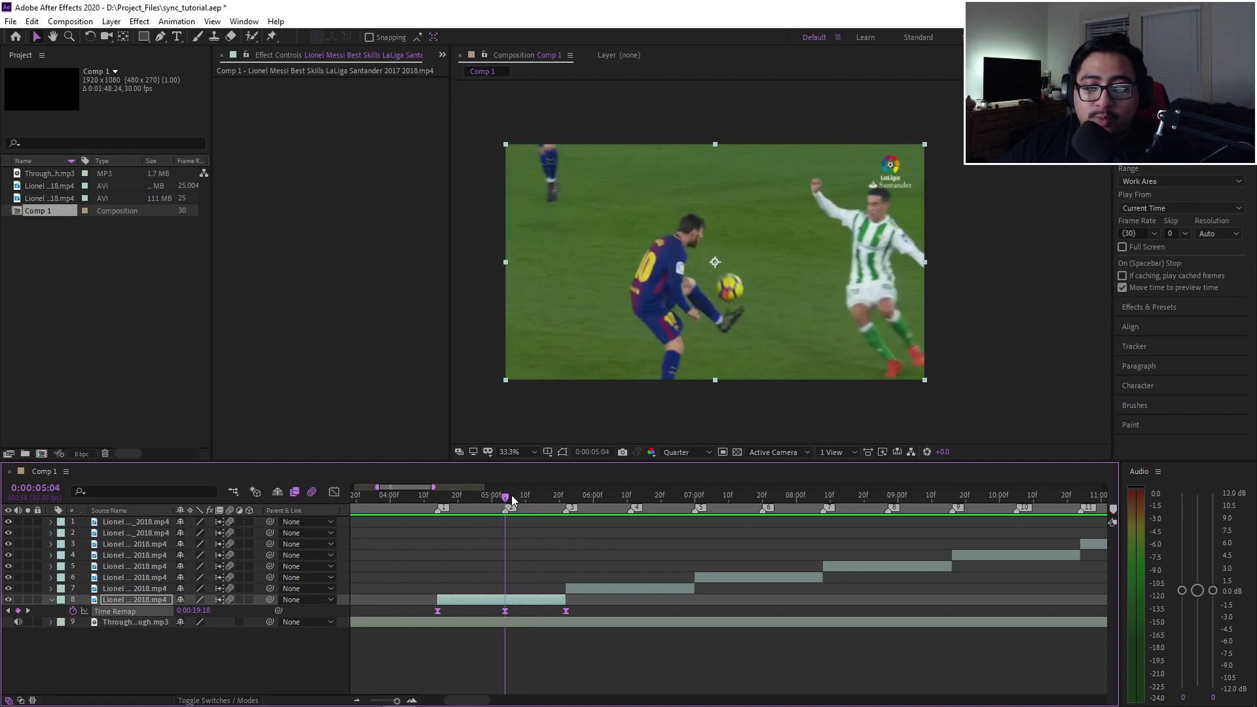
key(u)
click(529, 558)
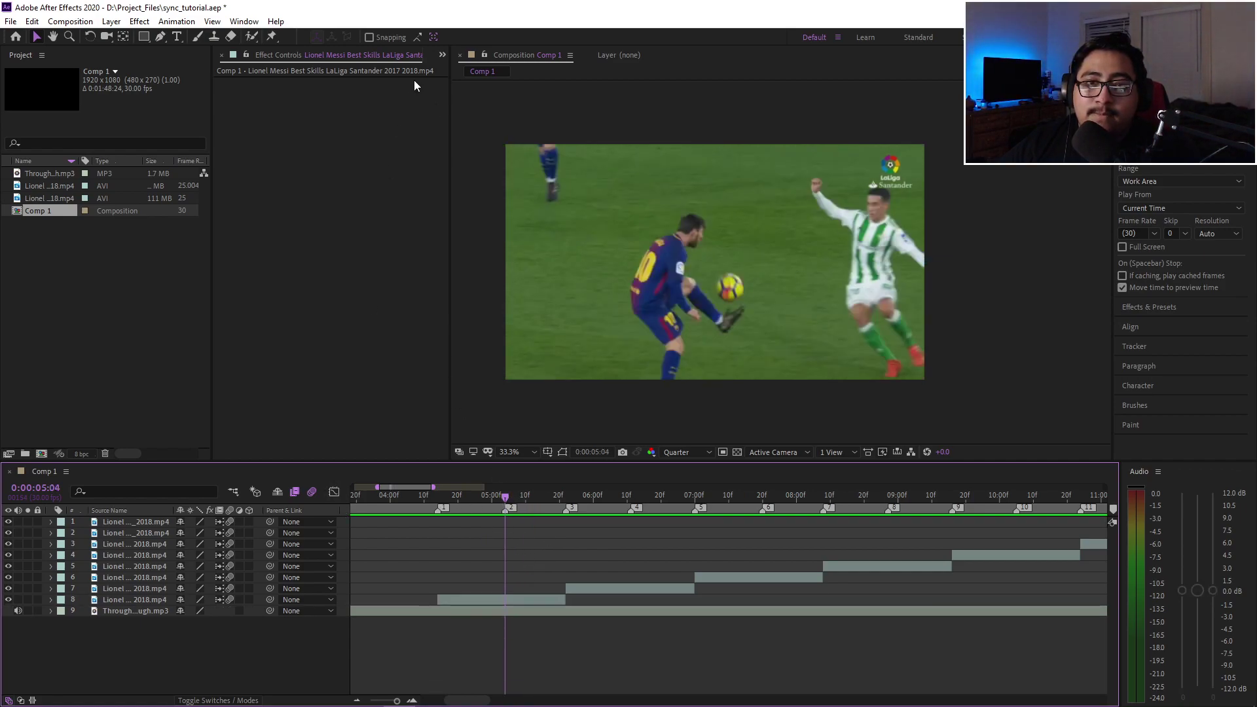
- Show the Flow curve editor, enlarge its preset area, and dismiss the update notice
click(442, 54)
click(465, 64)
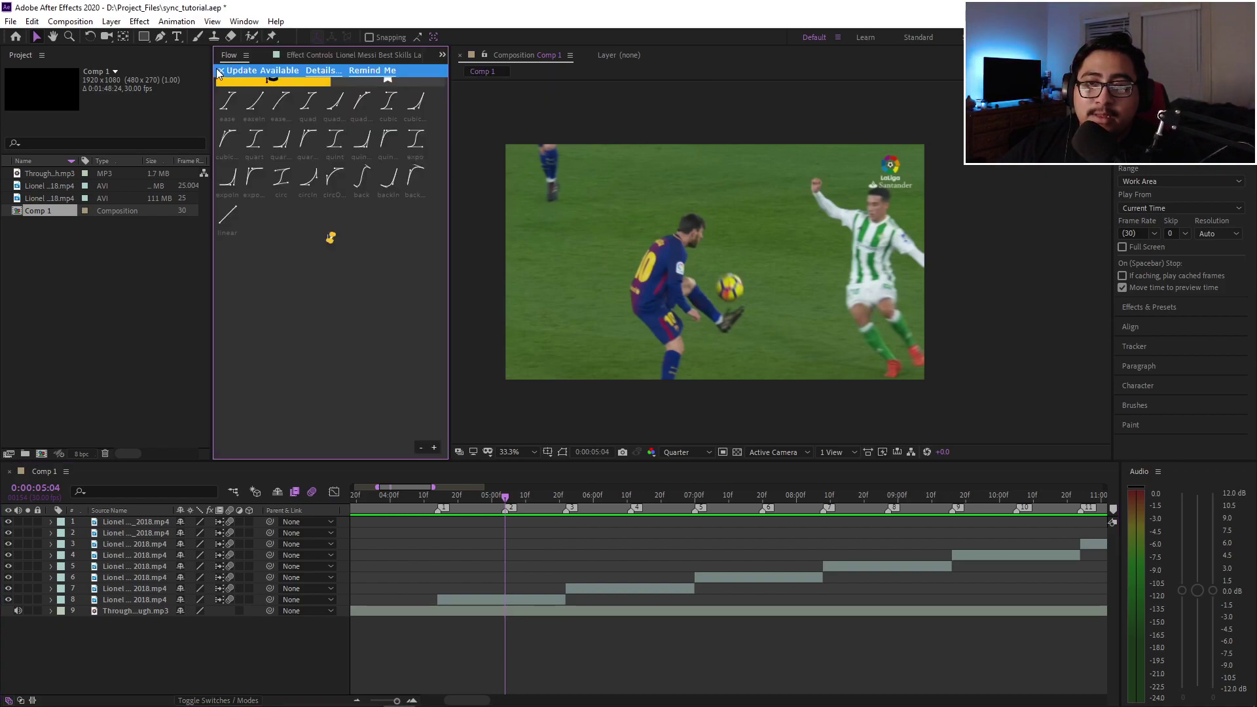
click(220, 70)
click(242, 56)
click(295, 167)
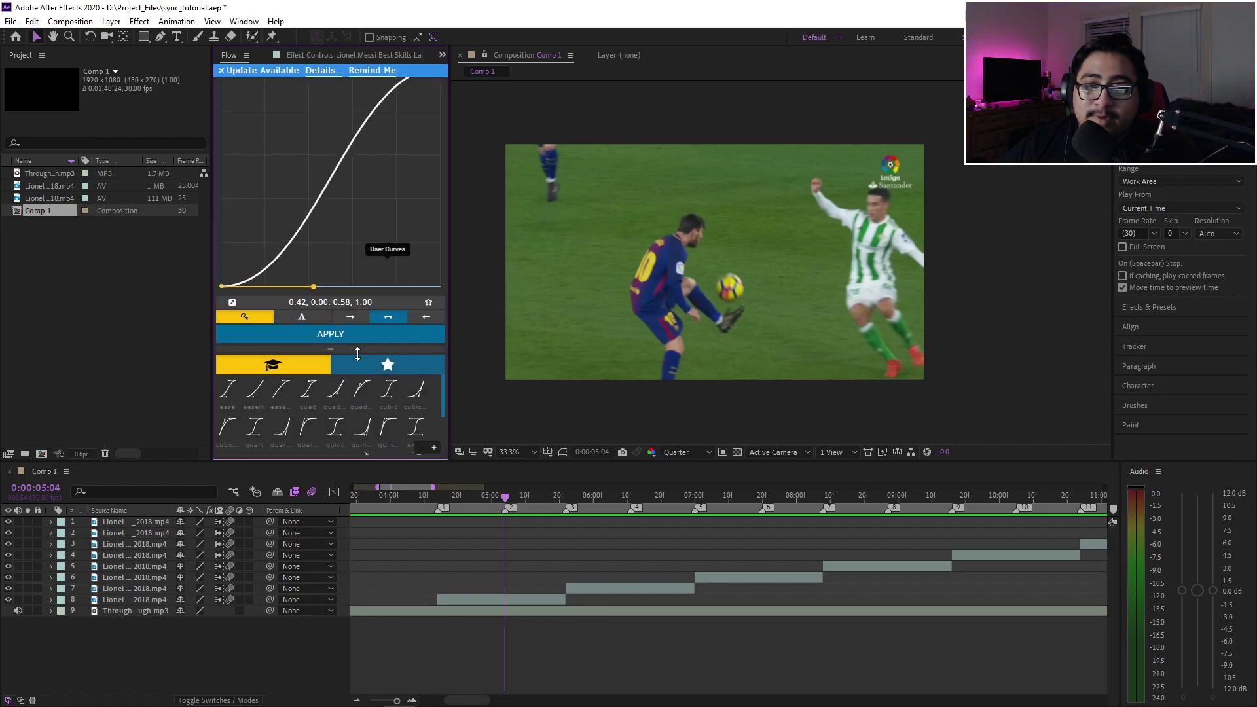
drag(378, 336, 378, 316)
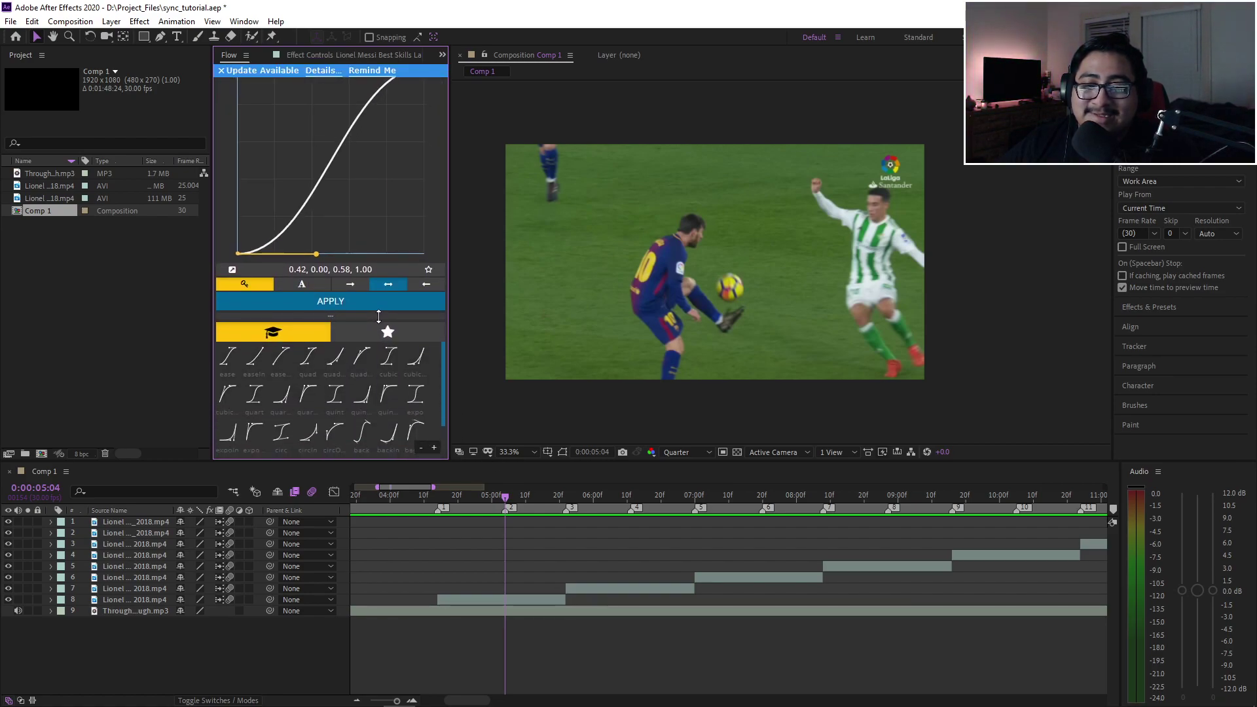
click(220, 70)
- Examine layer 8's time remap curve in the graph view and play it to 0:00:05:15, then return to the layer bars
click(519, 598)
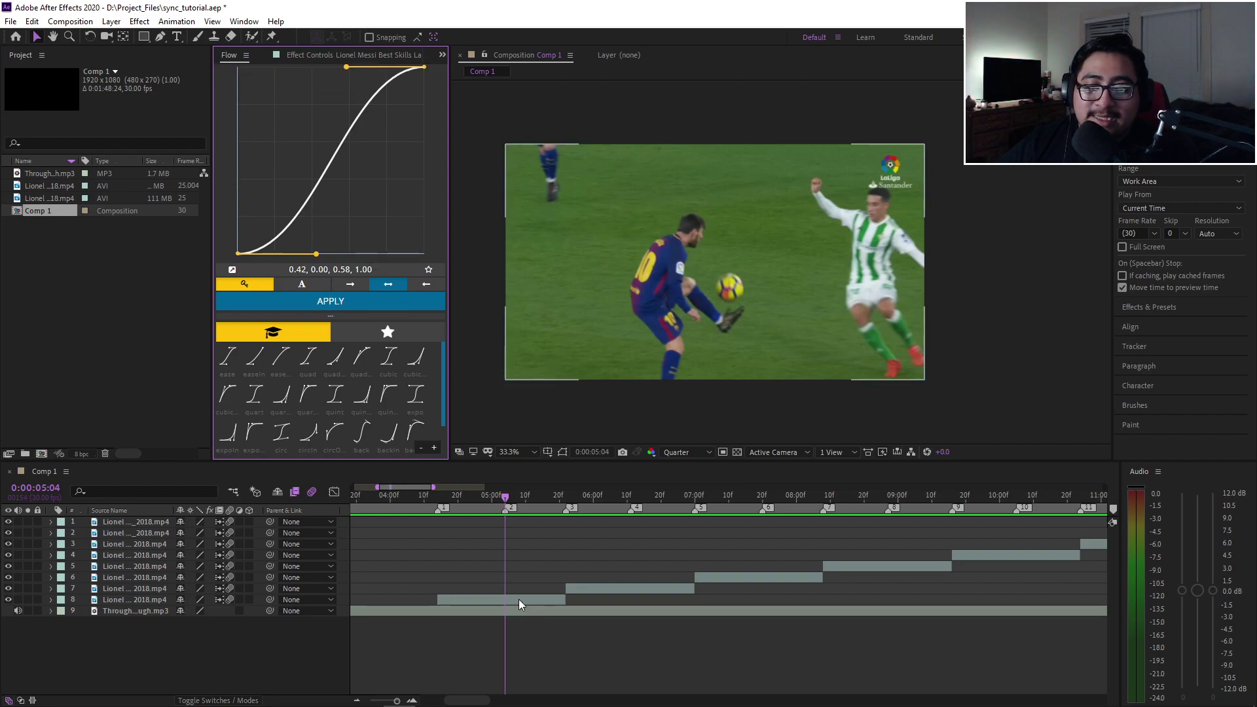
click(518, 599)
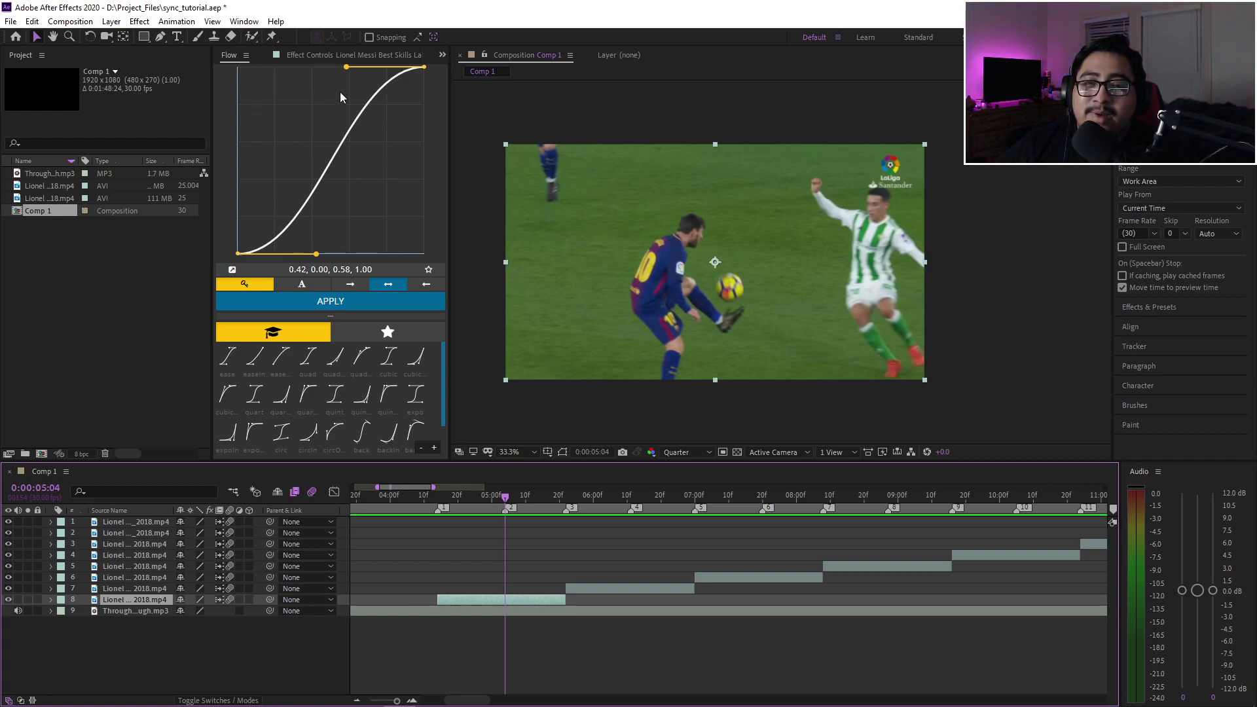
click(527, 599)
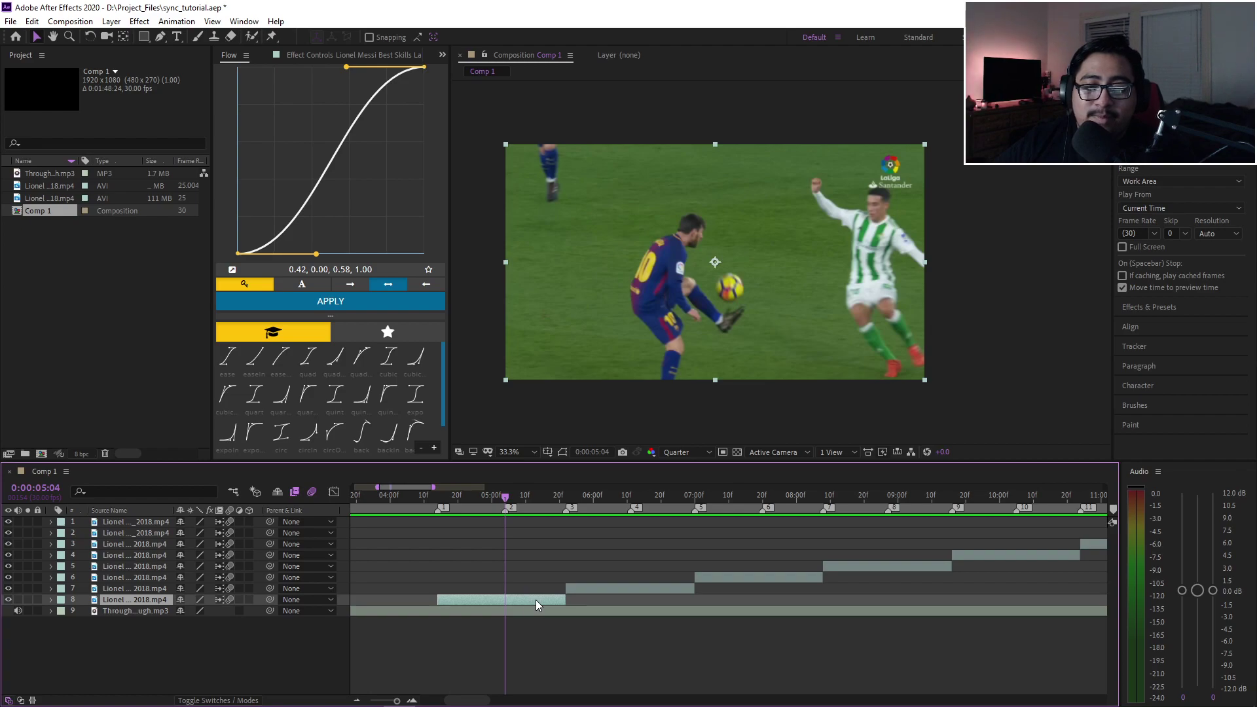
key(ctrl+alt+t)
click(333, 492)
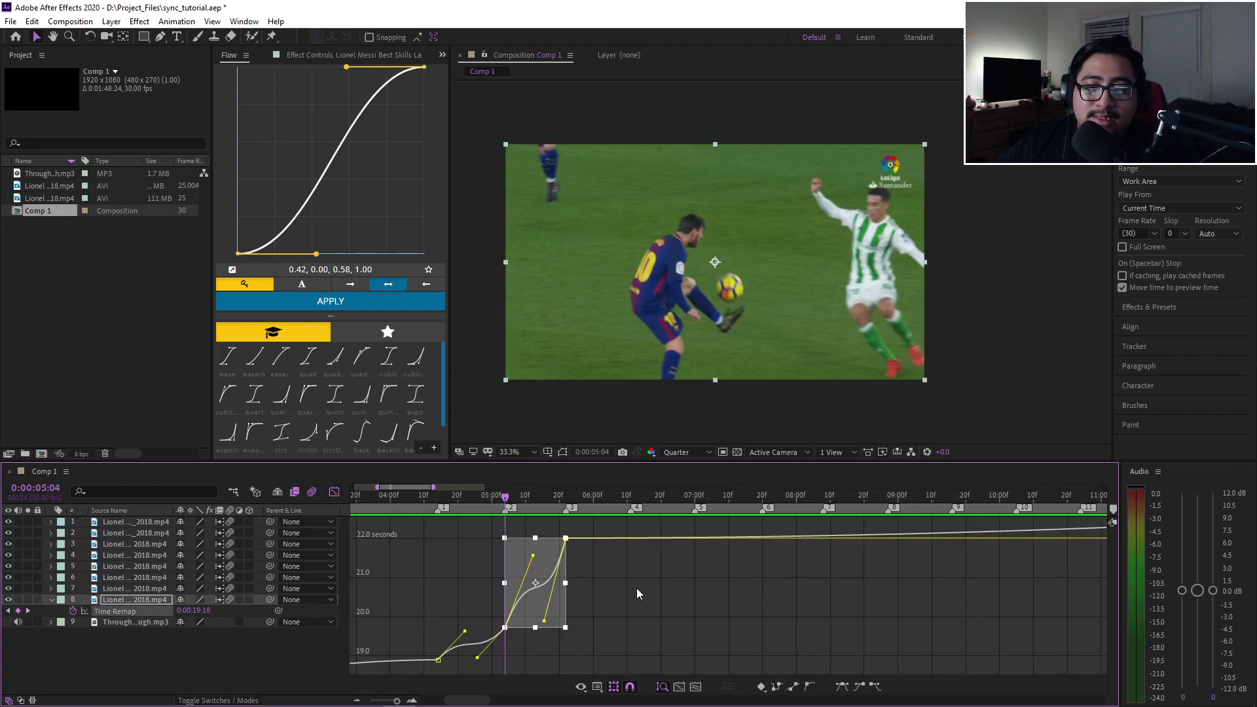
scroll(636, 588, up, 3)
key(space)
scroll(668, 581, down, 3)
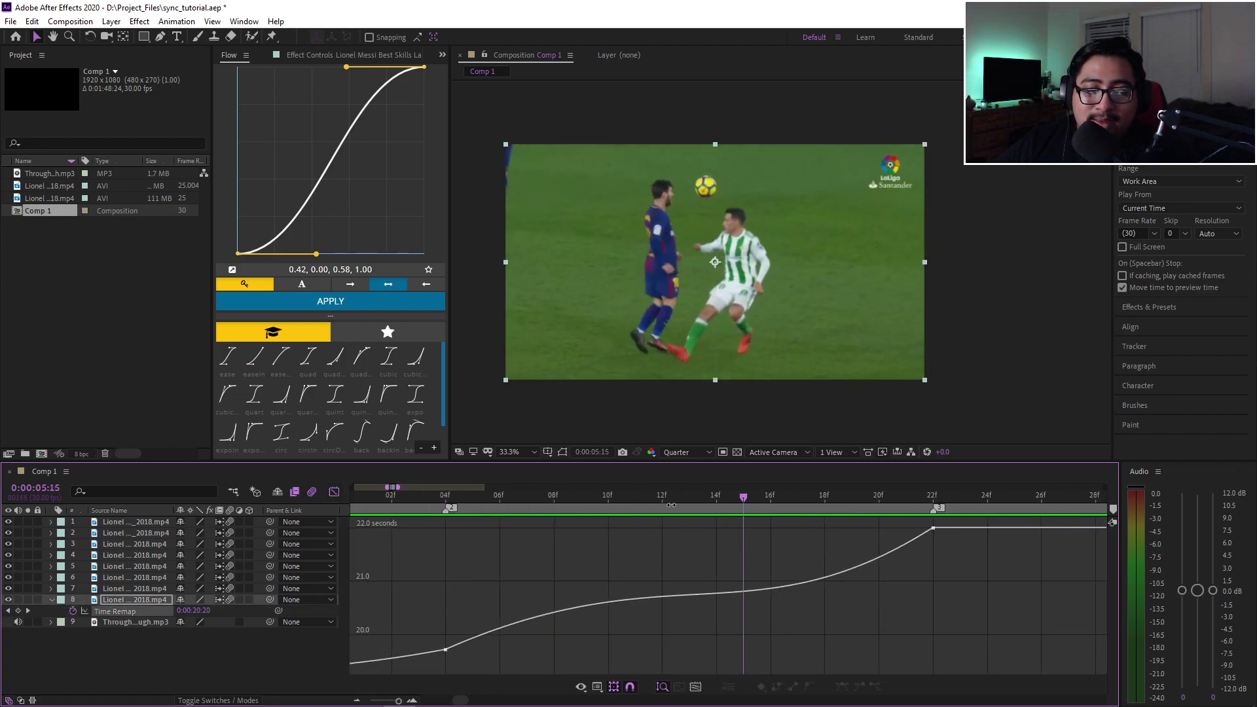
click(334, 492)
scroll(639, 573, down, 5)
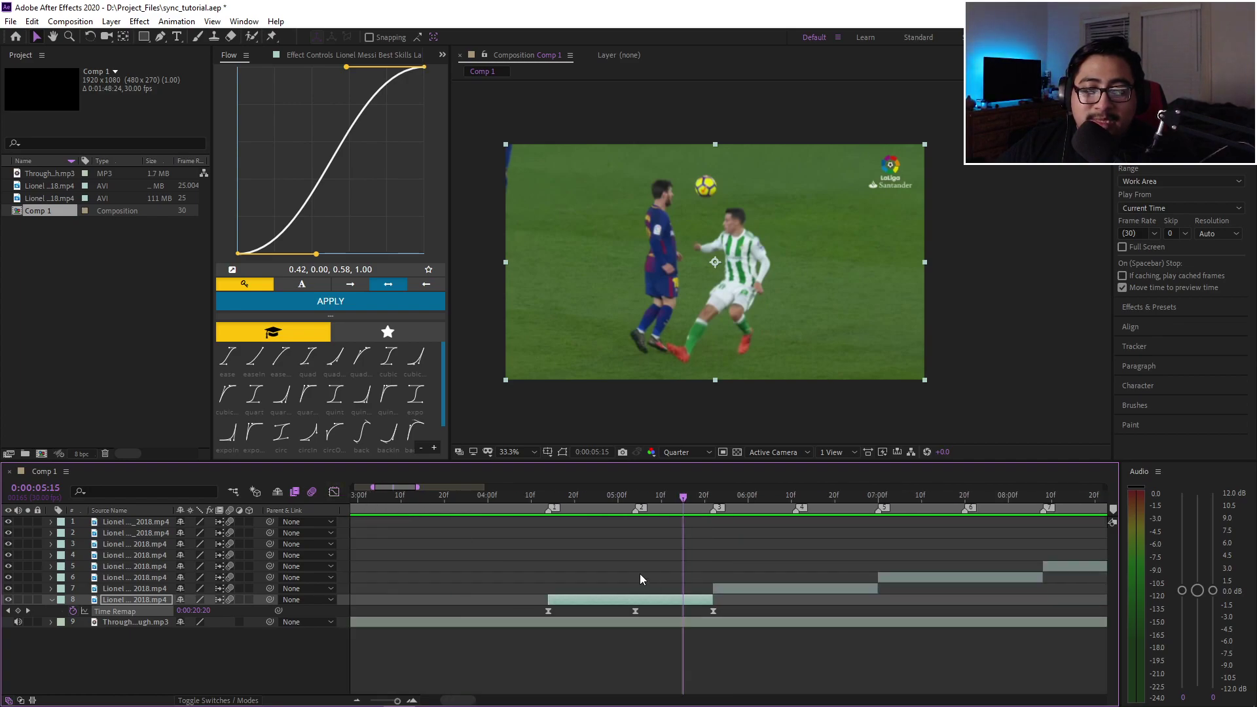
key(u)
scroll(577, 538, right, 1)
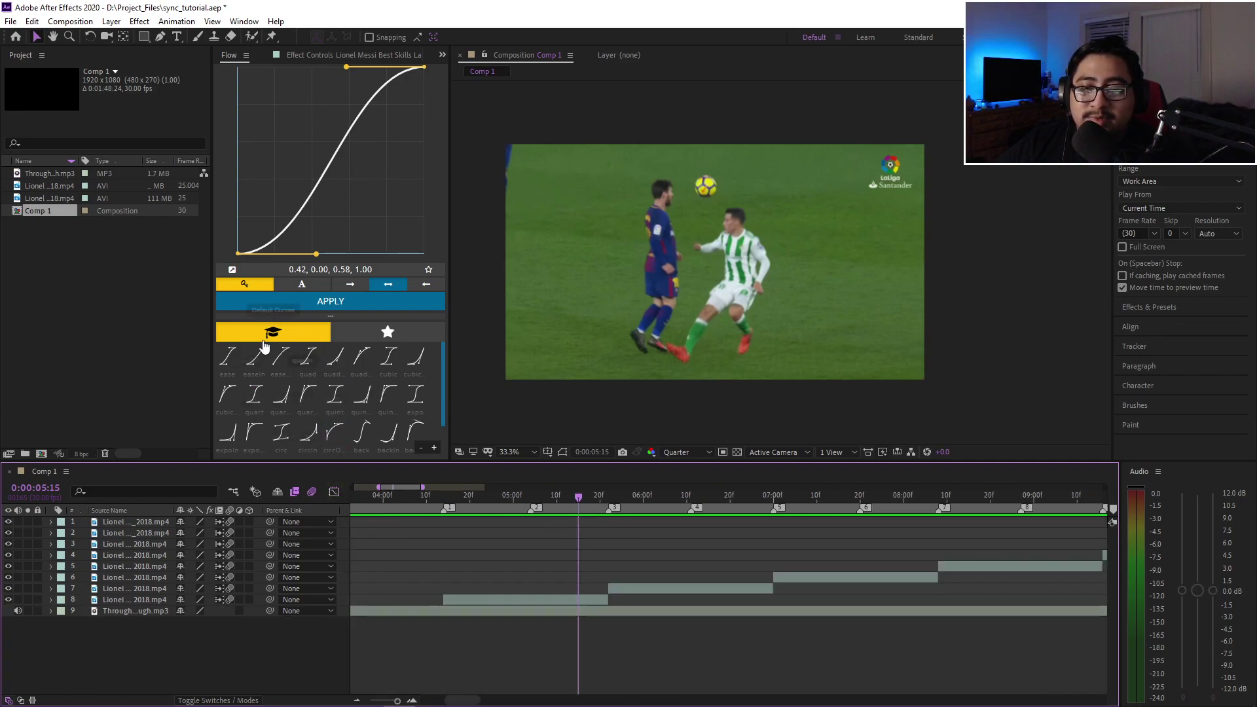
- Shape a Flow curve of 0.39, 0.70, 0.60, 0.32 and apply it to layer 8's time remap keyframes
key(j)
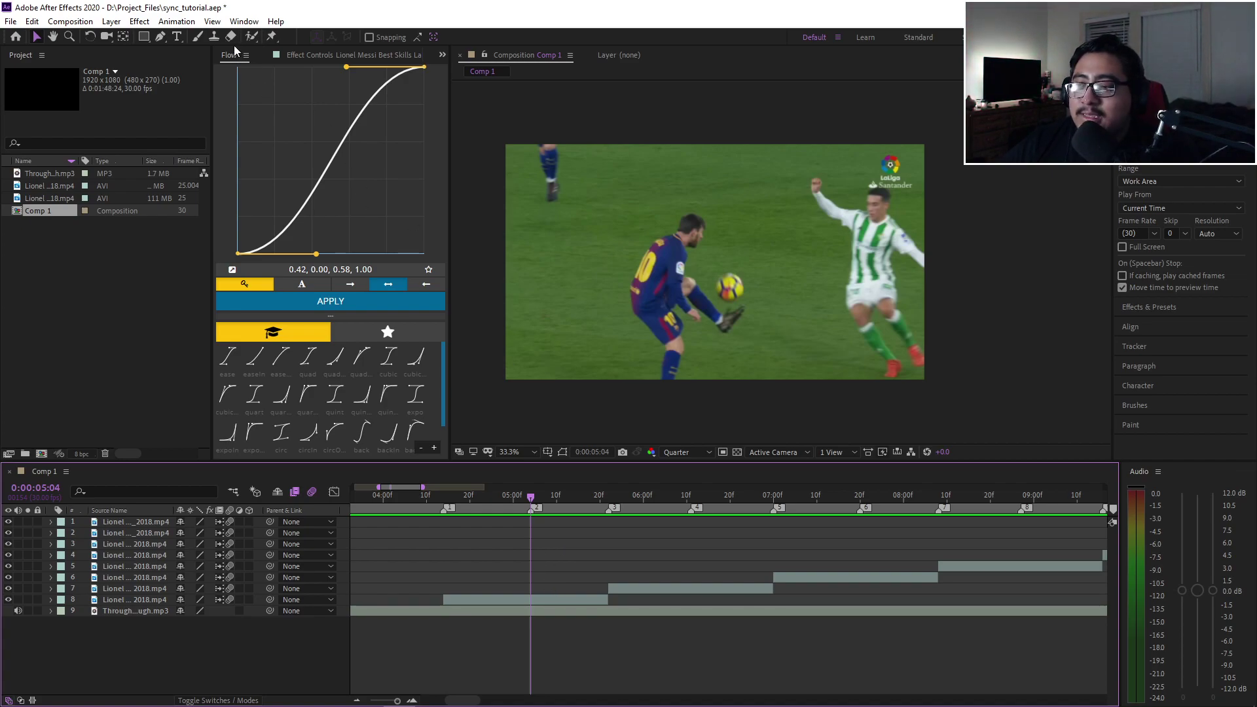
drag(316, 254, 312, 127)
drag(346, 66, 351, 201)
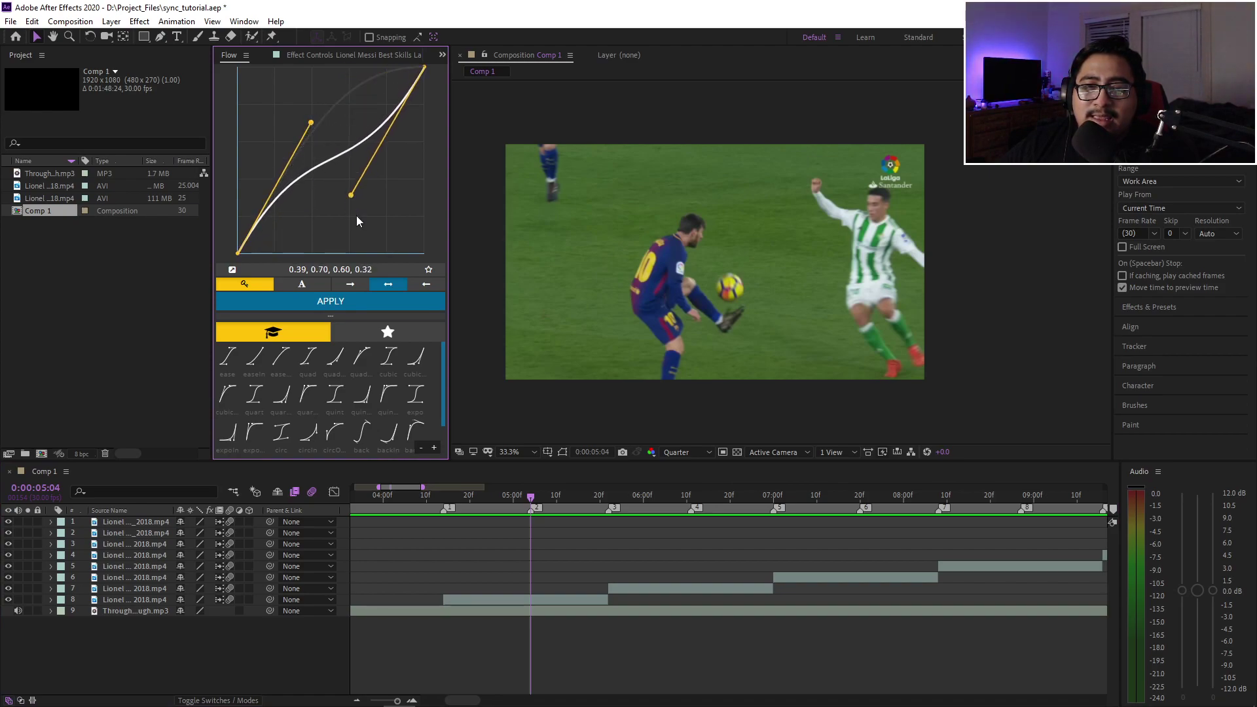
click(507, 597)
key(u)
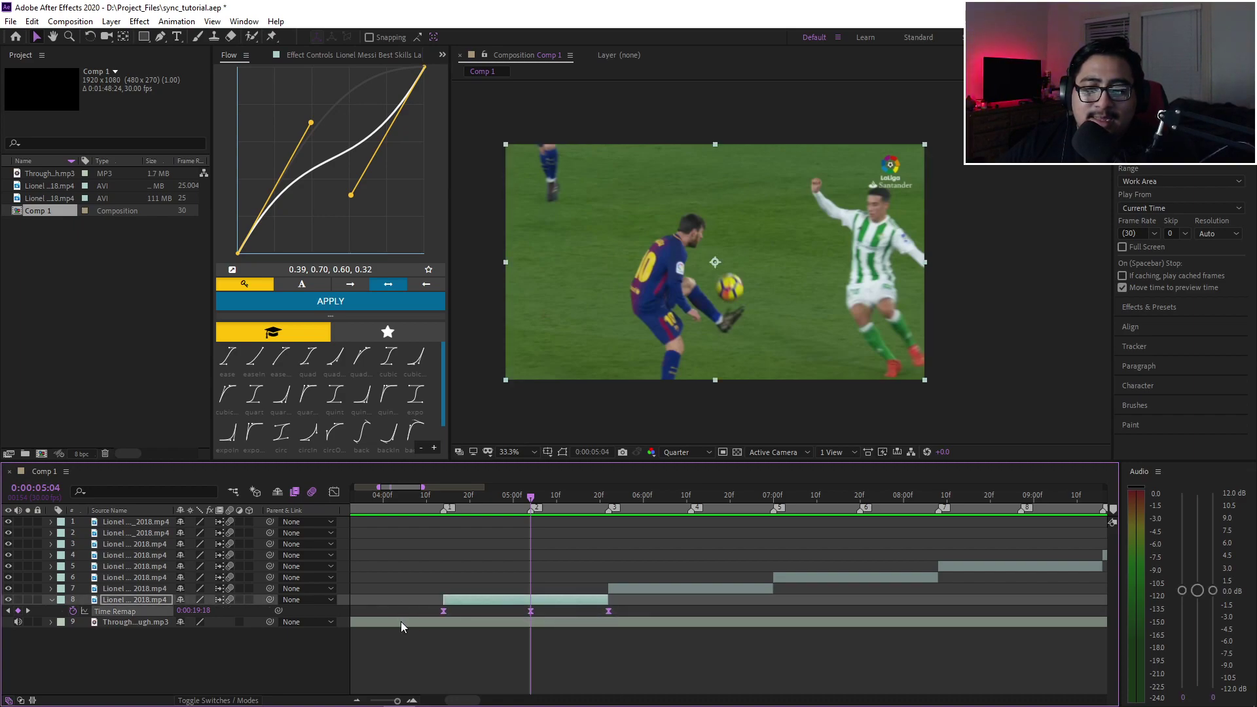
click(343, 303)
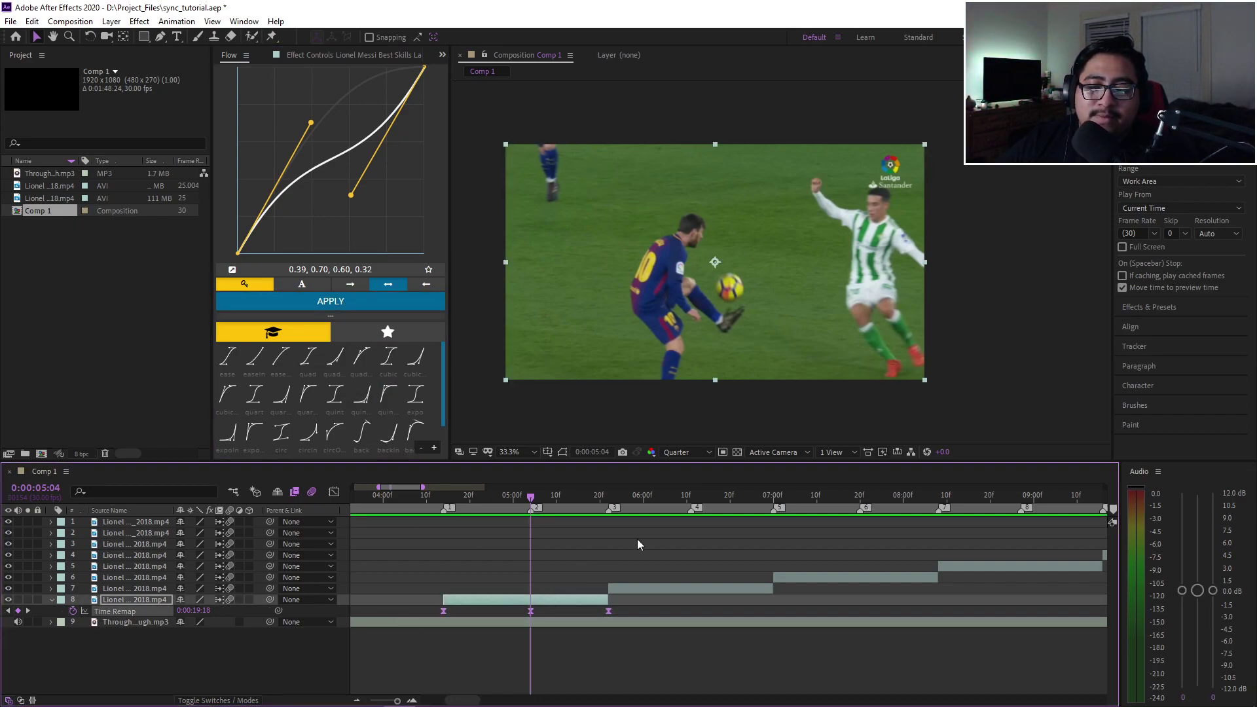
click(553, 602)
key(u)
click(567, 572)
- Browse Flow's default preset curves, load the ease preset, and look at the saved user curves
click(282, 357)
click(360, 364)
click(281, 392)
click(389, 393)
click(237, 364)
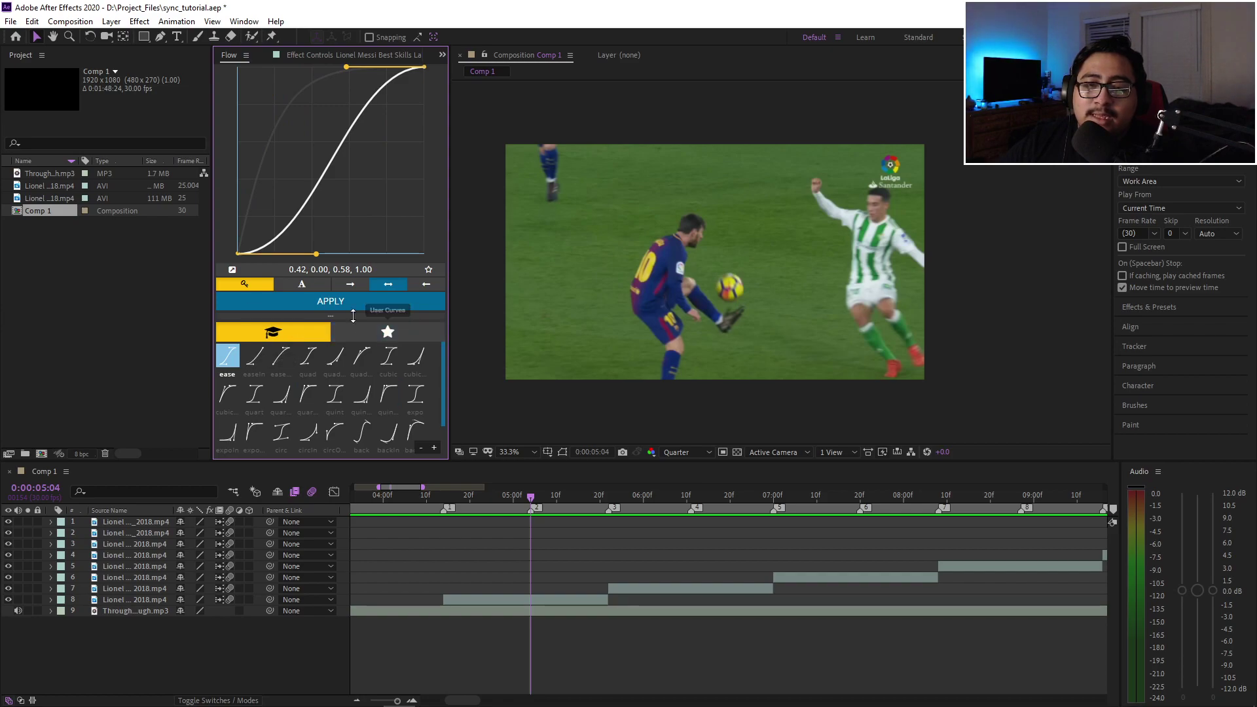
click(369, 333)
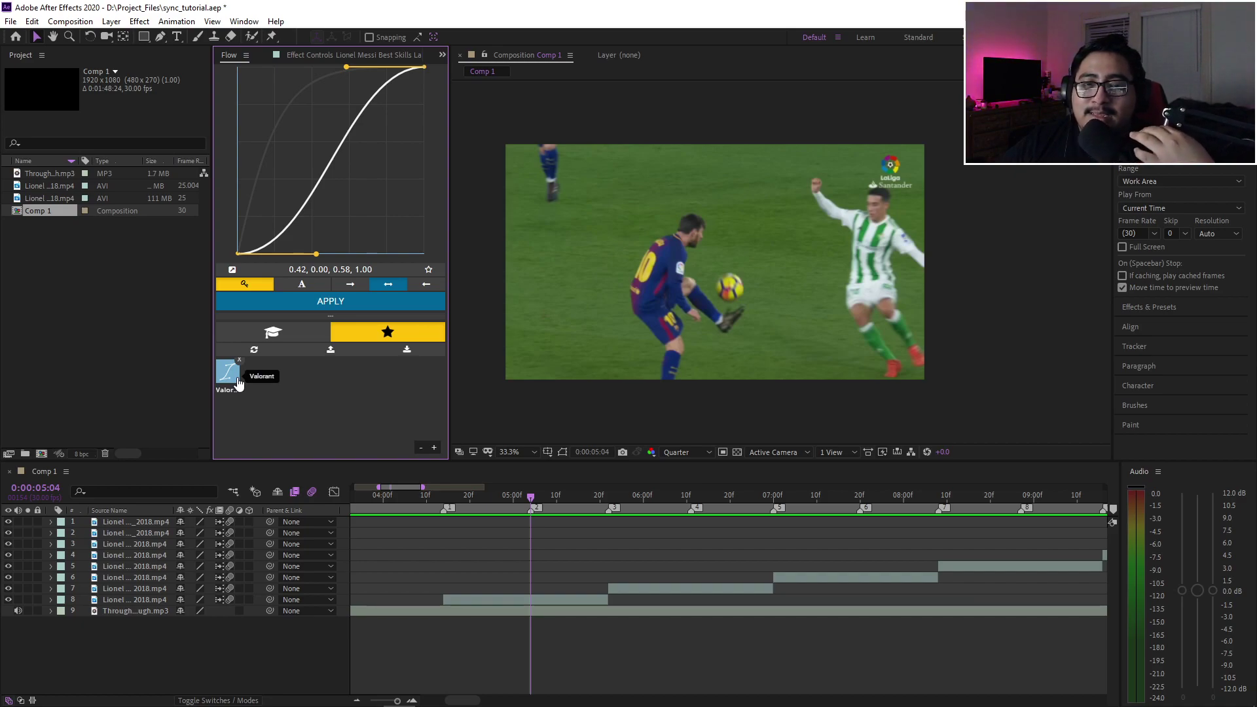
click(273, 332)
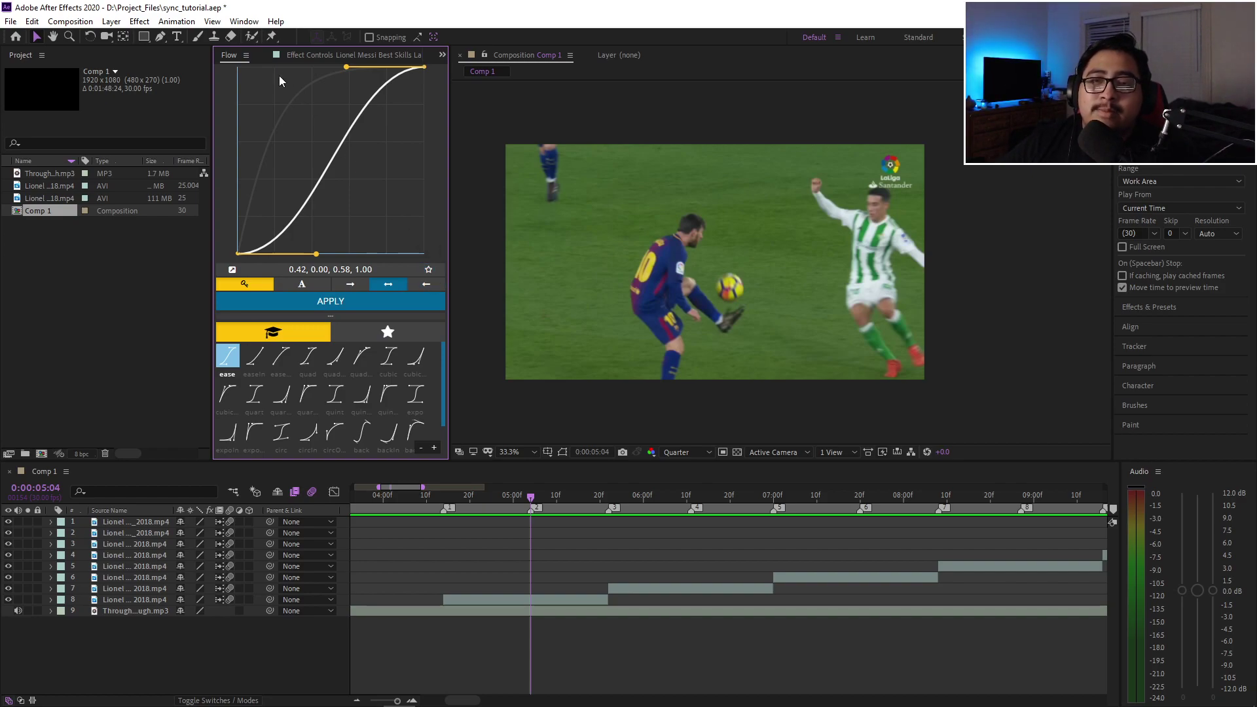
- Compare the Flow curve editor with the layer's Effect Controls, and leave Effect Controls in front
click(293, 54)
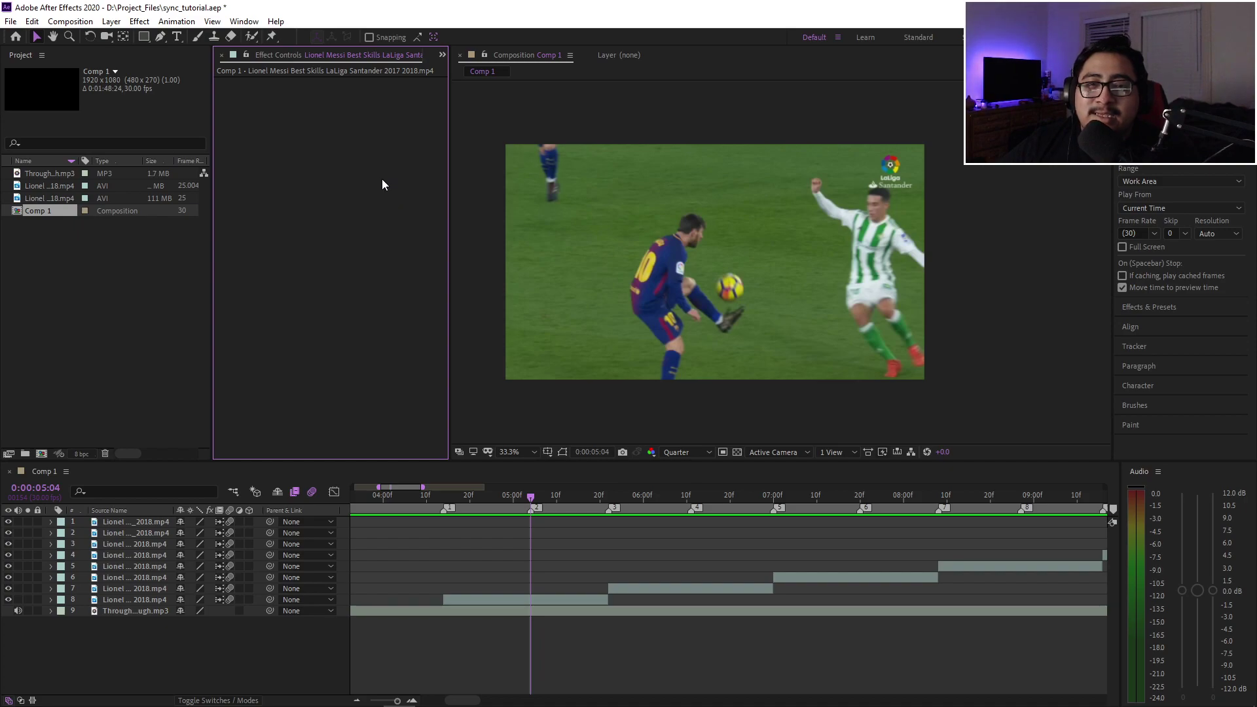
click(442, 55)
click(462, 72)
click(292, 55)
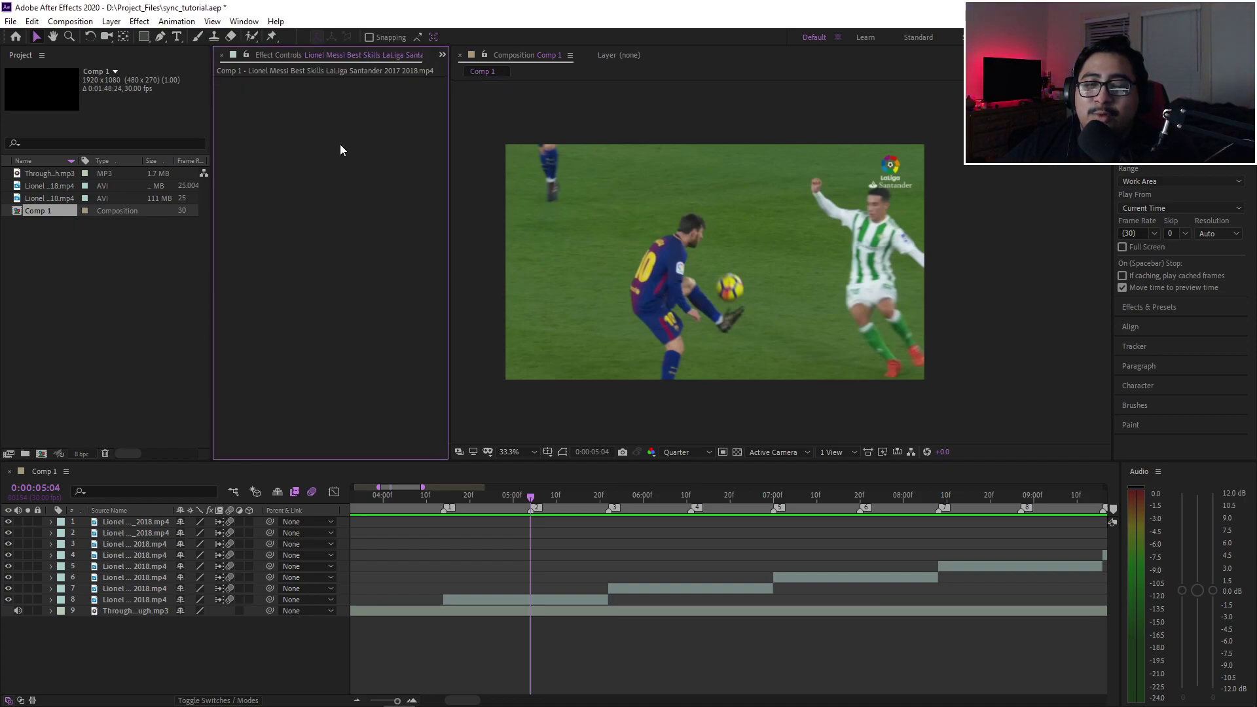
click(579, 565)
click(443, 55)
click(468, 72)
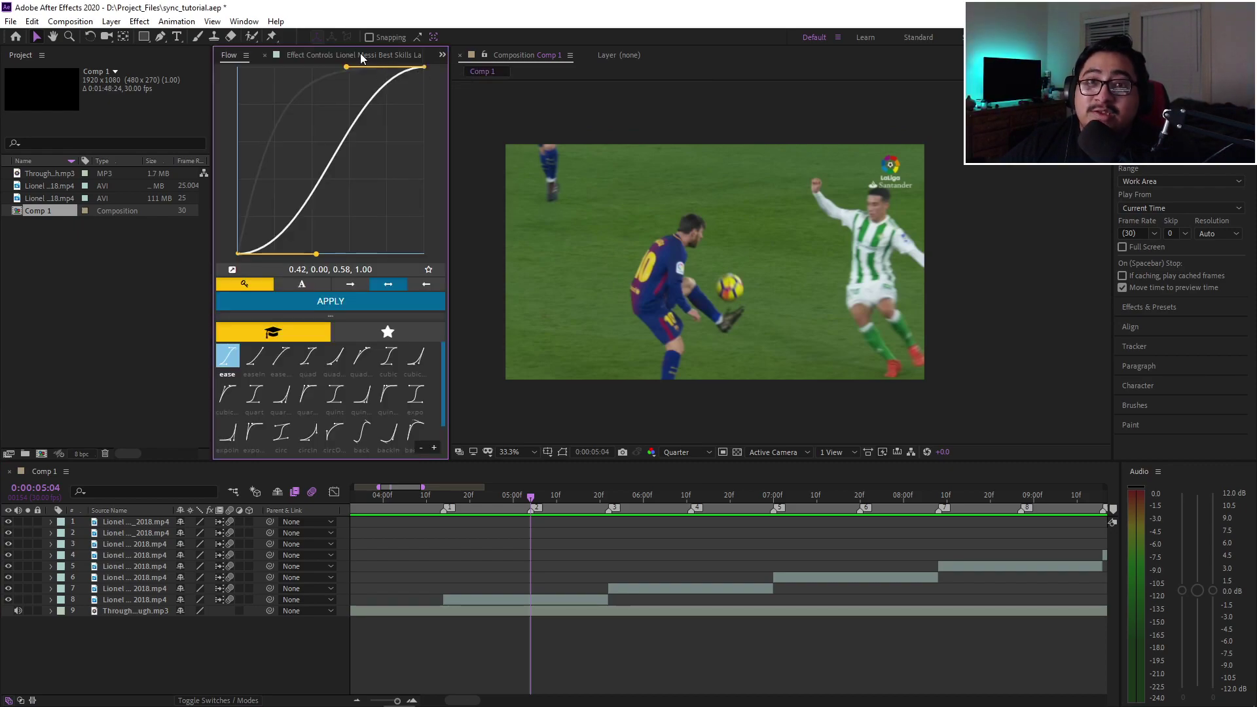
click(361, 57)
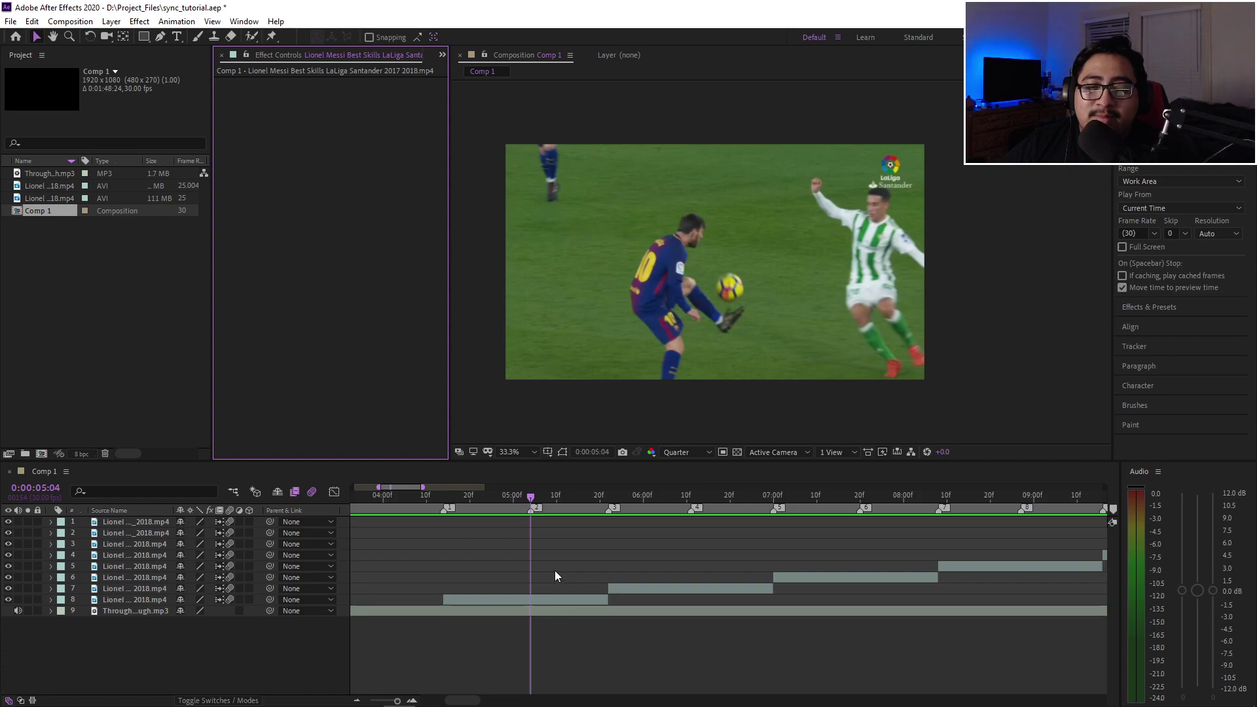
- Examine how all eight clips line up with the numbered markers across the timeline
key(minus)
key(minus)
key(minus)
key(equal)
key(equal)
key(equal)
key(equal)
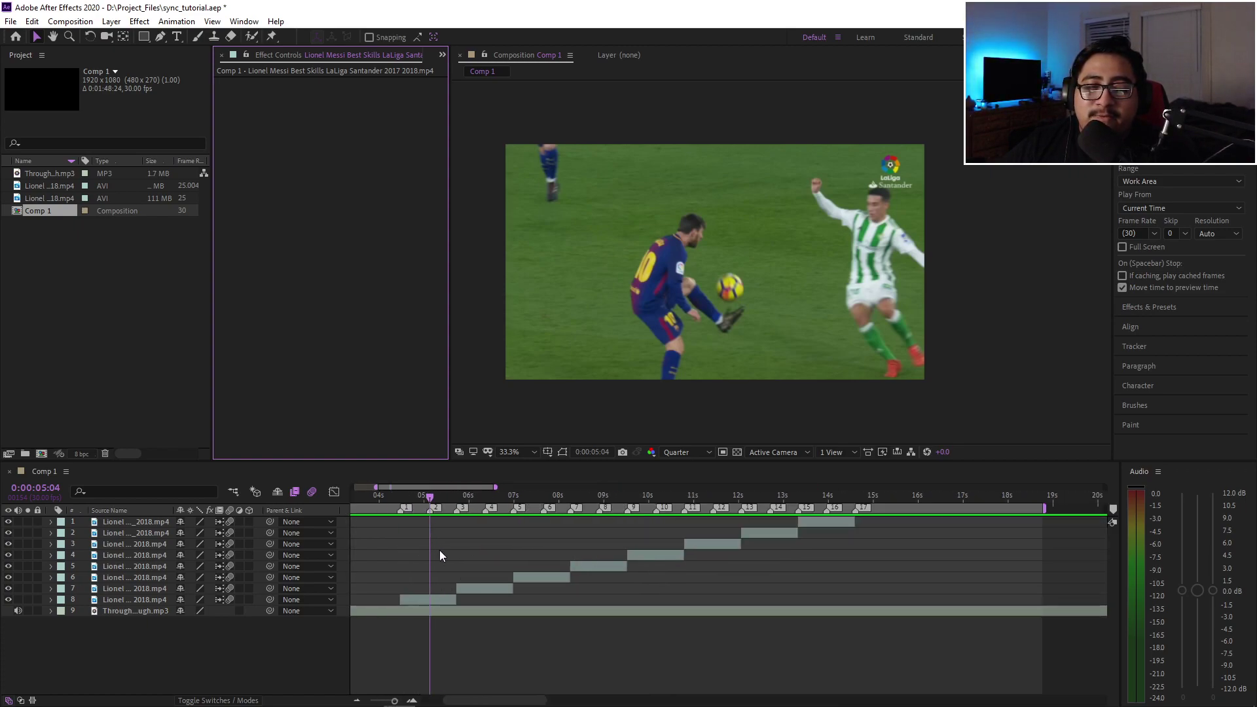
key(minus)
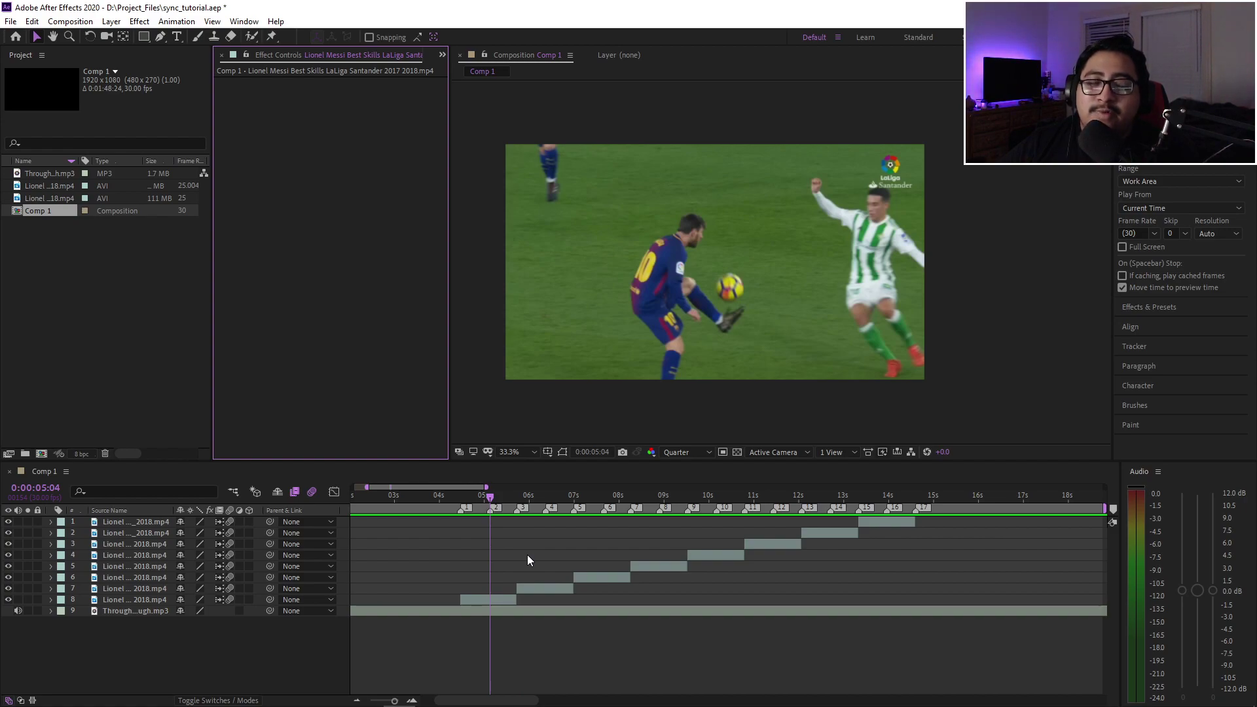
scroll(527, 560, right, 2)
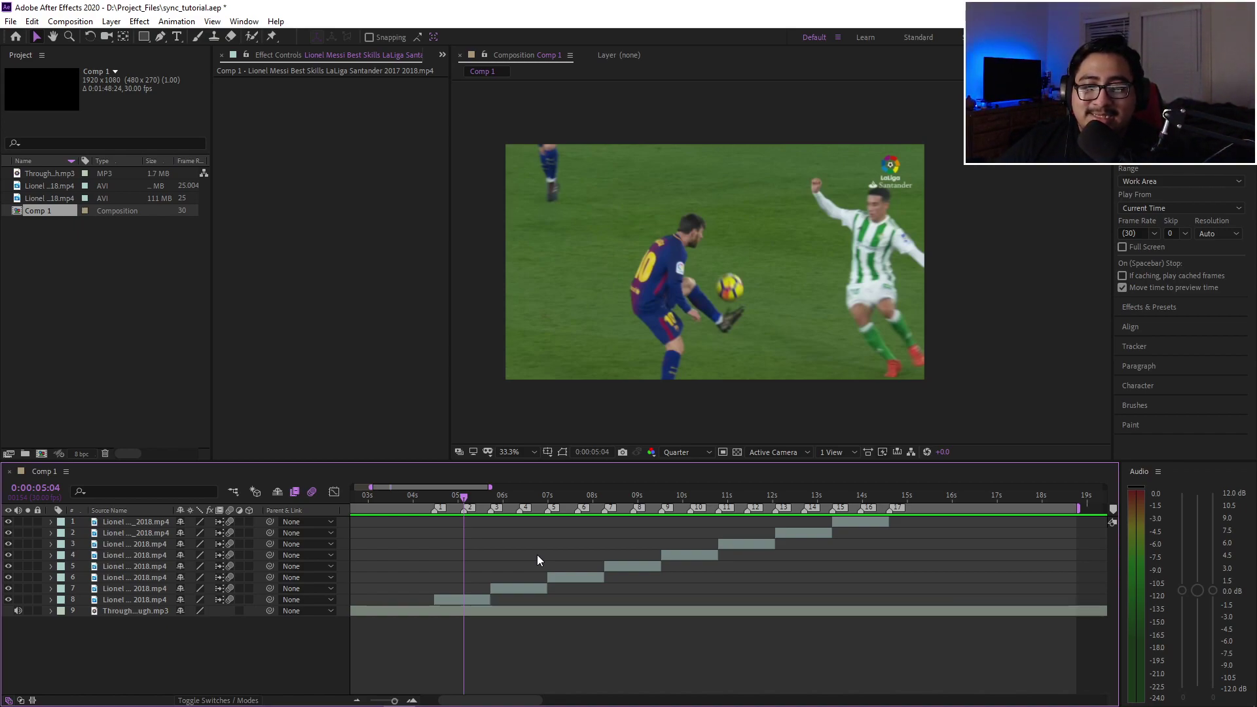
click(230, 599)
click(493, 661)
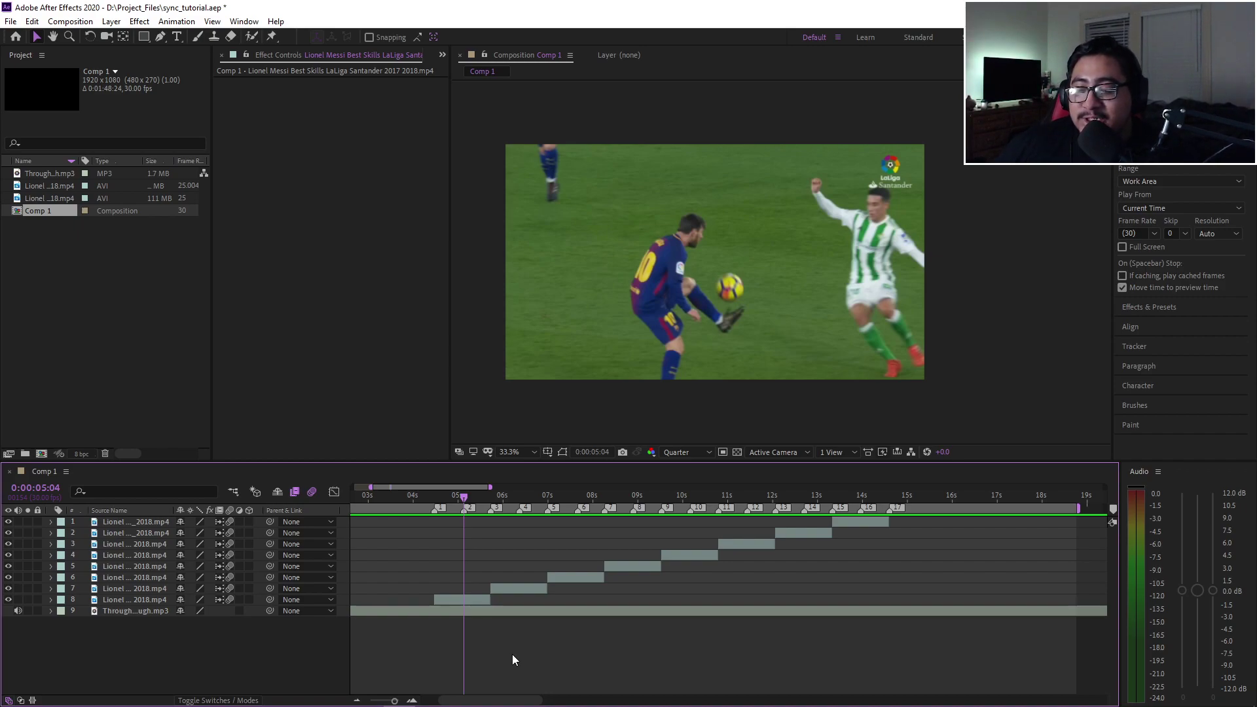
click(502, 555)
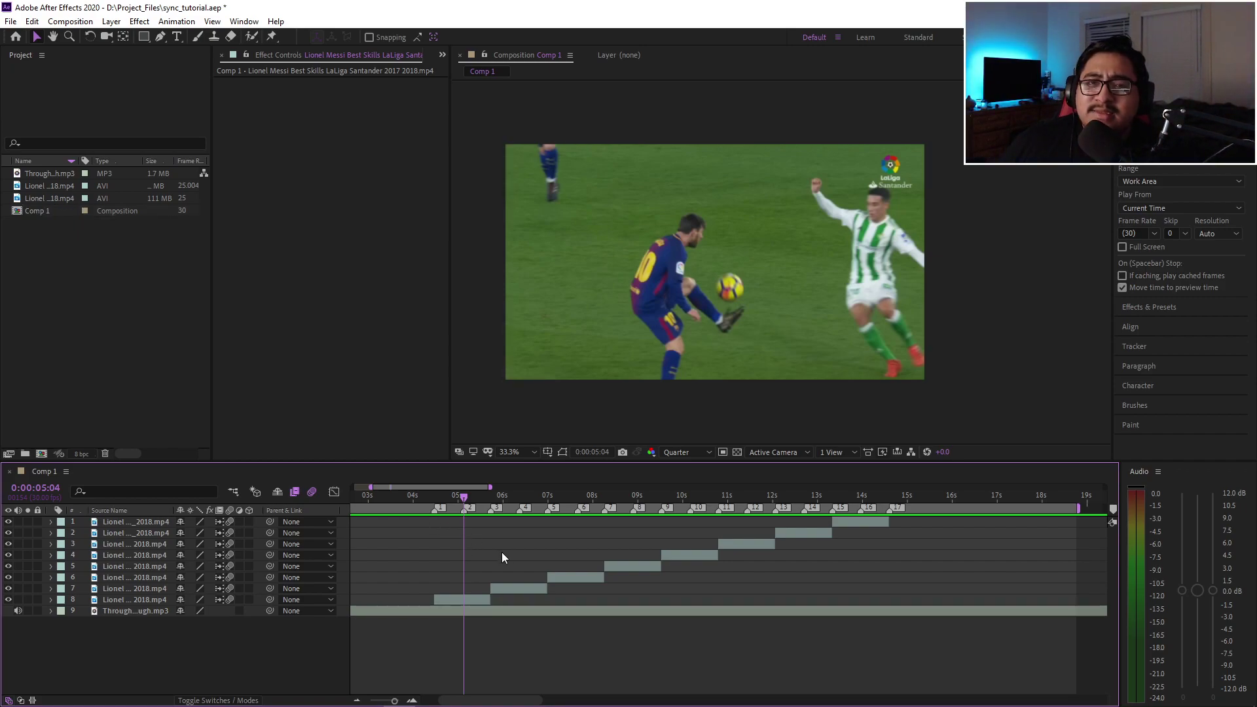